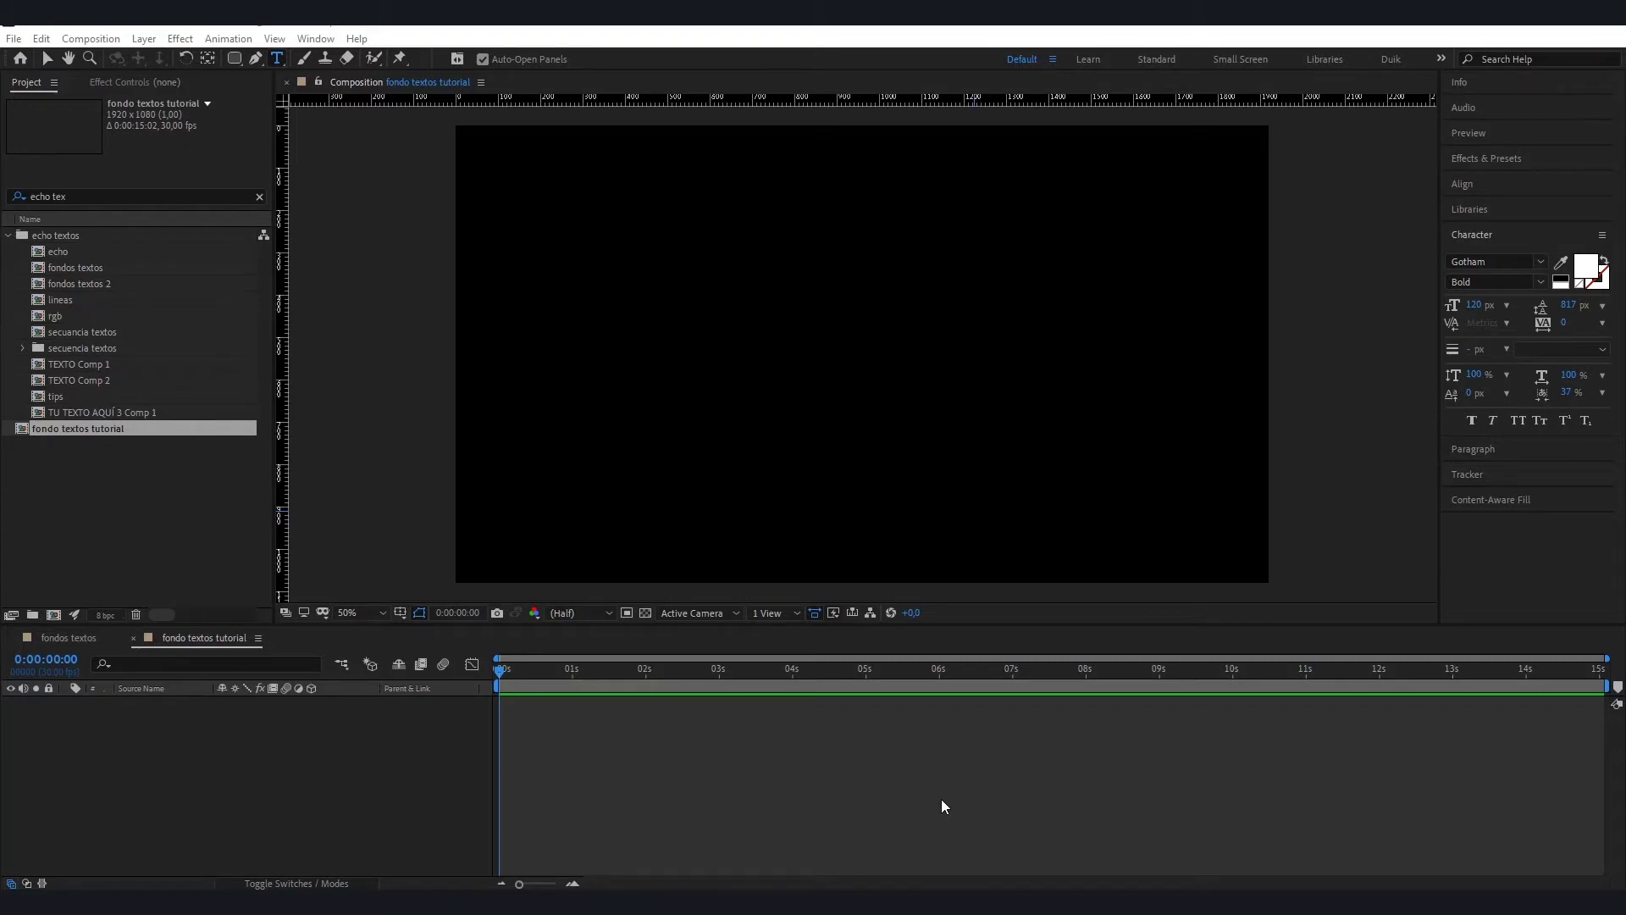
- Create a white 1920 x 1080 solid layer named FONDO1 from the timeline's New > Solid menu
right_click(176, 751)
mouse_move(265, 559)
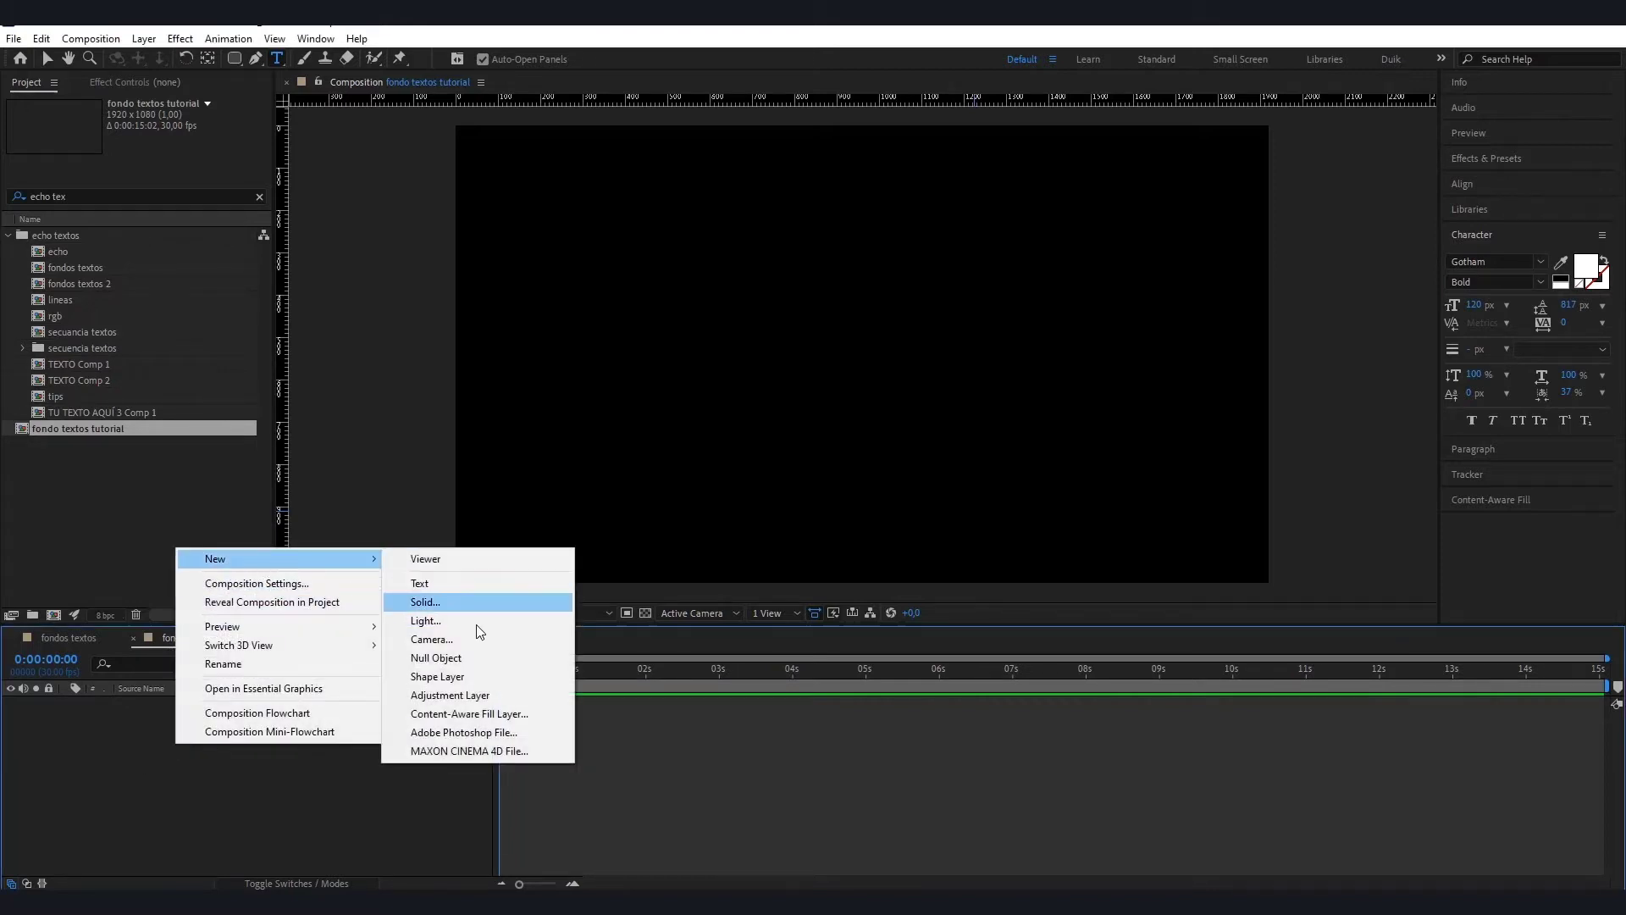
click(436, 602)
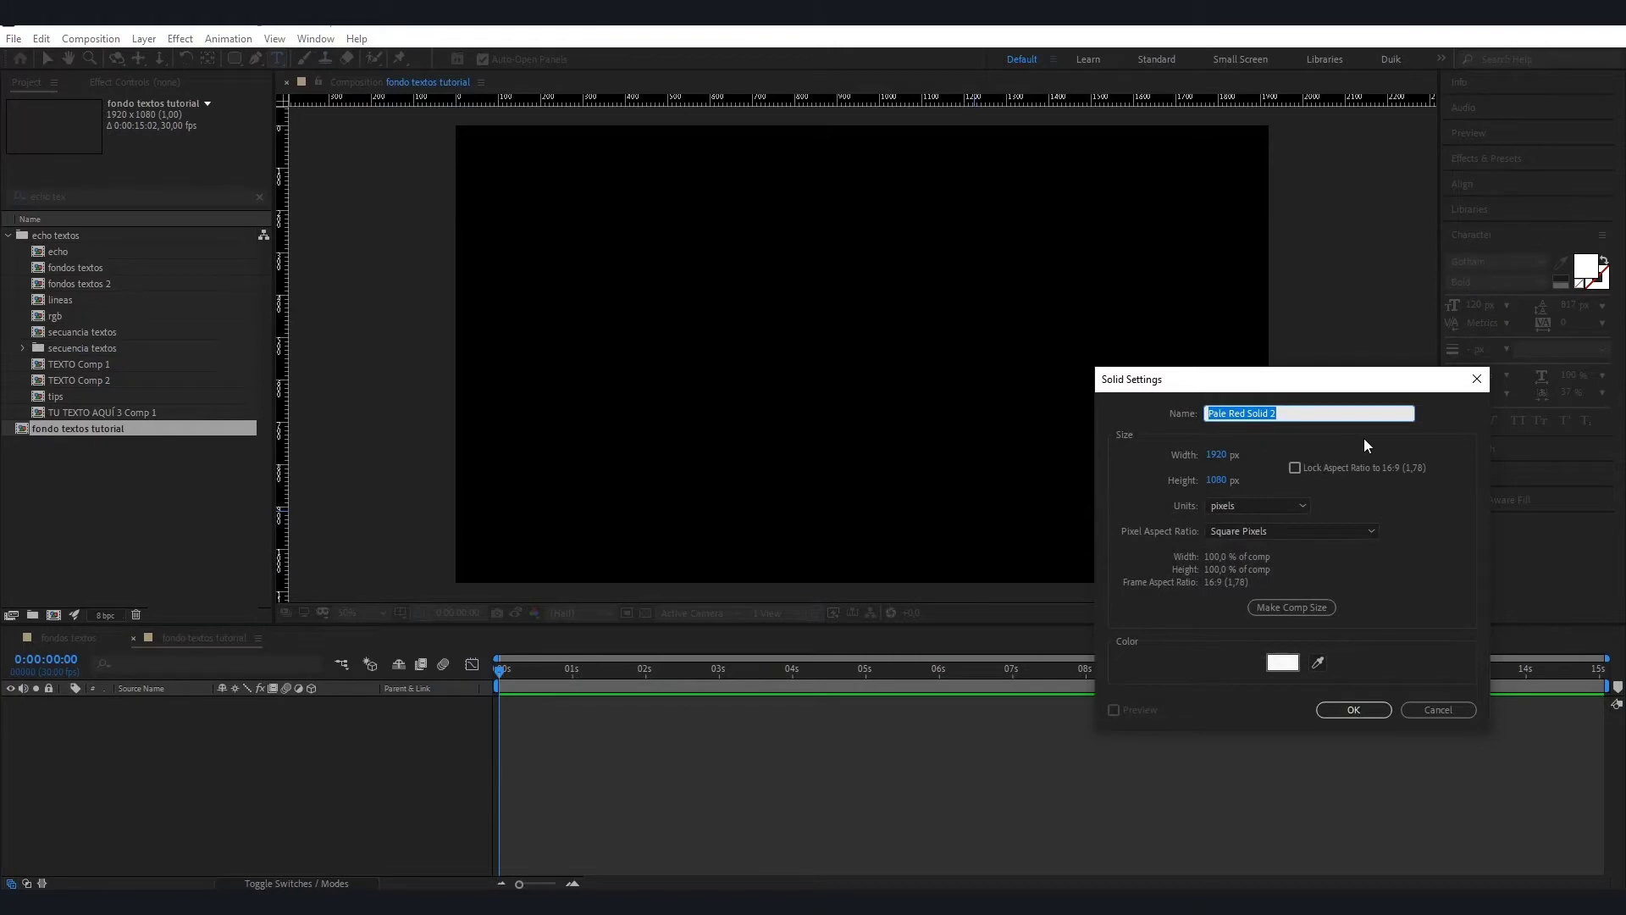
text(FONDO1)
key(Return)
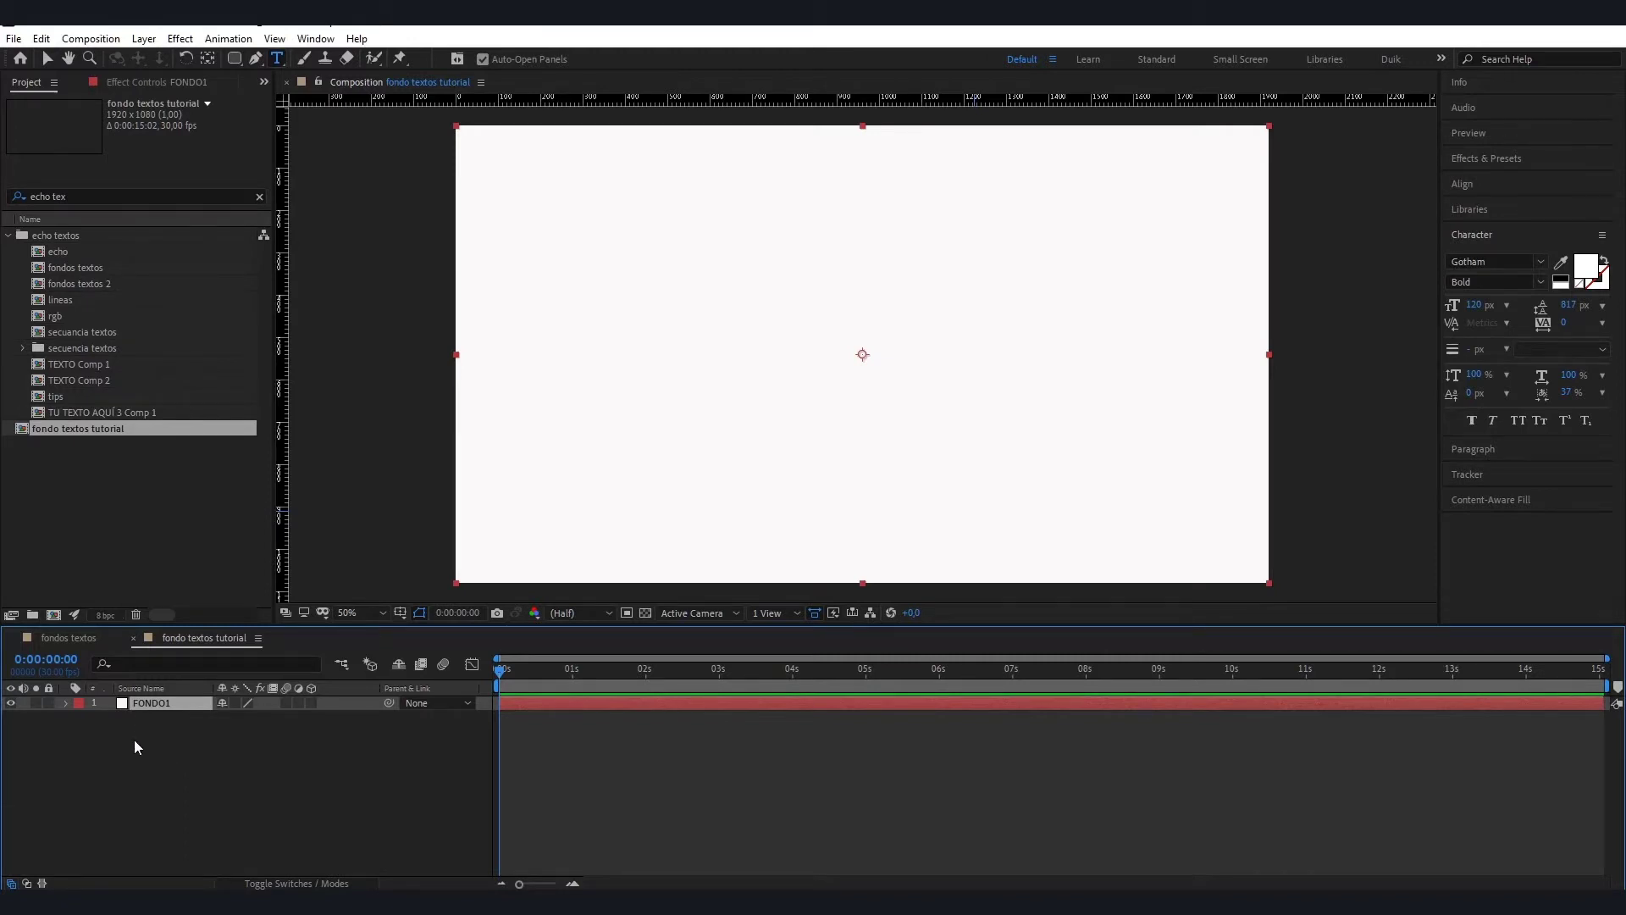
- Apply Gradient Ramp to FONDO1 and set its Start Color to pink E11379
key(ctrl+space)
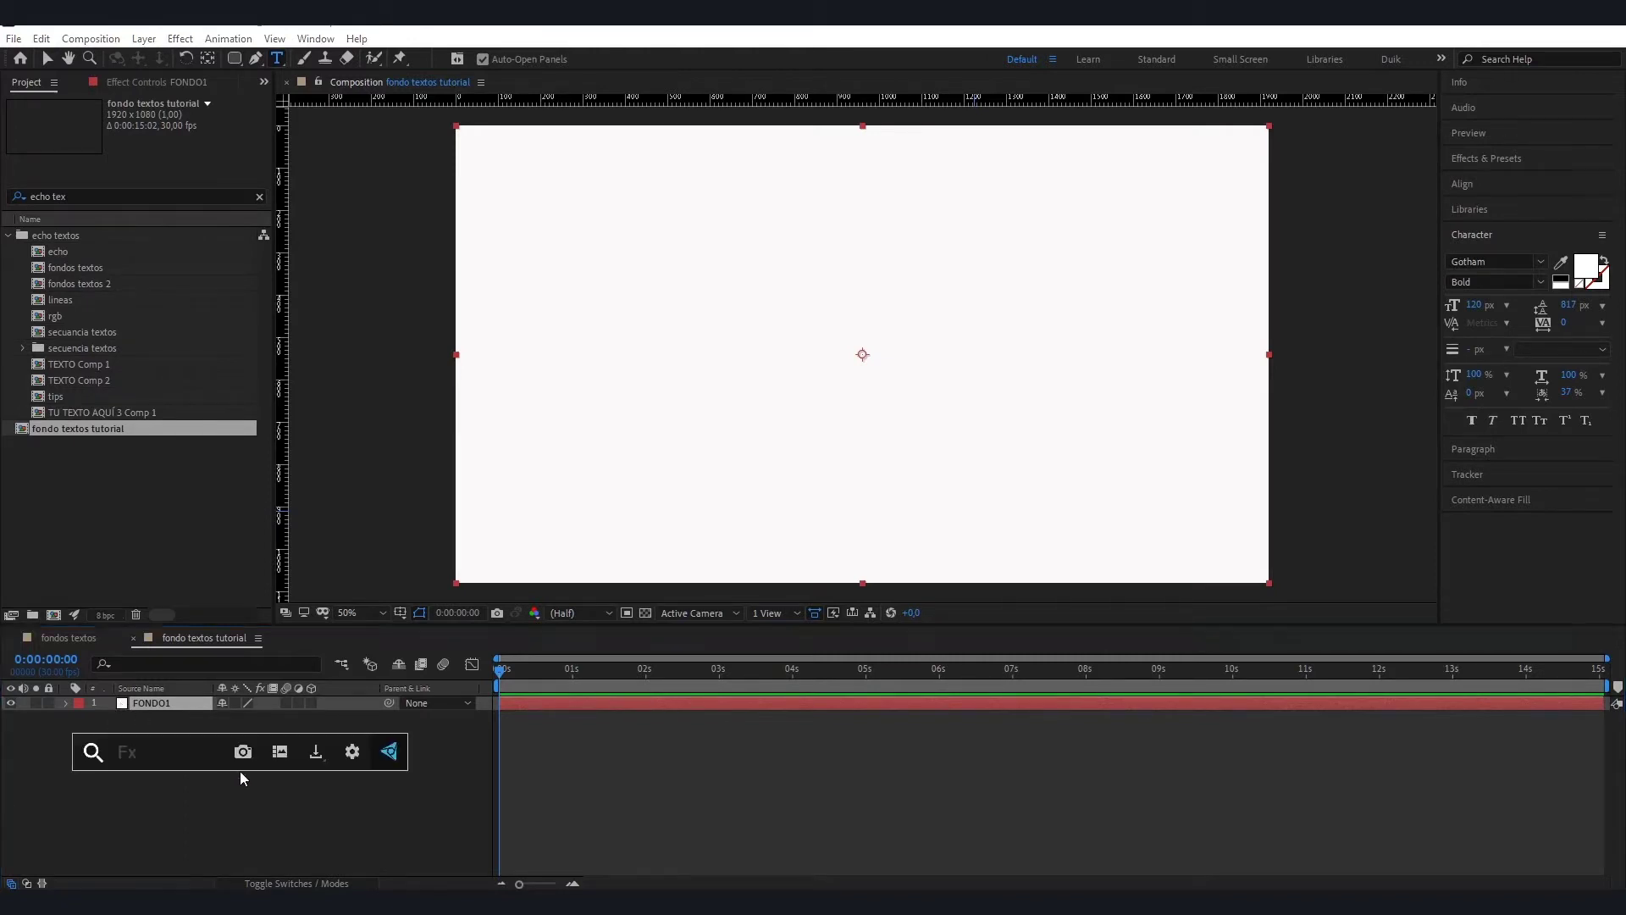
text(grad)
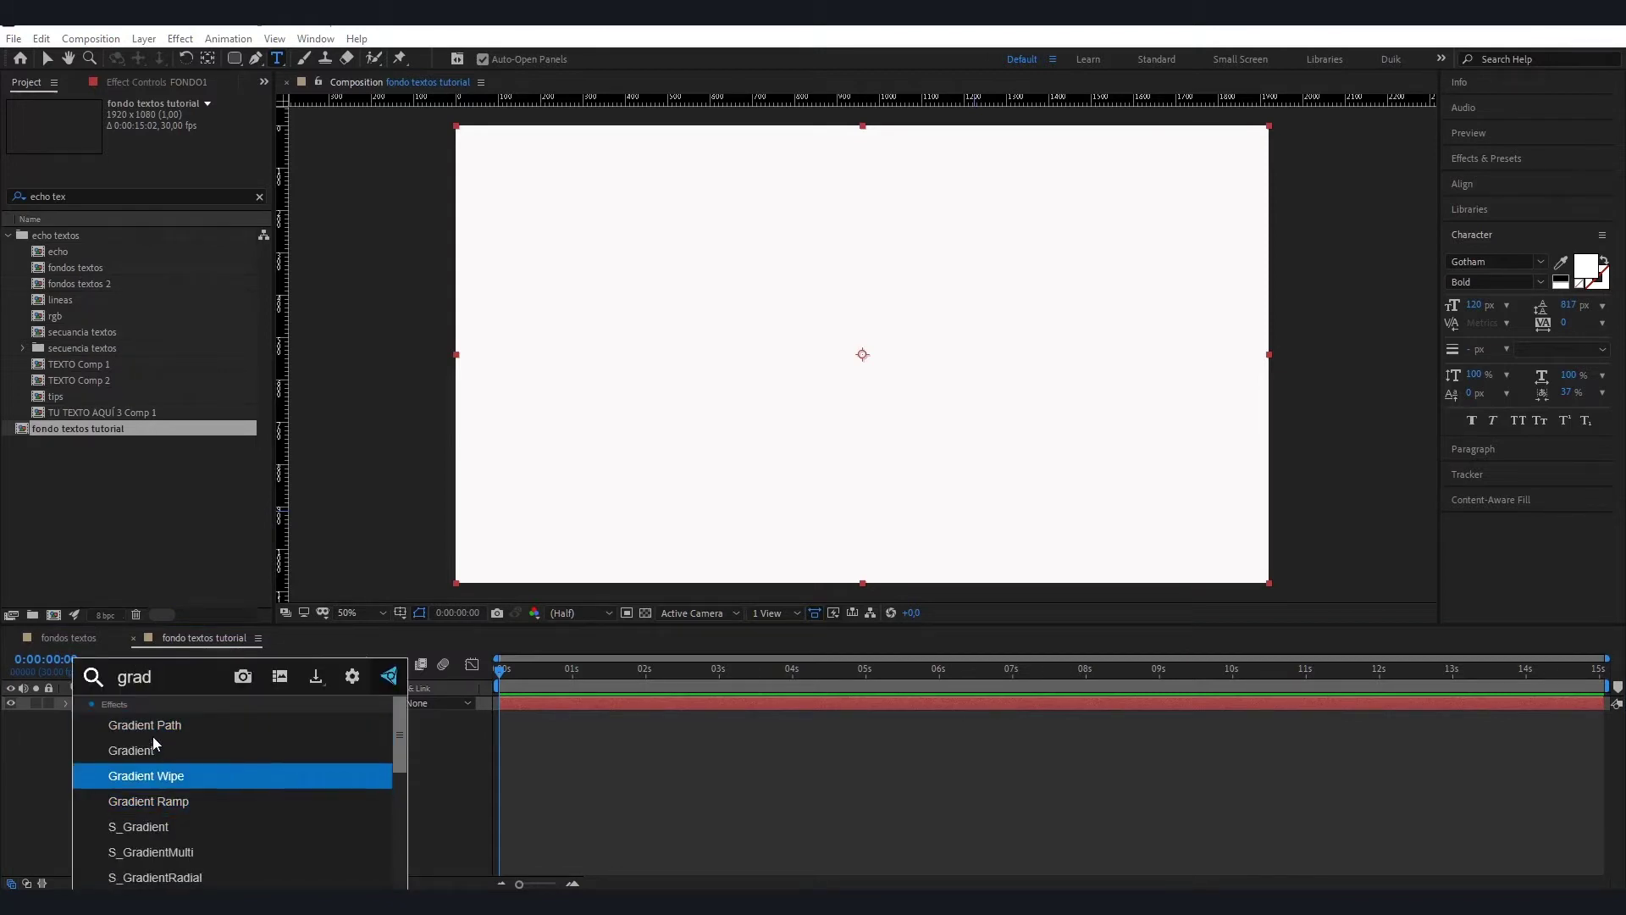
click(165, 801)
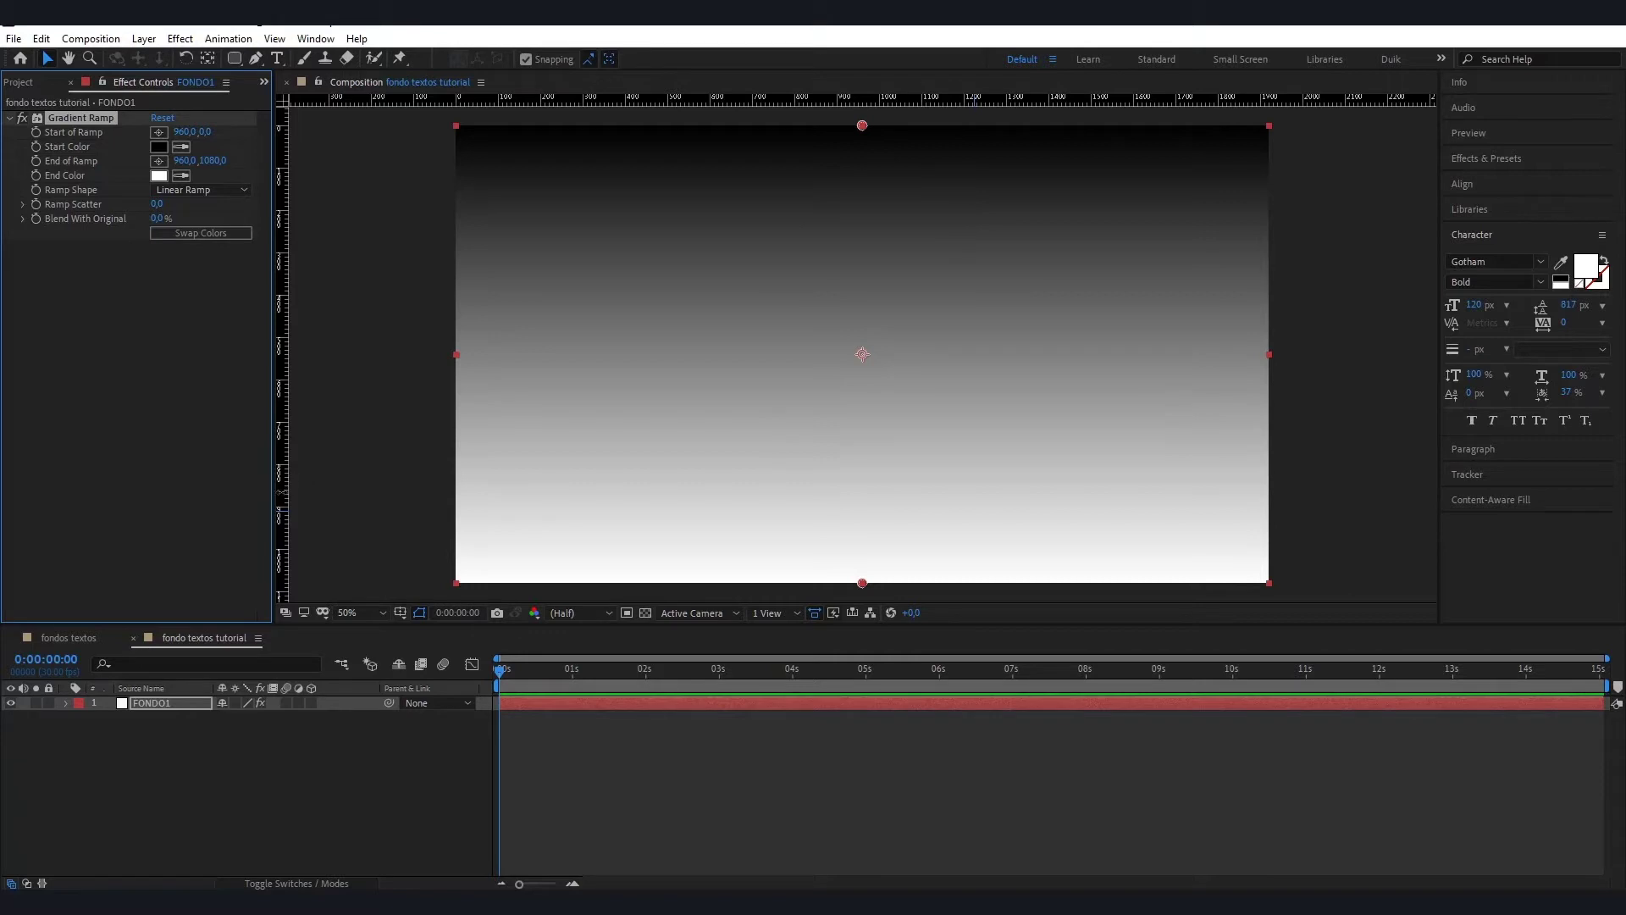
click(159, 147)
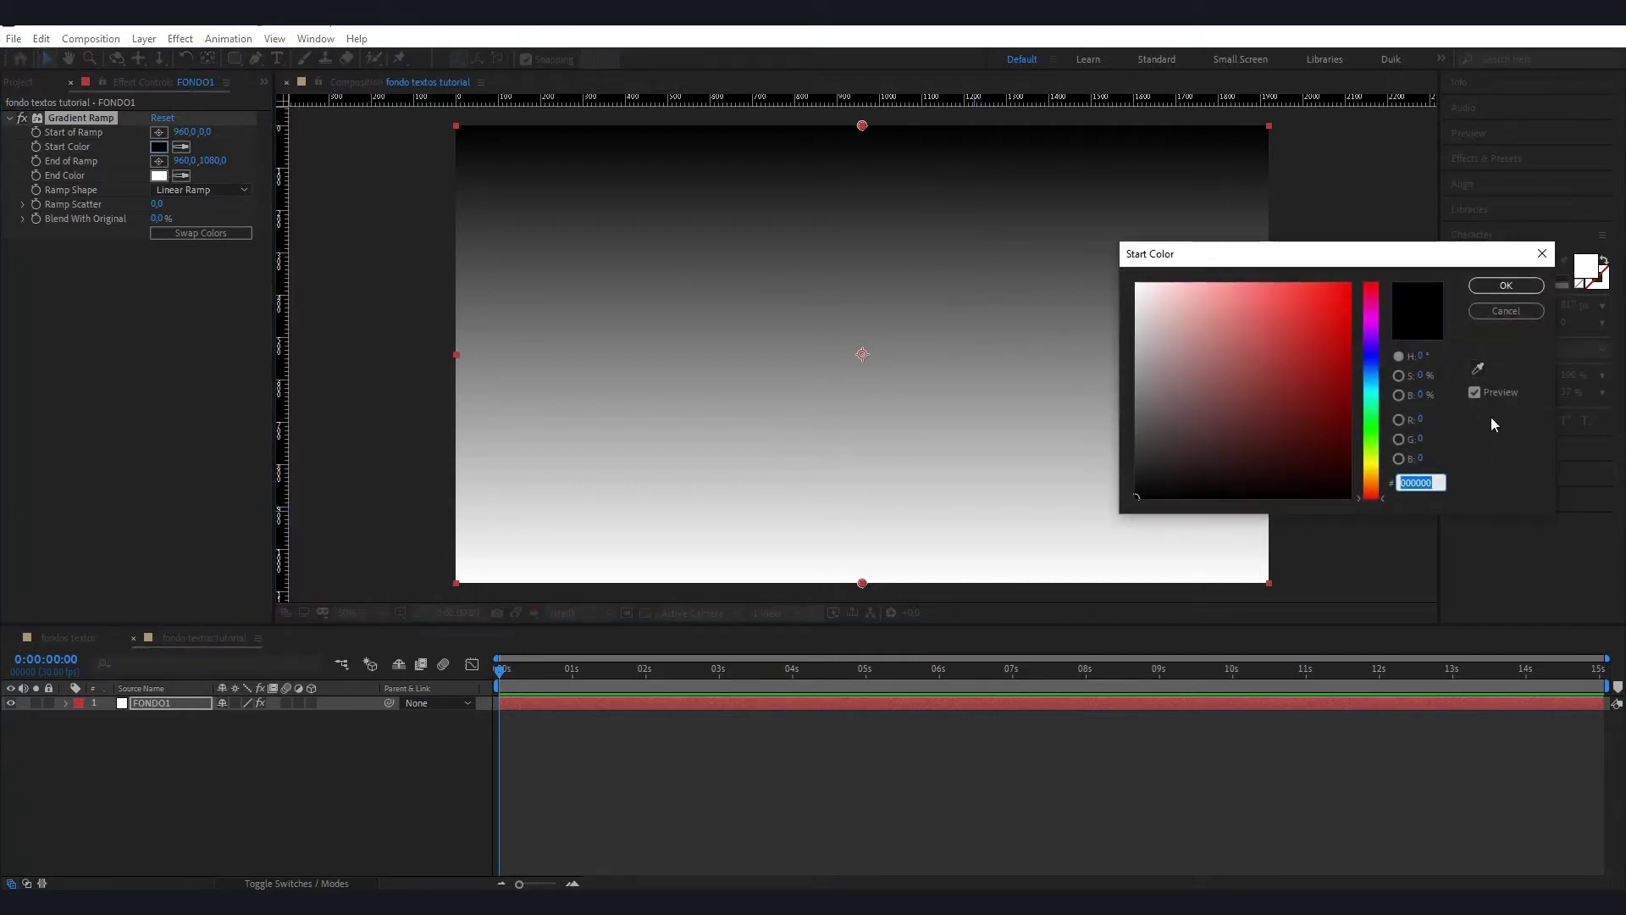
text(DB13AEE11379)
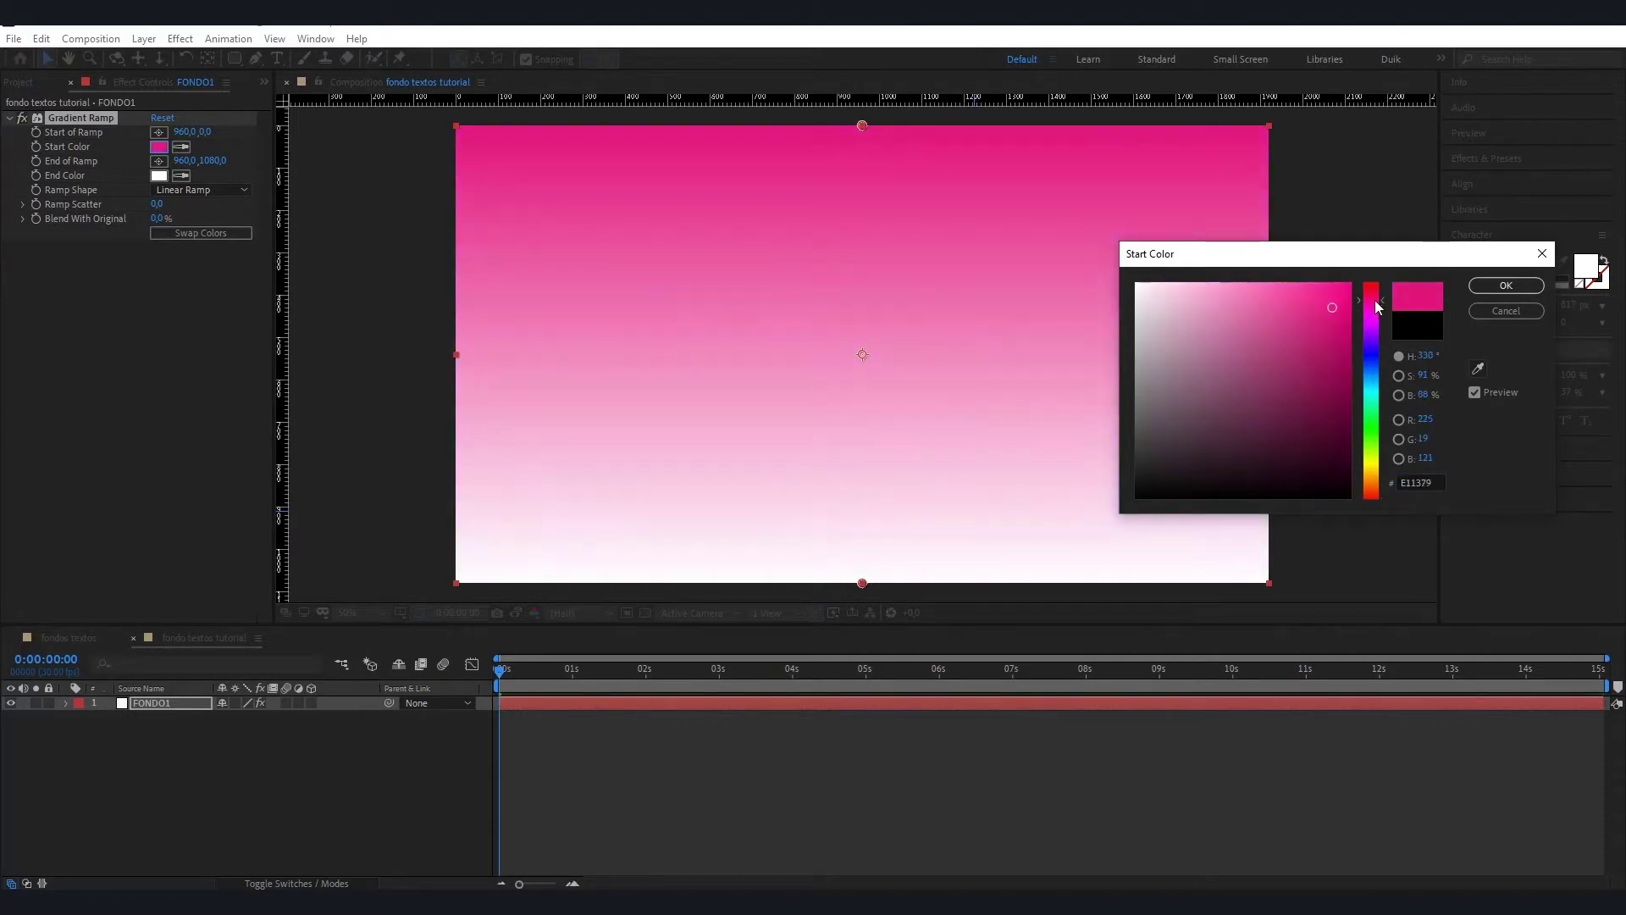
click(1506, 285)
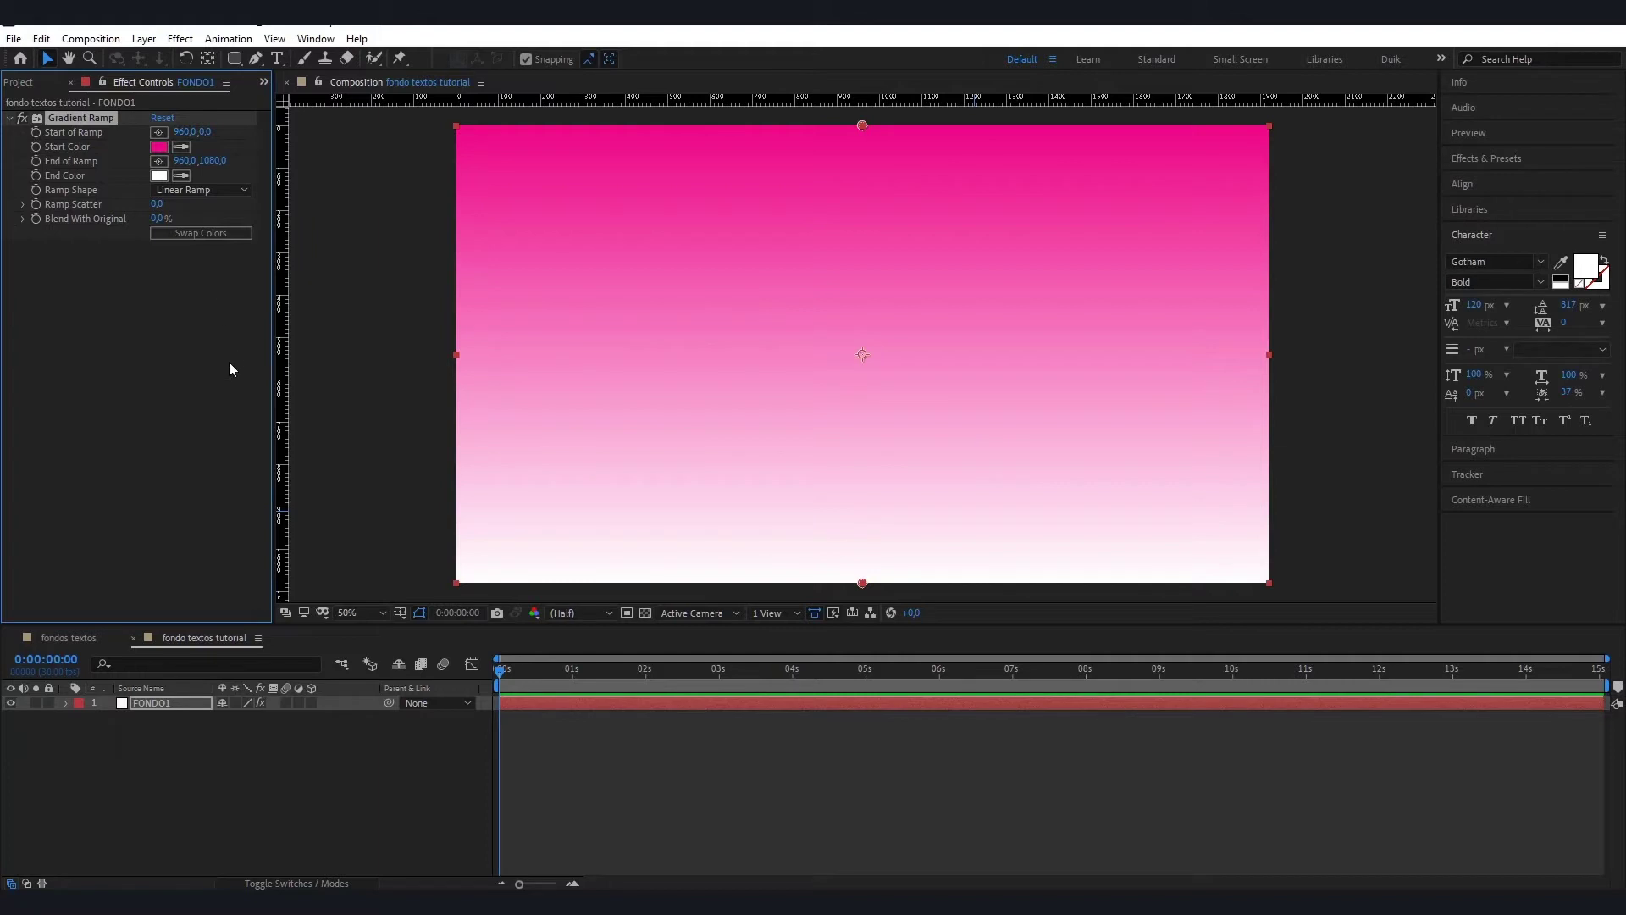
- Set the Gradient Ramp's End Color to cyan 1CEBDA
click(159, 175)
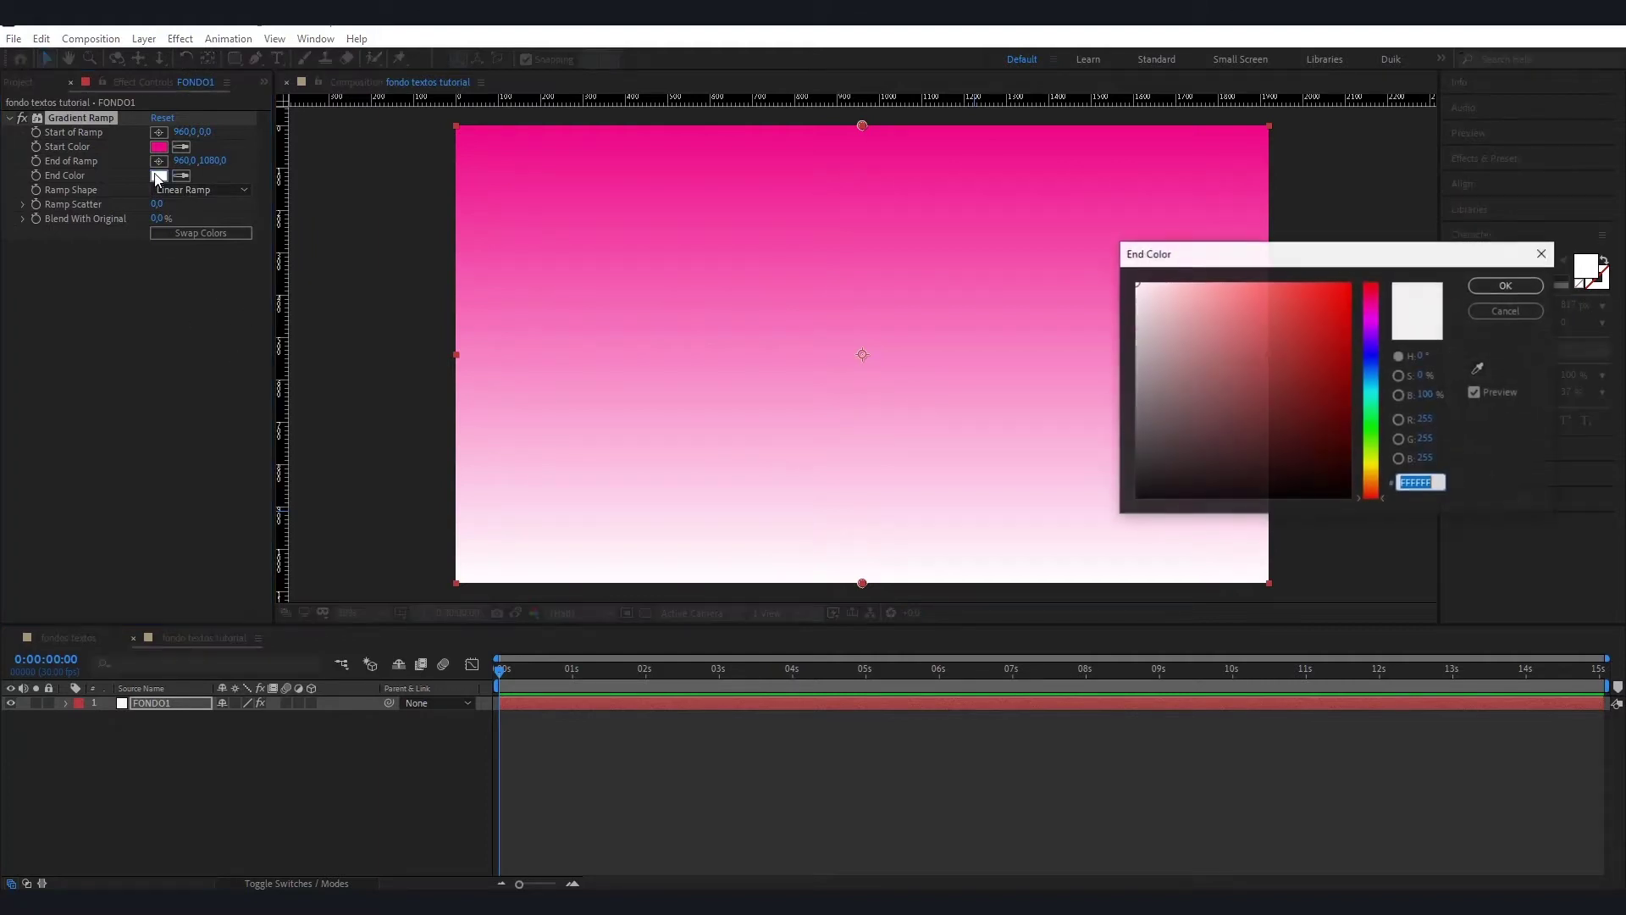
click(1373, 385)
drag(1373, 388, 1373, 395)
click(1347, 299)
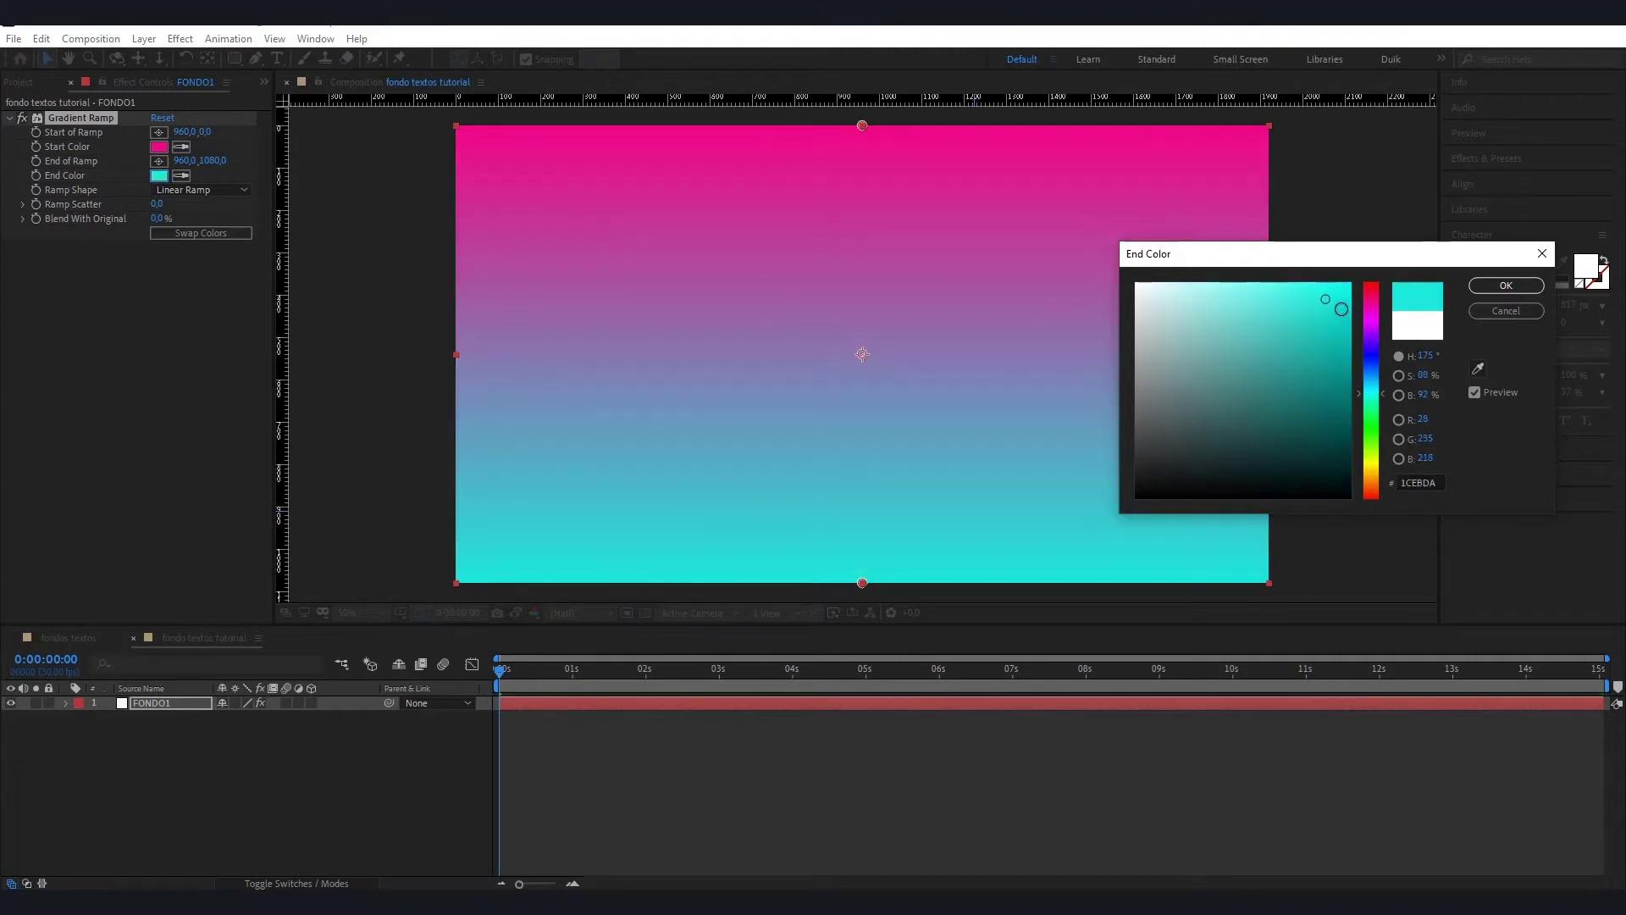
click(1516, 287)
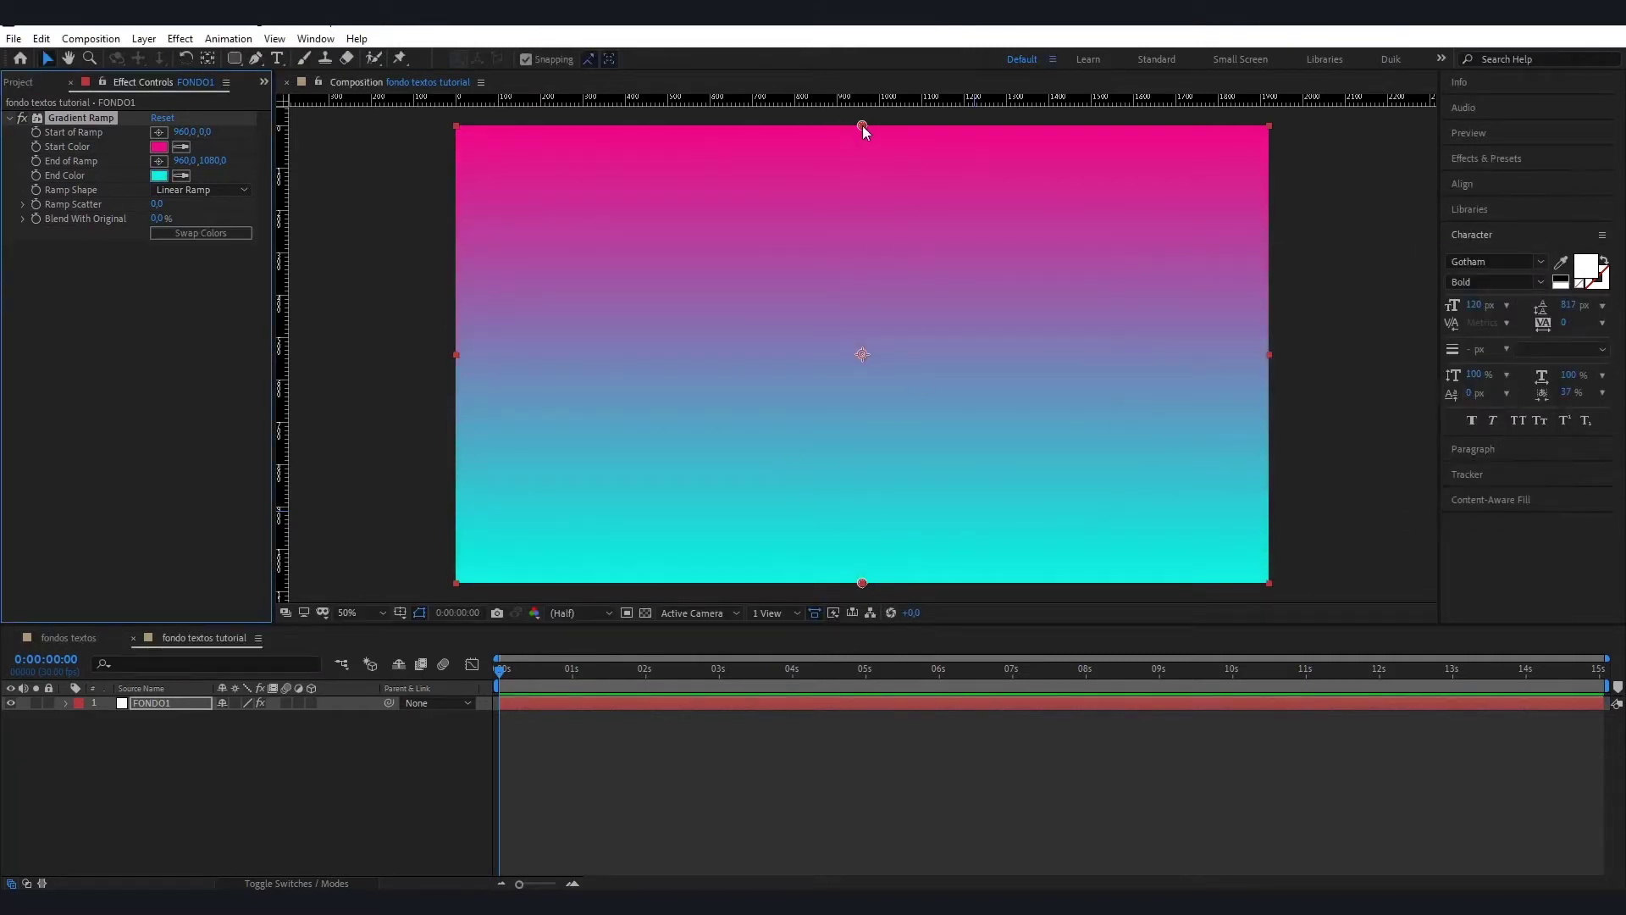
- Move the ramp start to the top right (1460,0) and the end to the bottom left (452,1082)
drag(863, 126, 1079, 125)
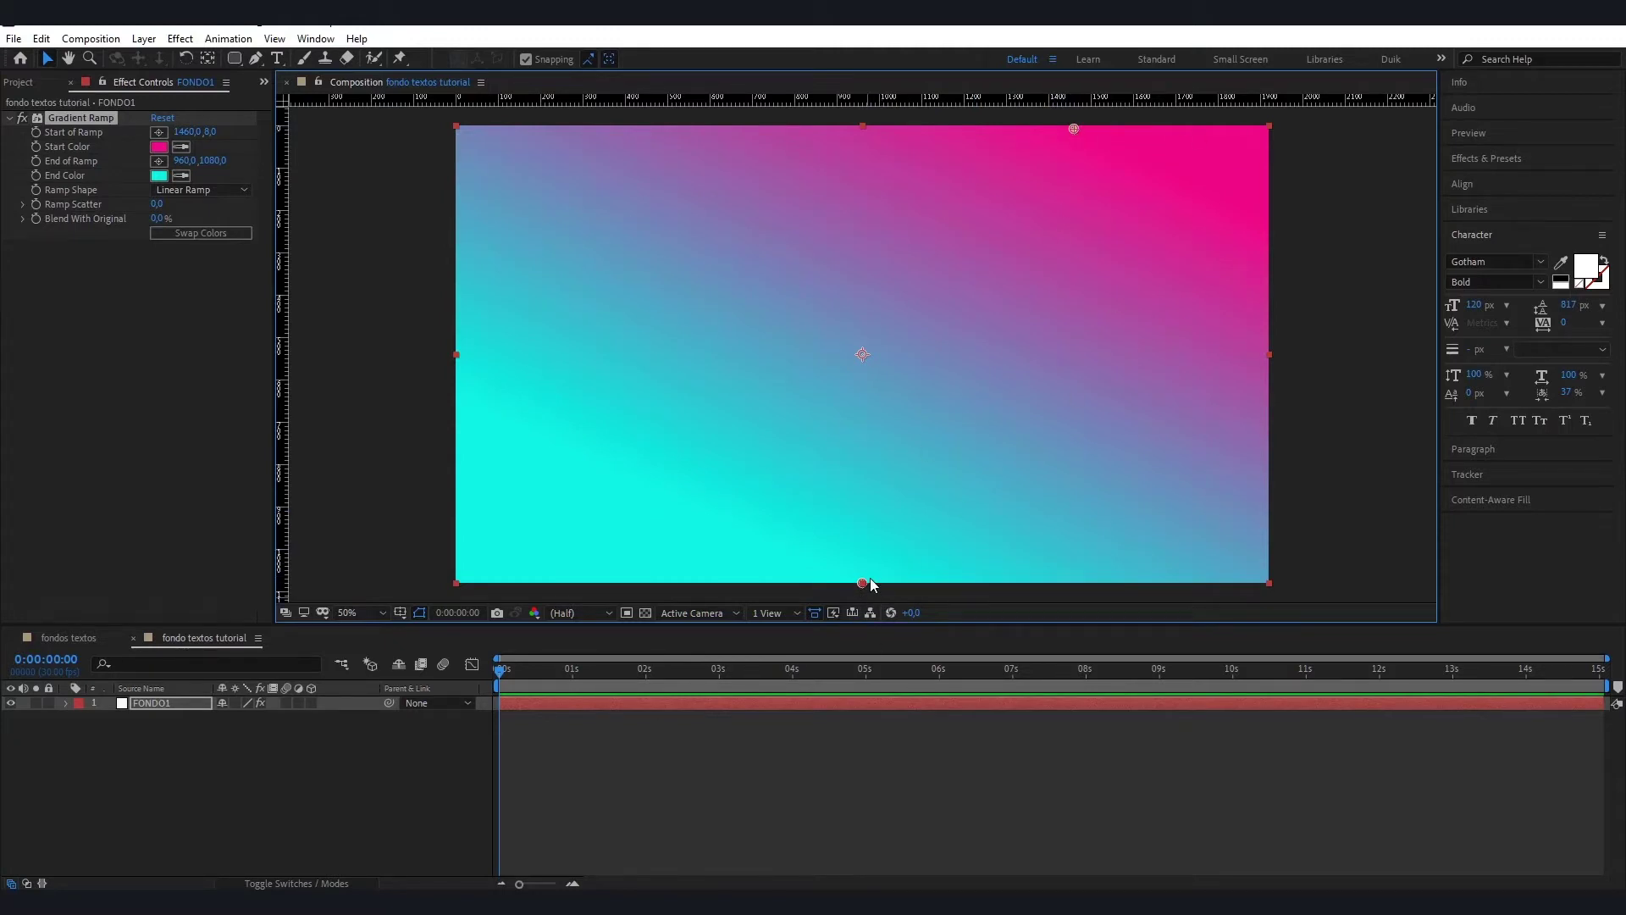
drag(863, 583, 683, 601)
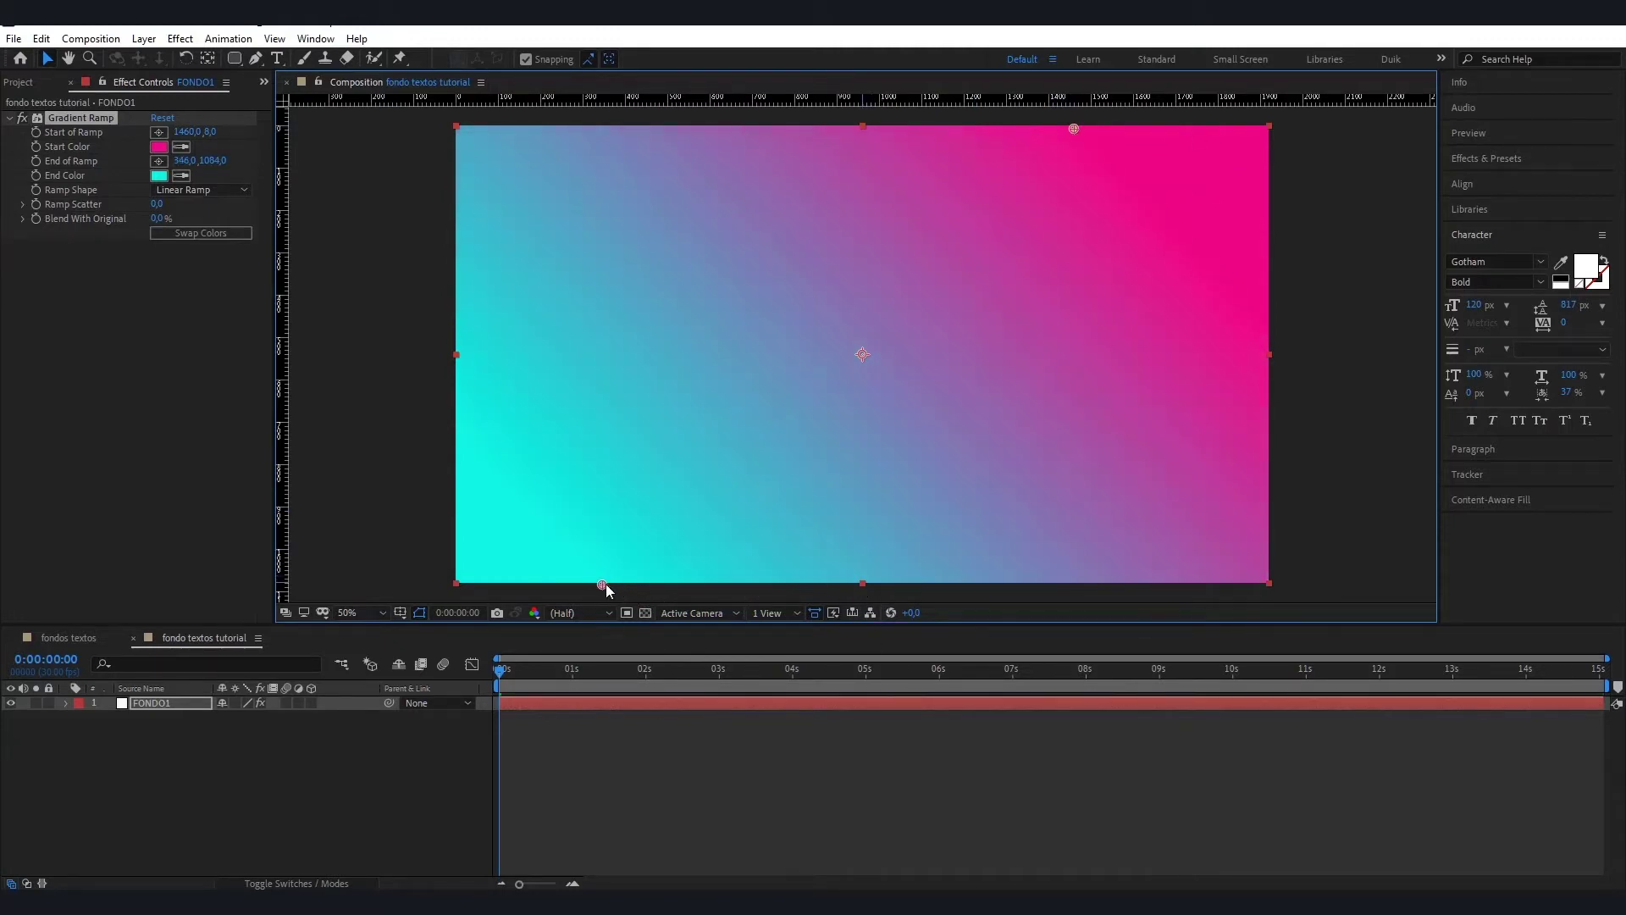
drag(647, 582, 648, 584)
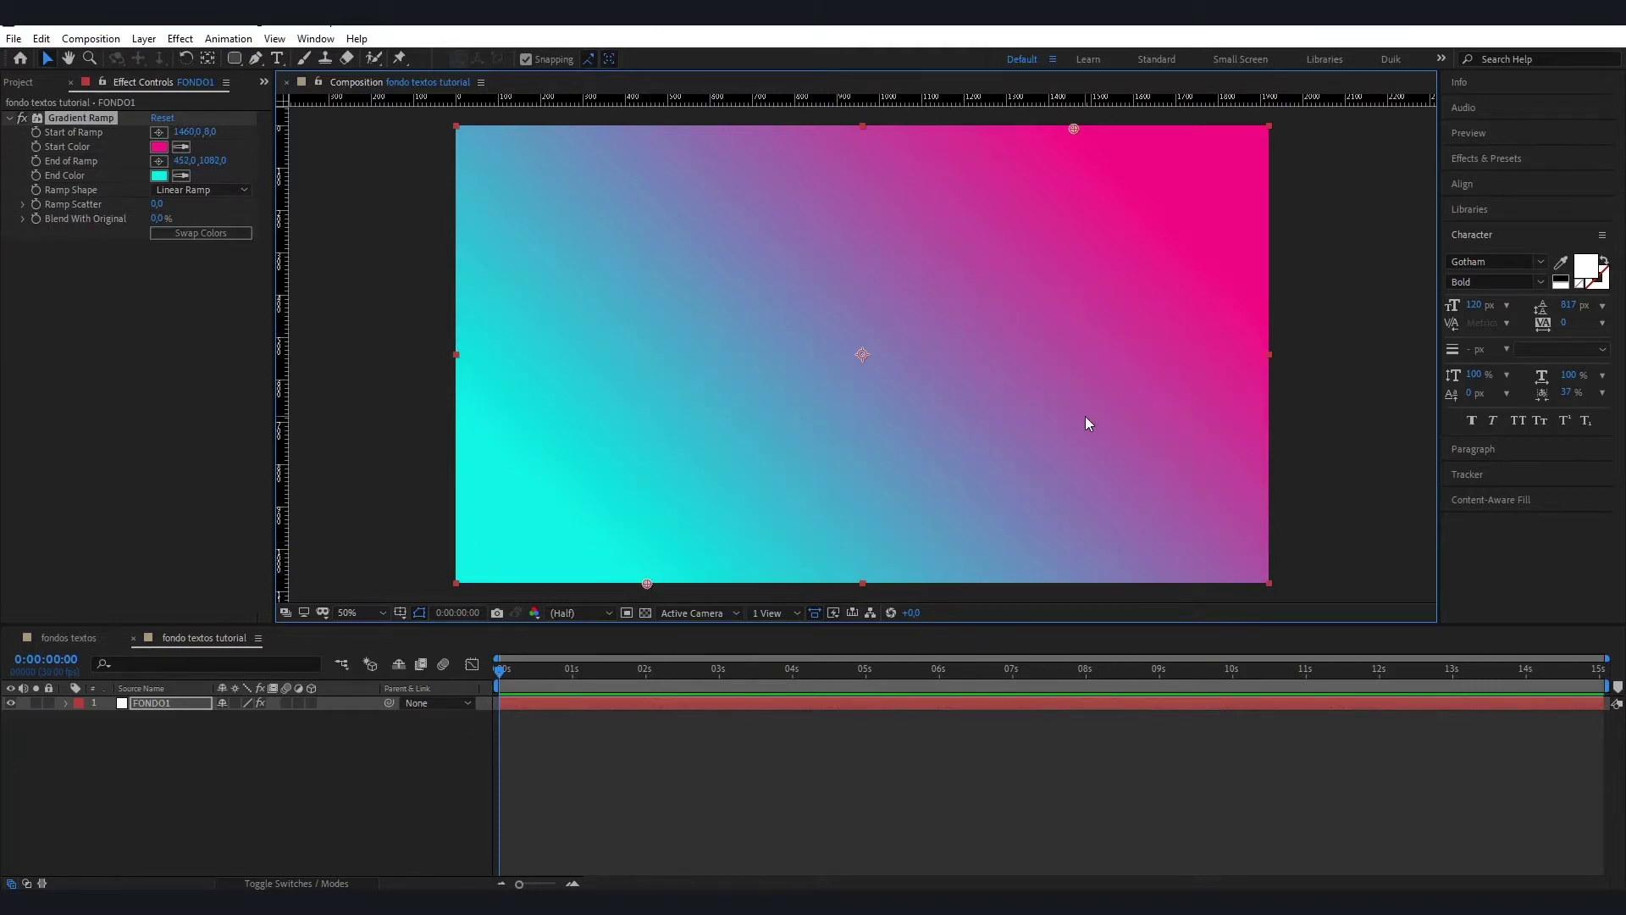
click(161, 821)
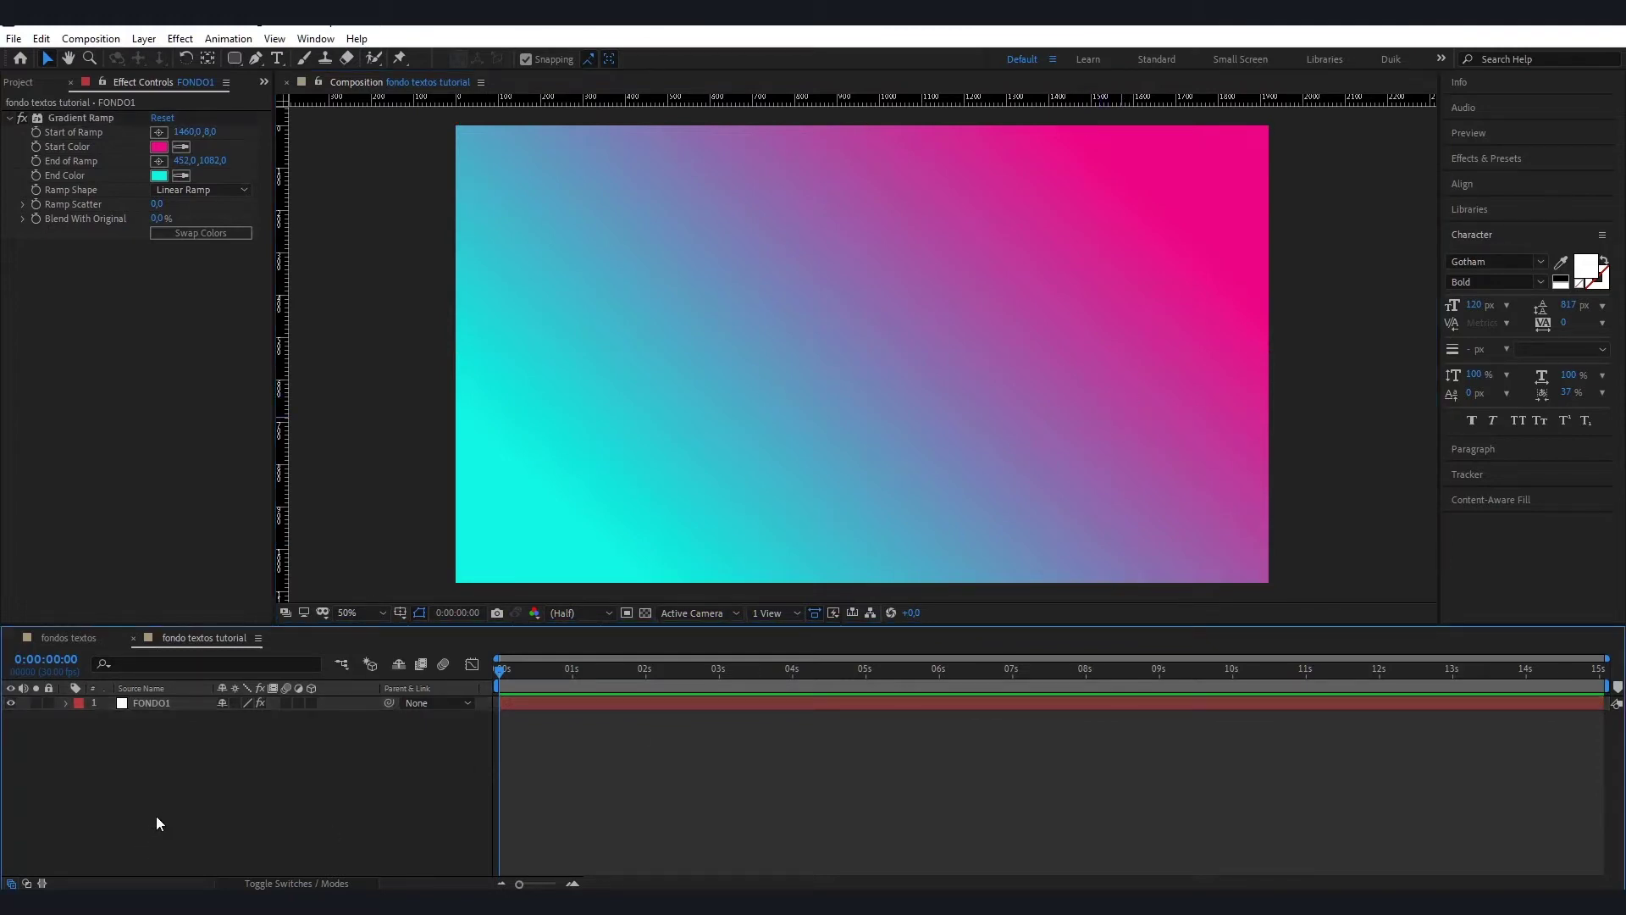
- Create a new text layer above FONDO1 and type 'TU TEXTO' in white at the centre
right_click(156, 818)
mouse_move(269, 631)
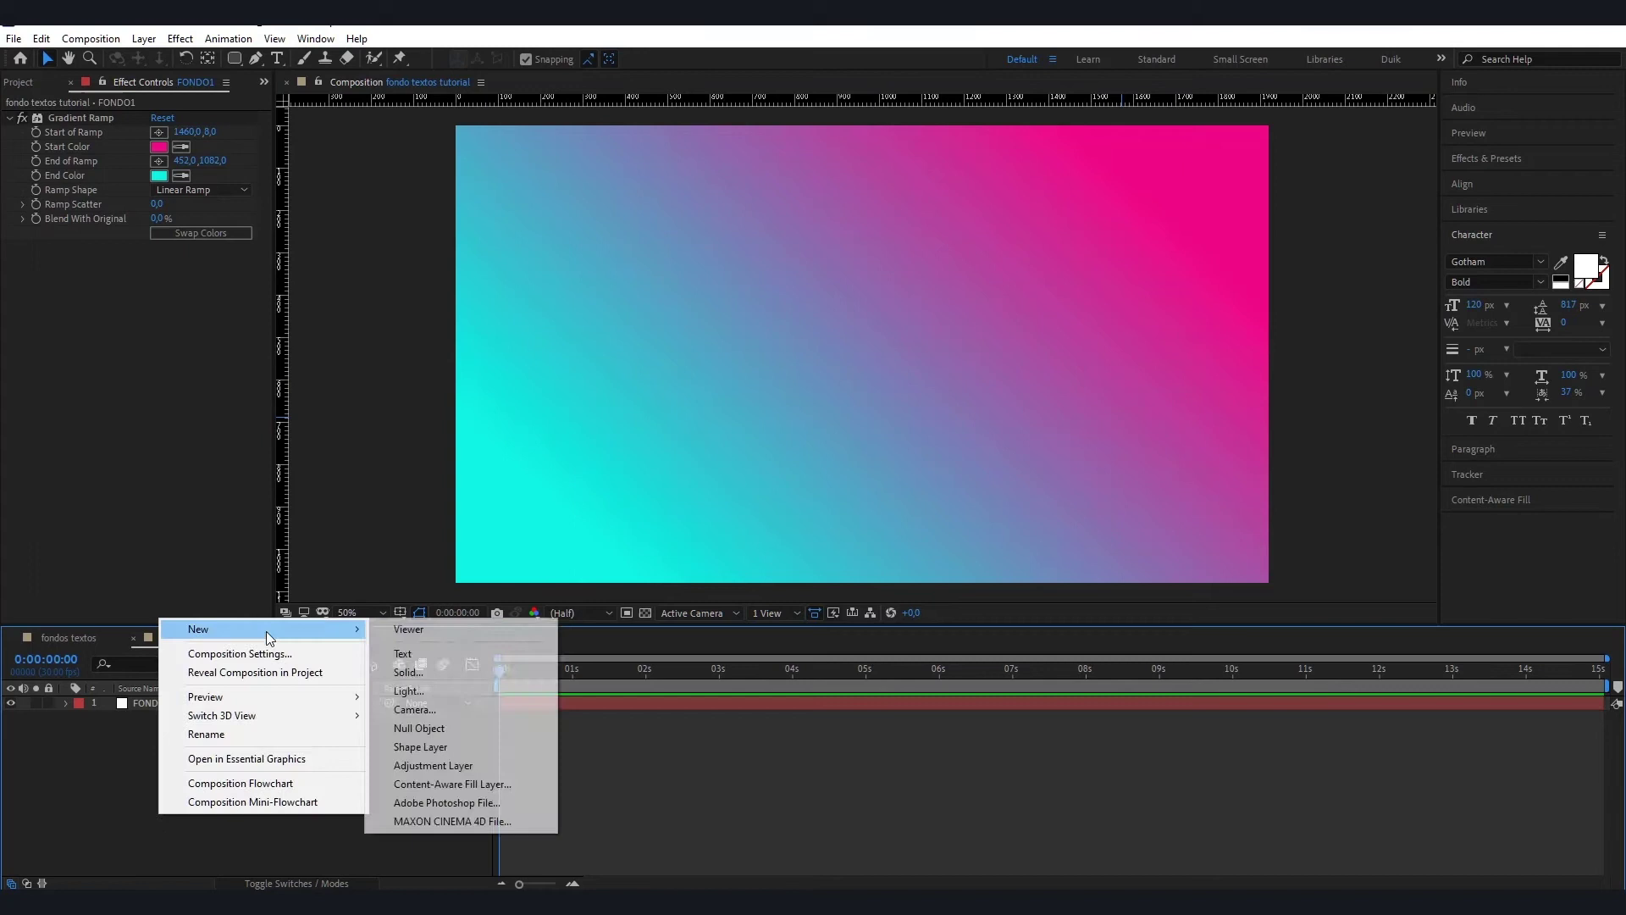
click(419, 657)
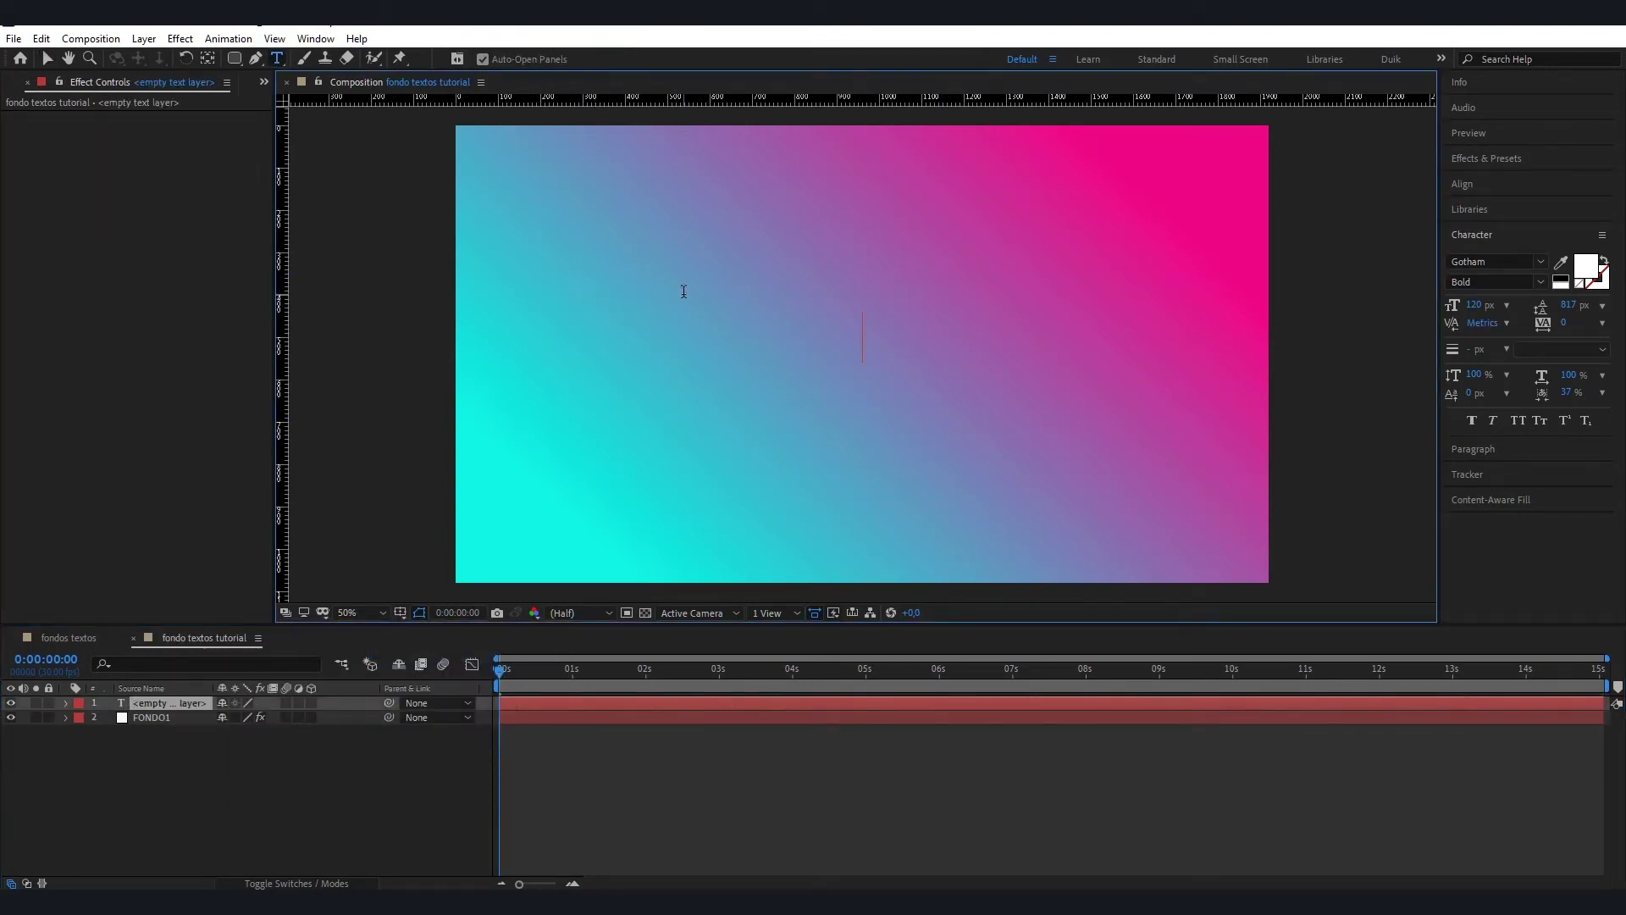
text(T)
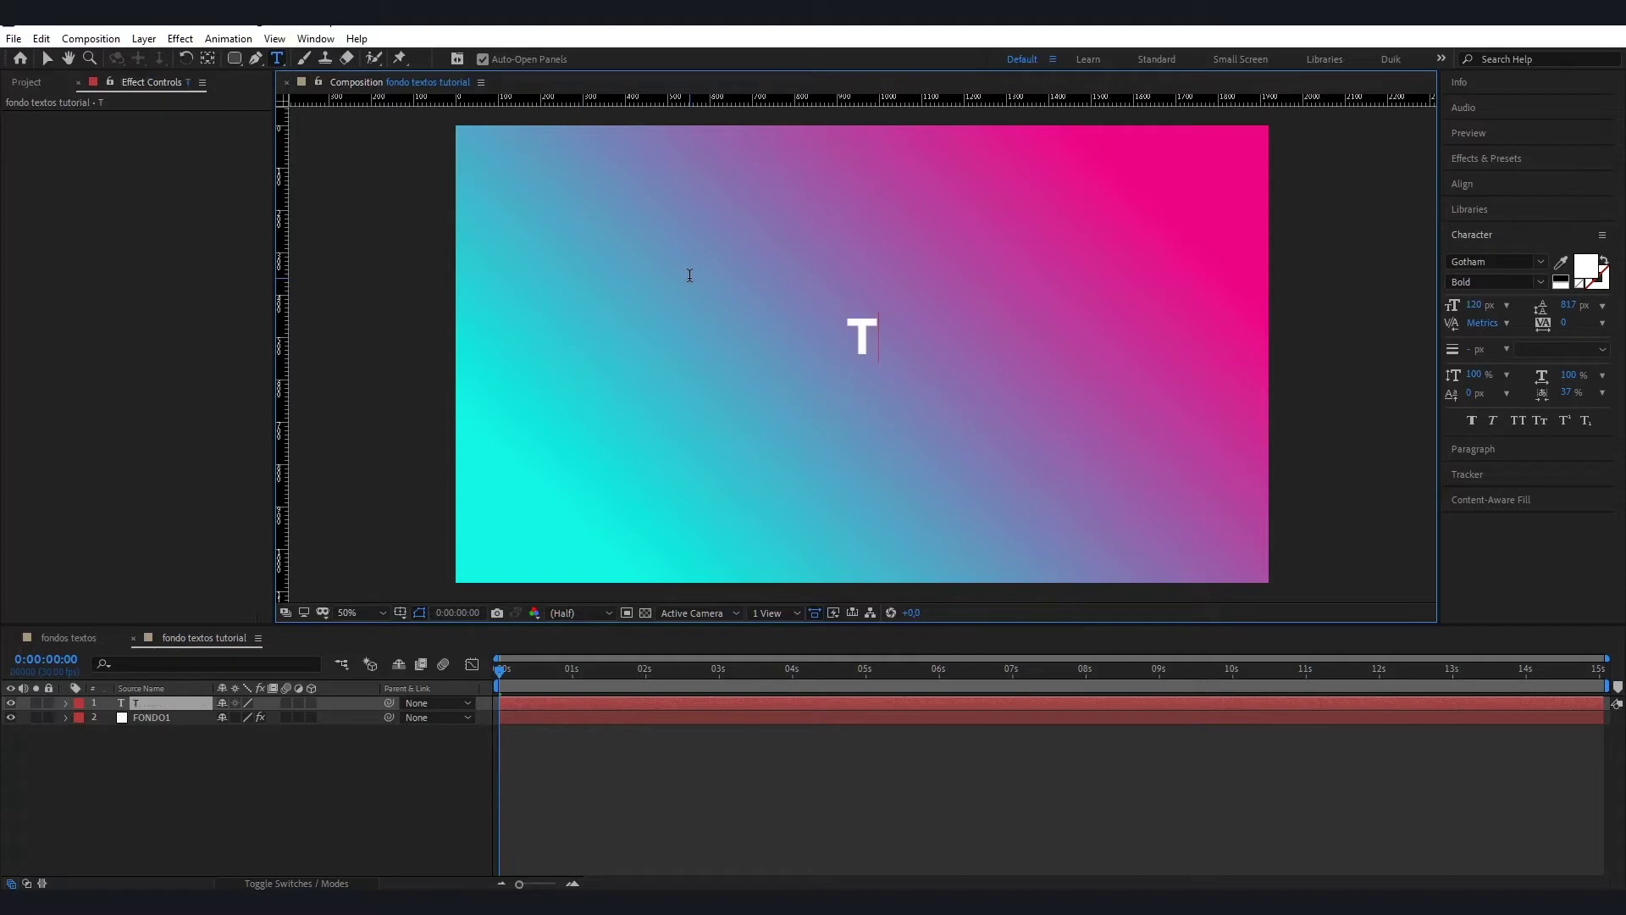
text(U TEXTO)
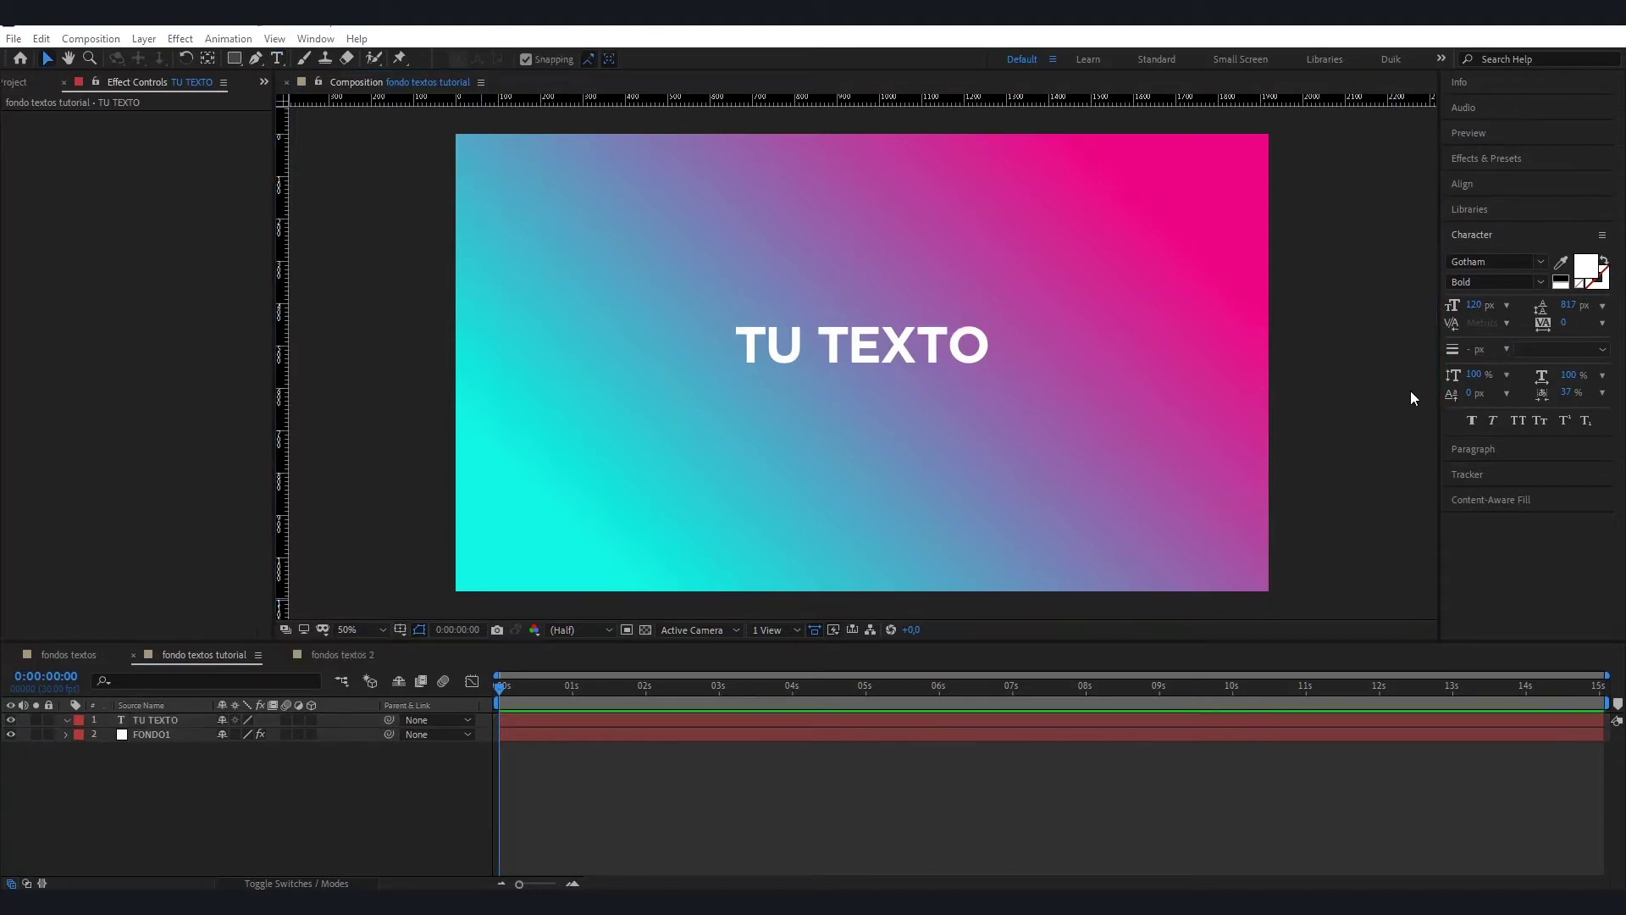
- Draw a rectangular Mask 1 on the TU TEXTO layer covering most of the frame
click(559, 720)
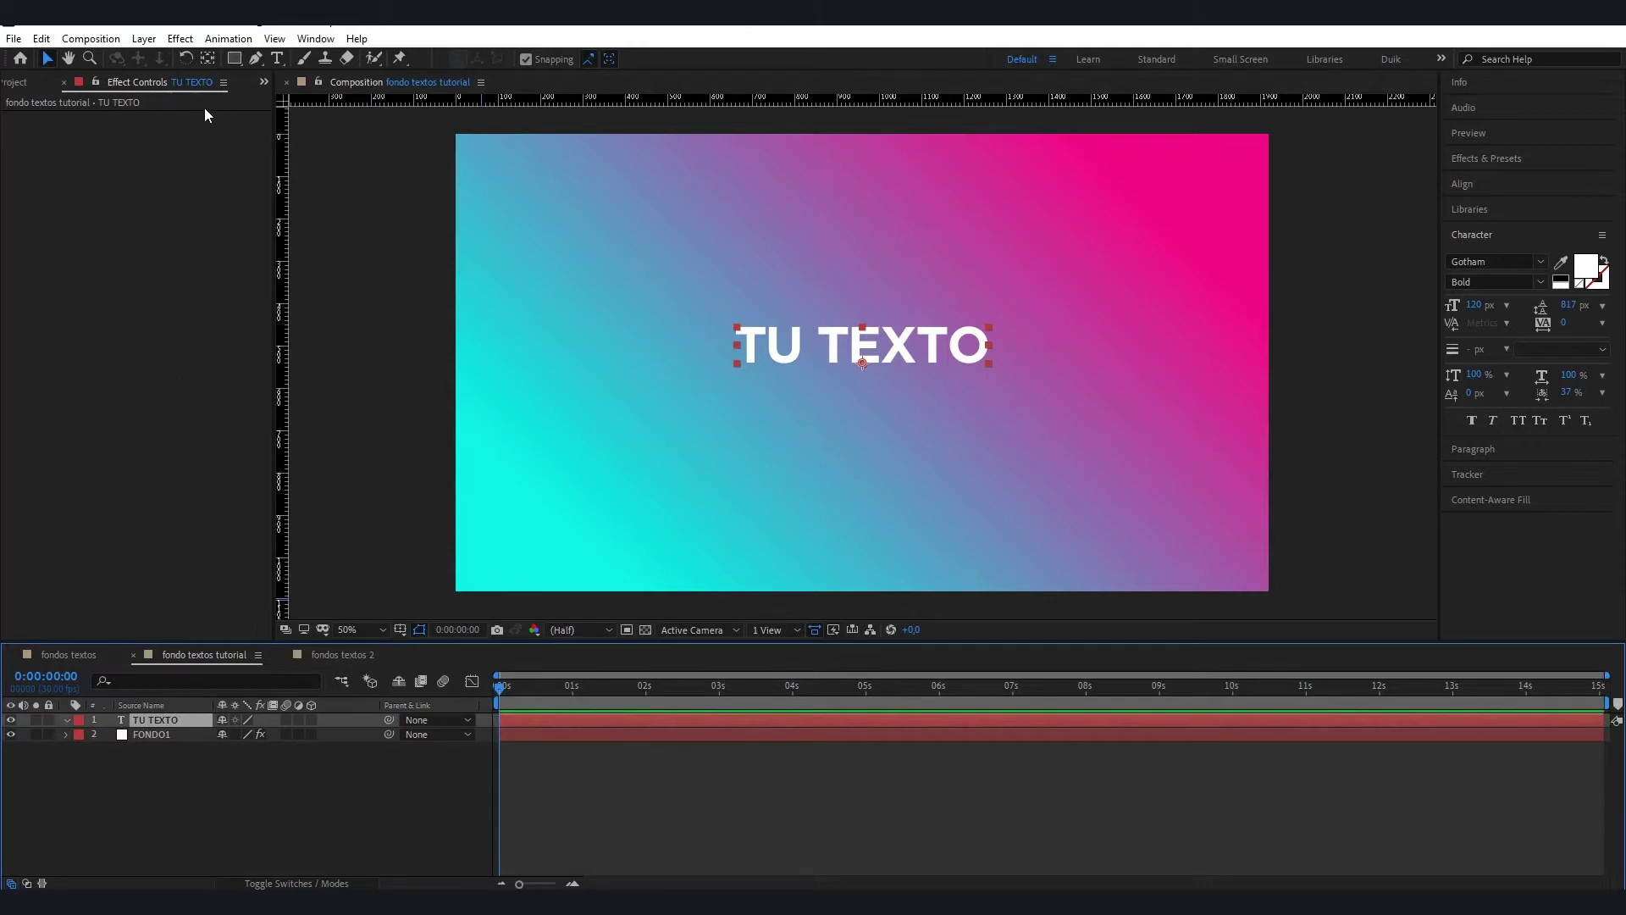
click(236, 61)
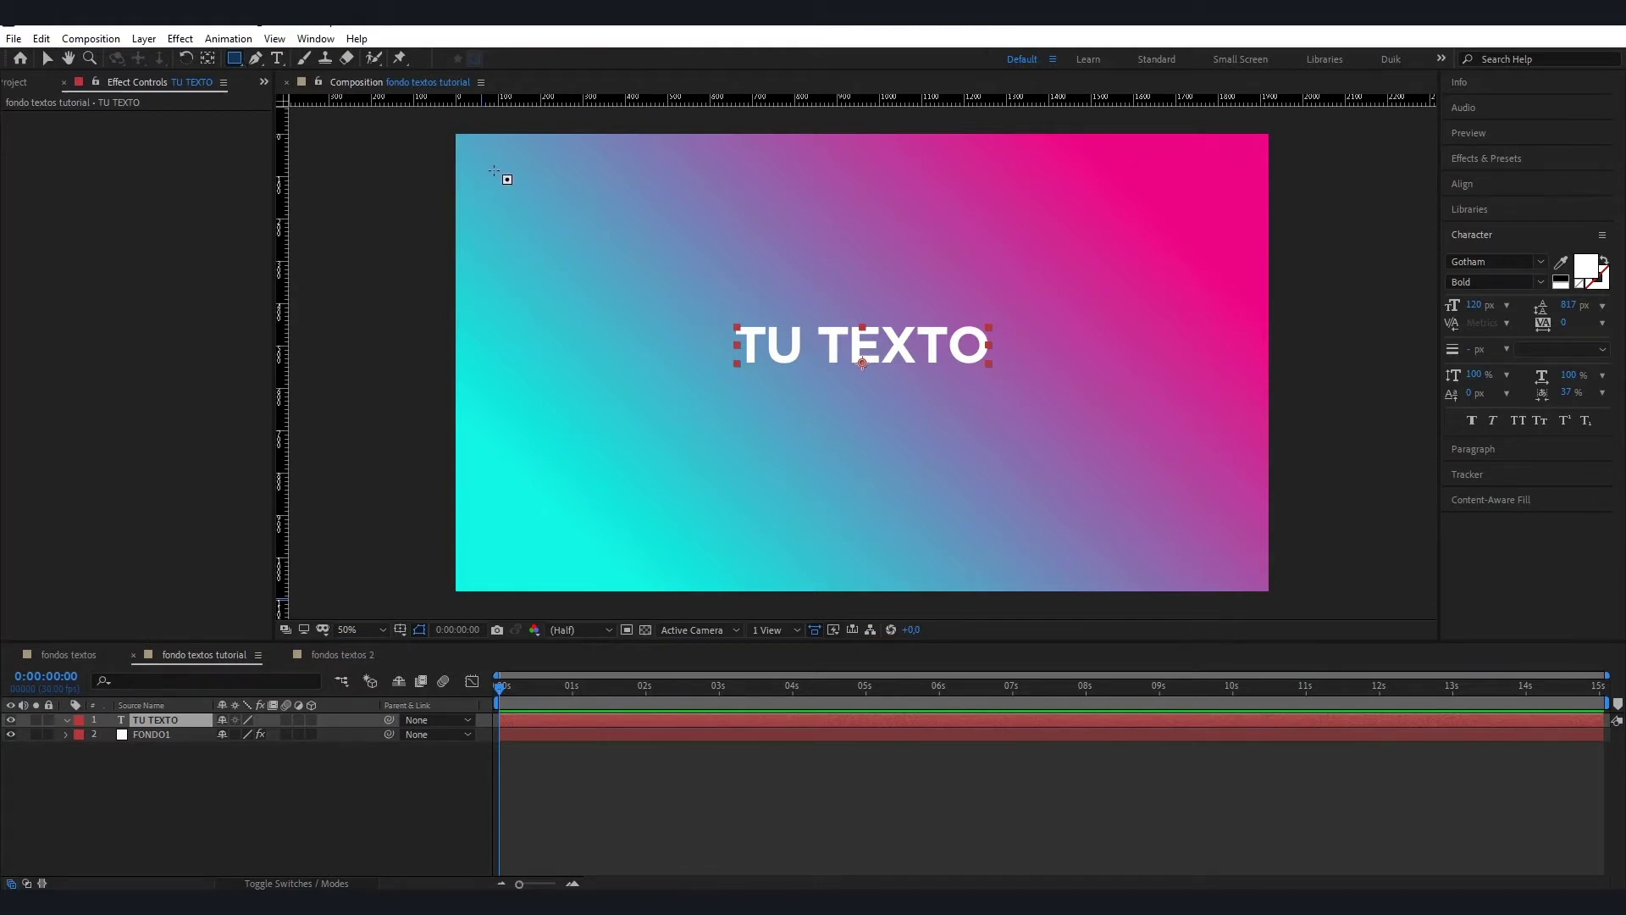
mouse_move(498, 175)
mouse_down()
mouse_move(1232, 555)
mouse_move(1218, 543)
mouse_up()
key(v)
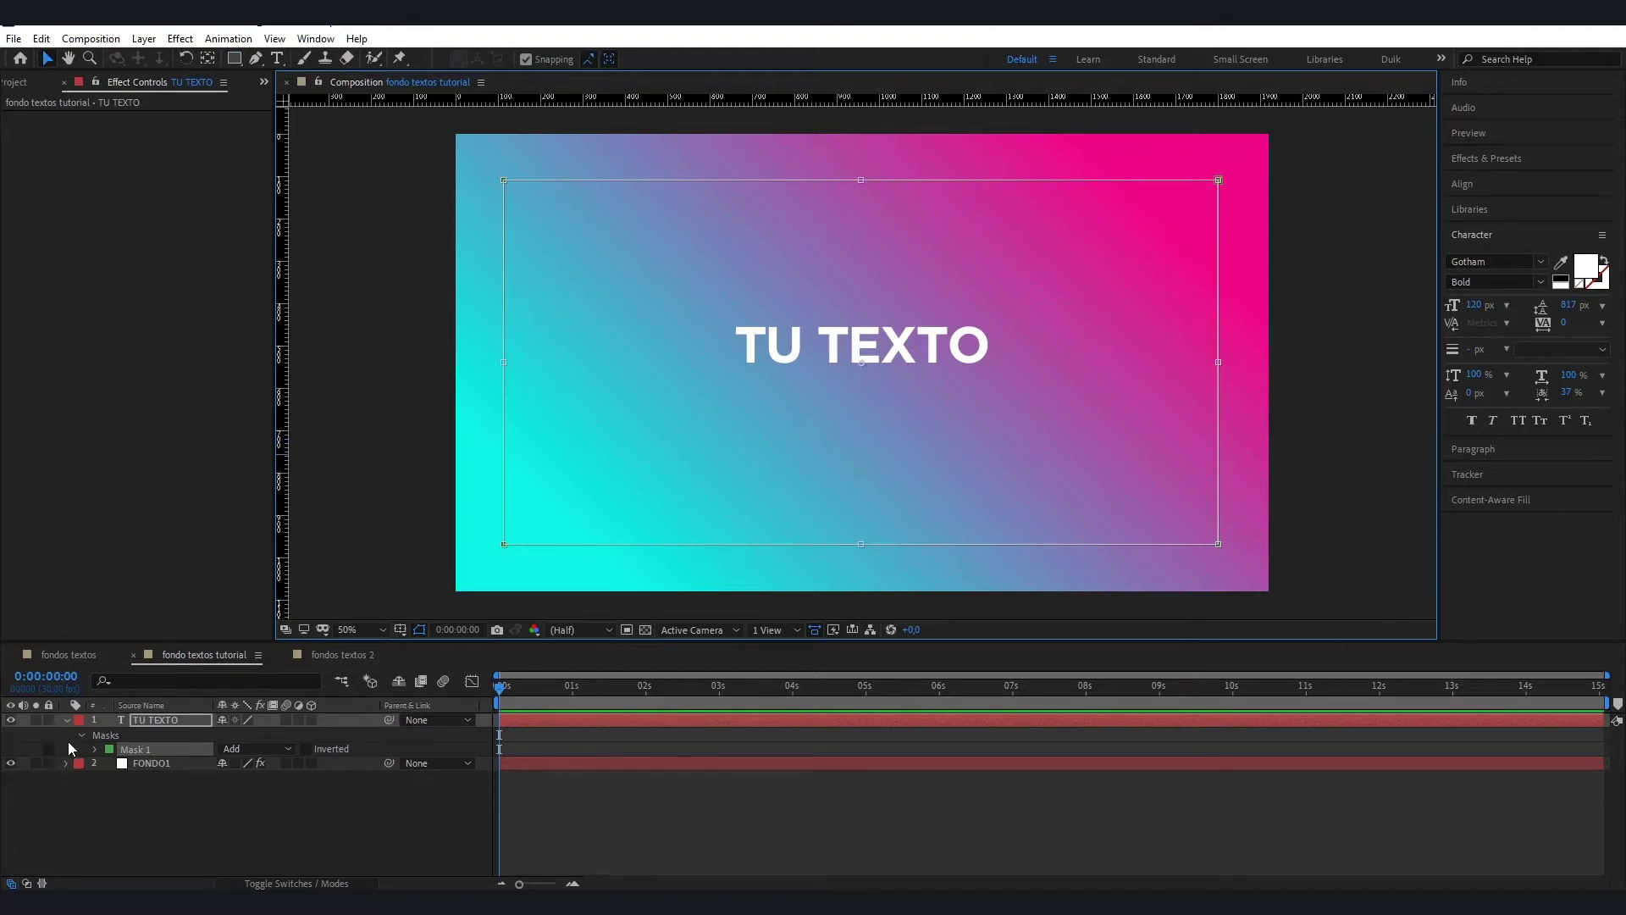
- In TU TEXTO's Path Options, set Path to Mask 1 and turn Reverse Path On
click(170, 722)
click(68, 719)
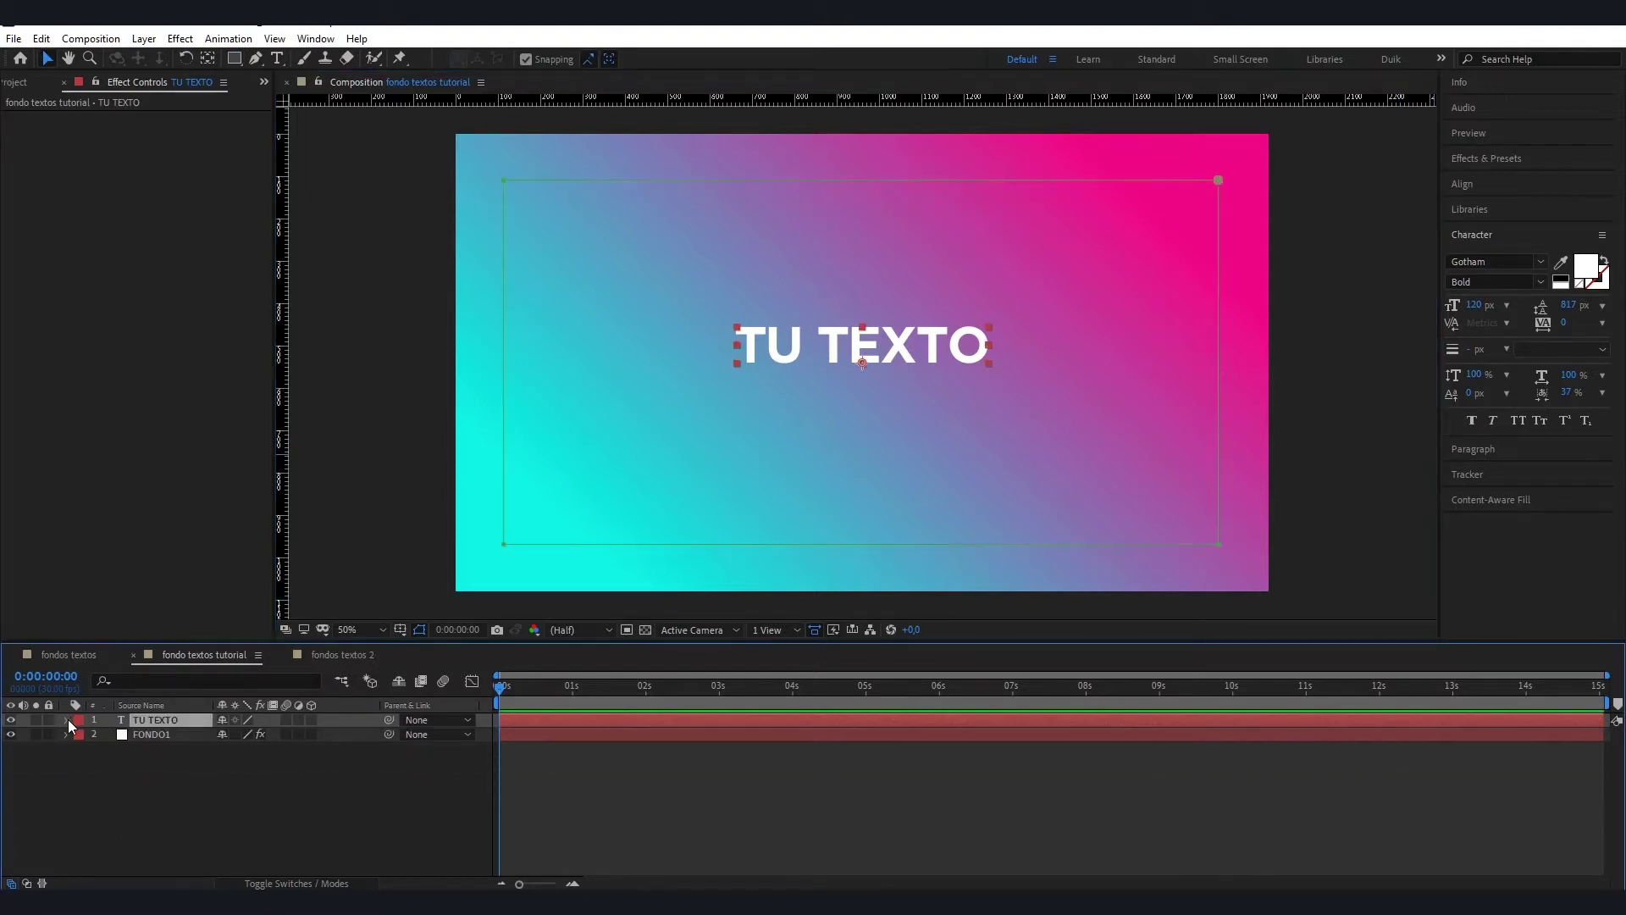
click(68, 719)
click(115, 735)
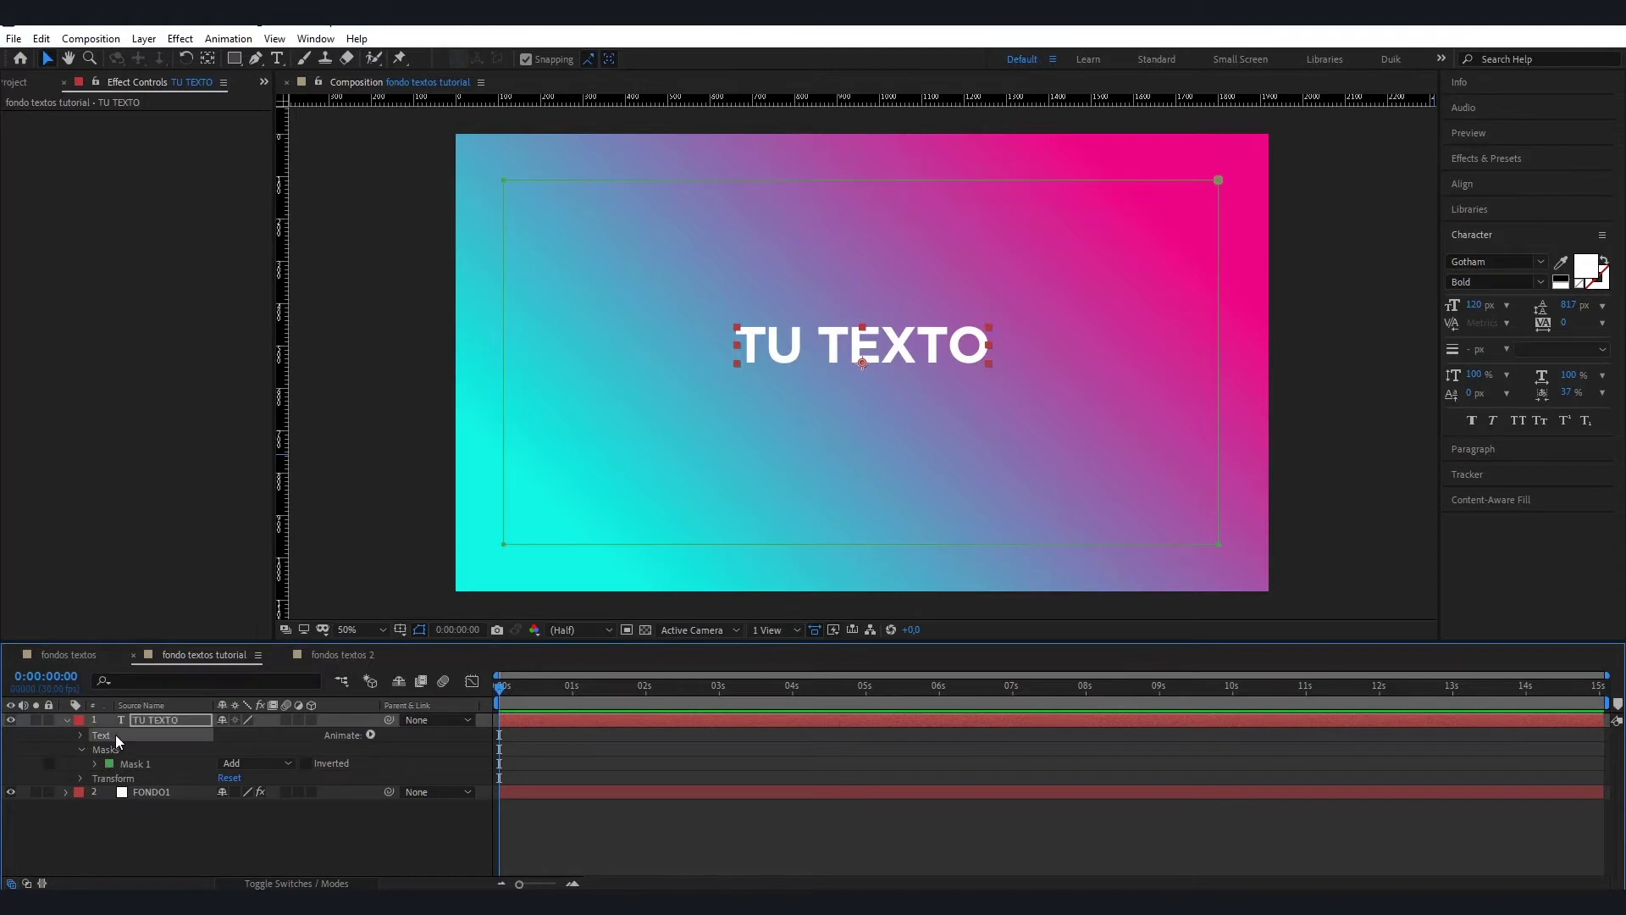
click(80, 736)
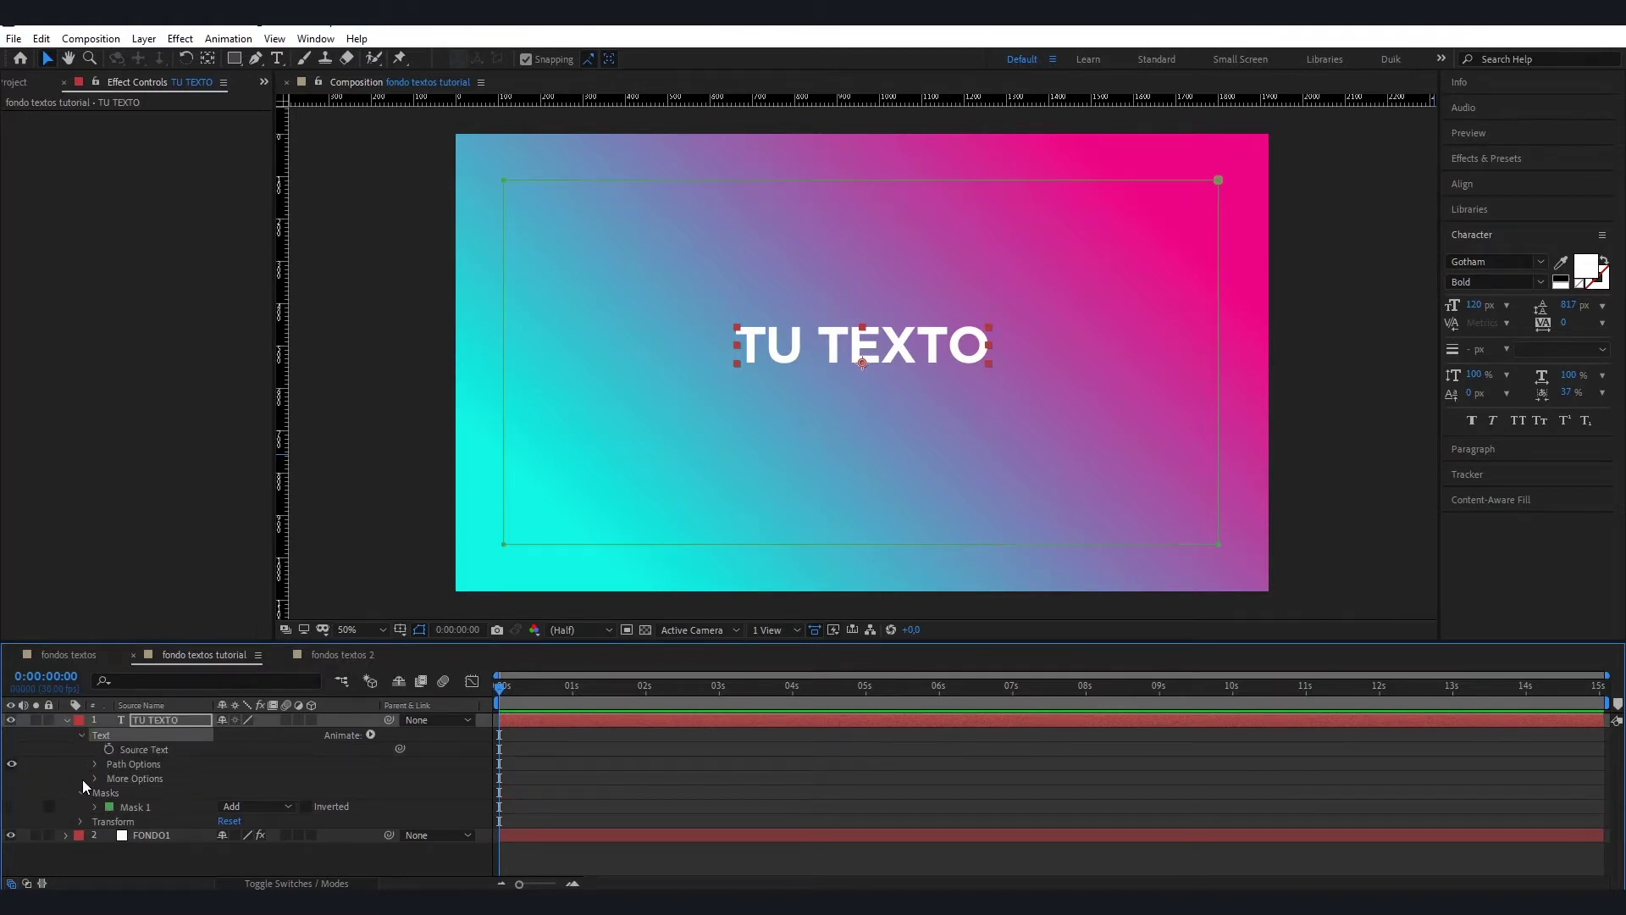
click(95, 764)
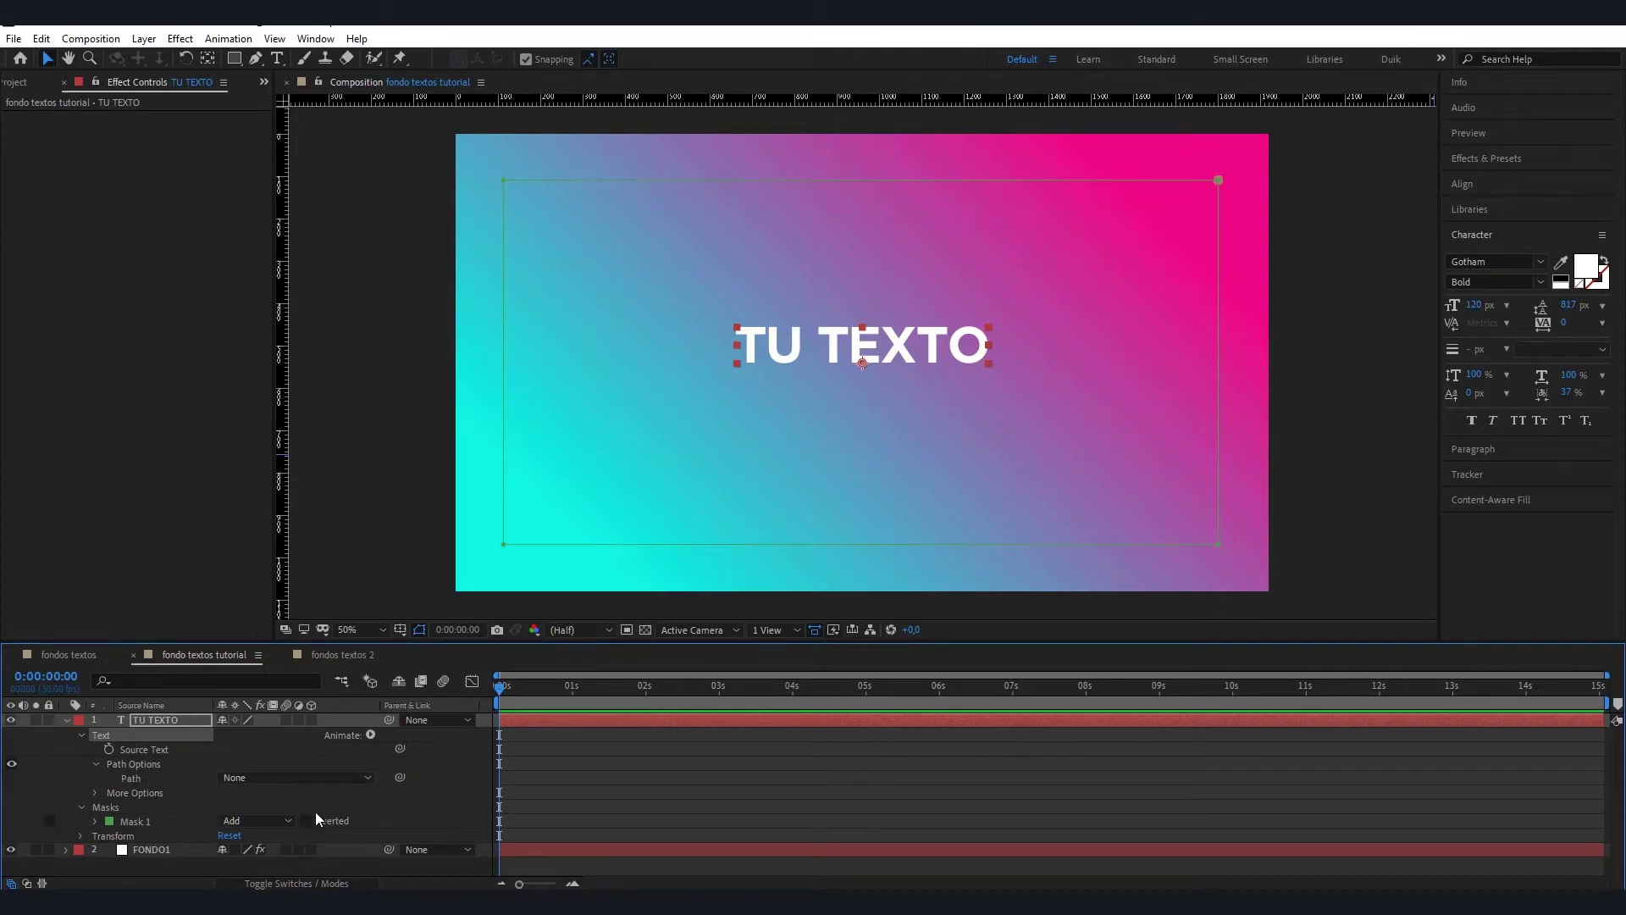
click(315, 778)
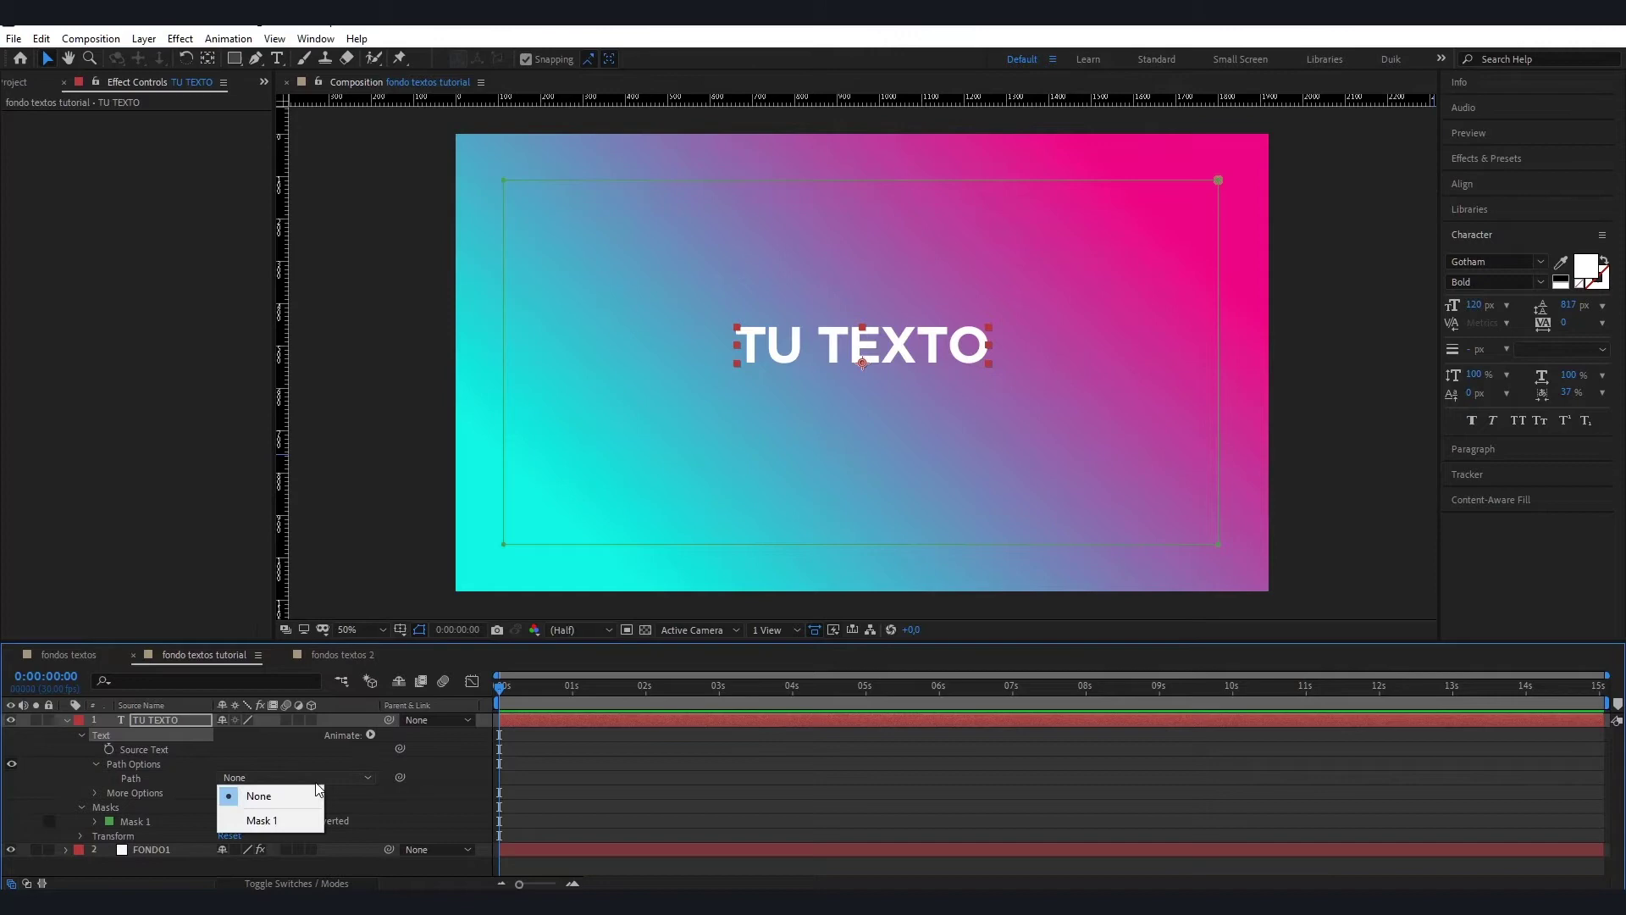
click(256, 821)
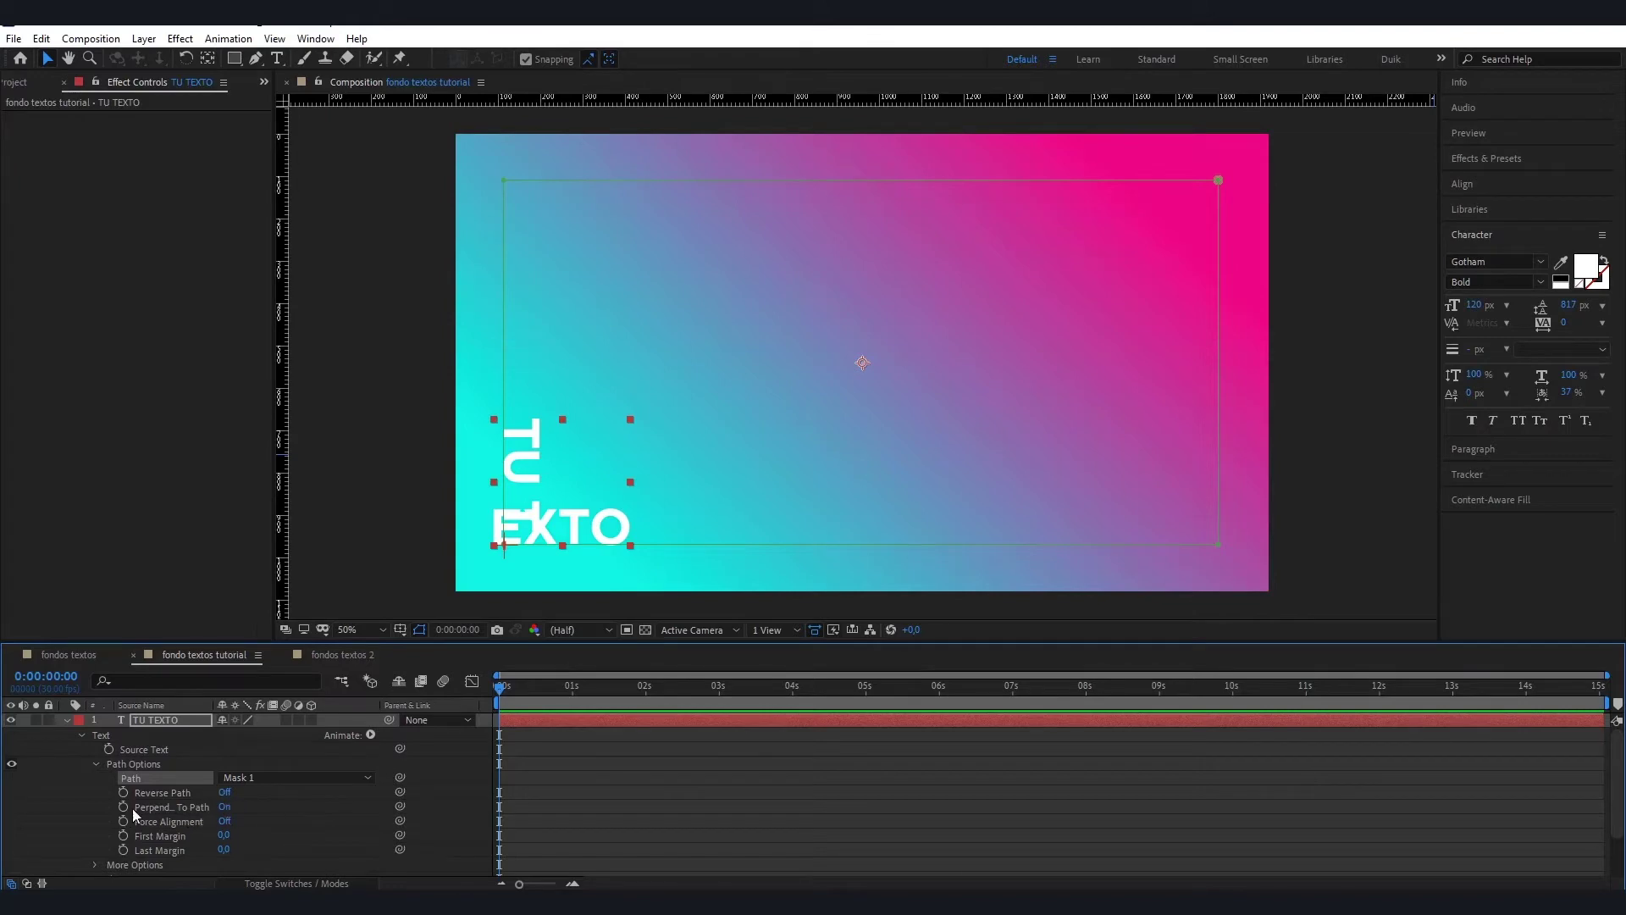
click(225, 794)
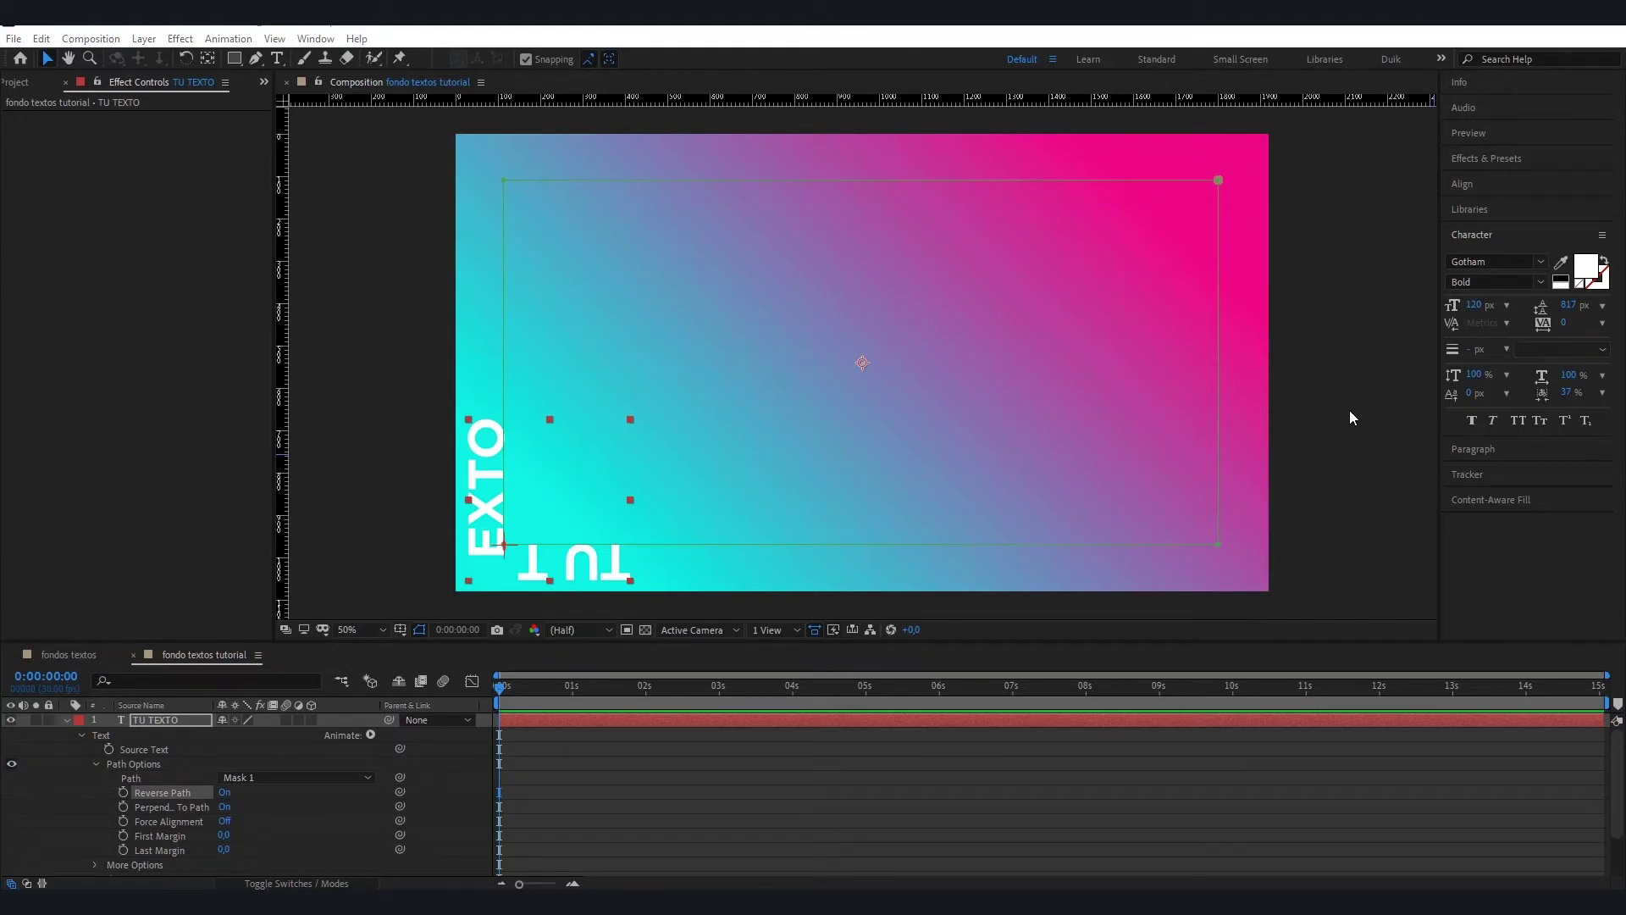
click(150, 717)
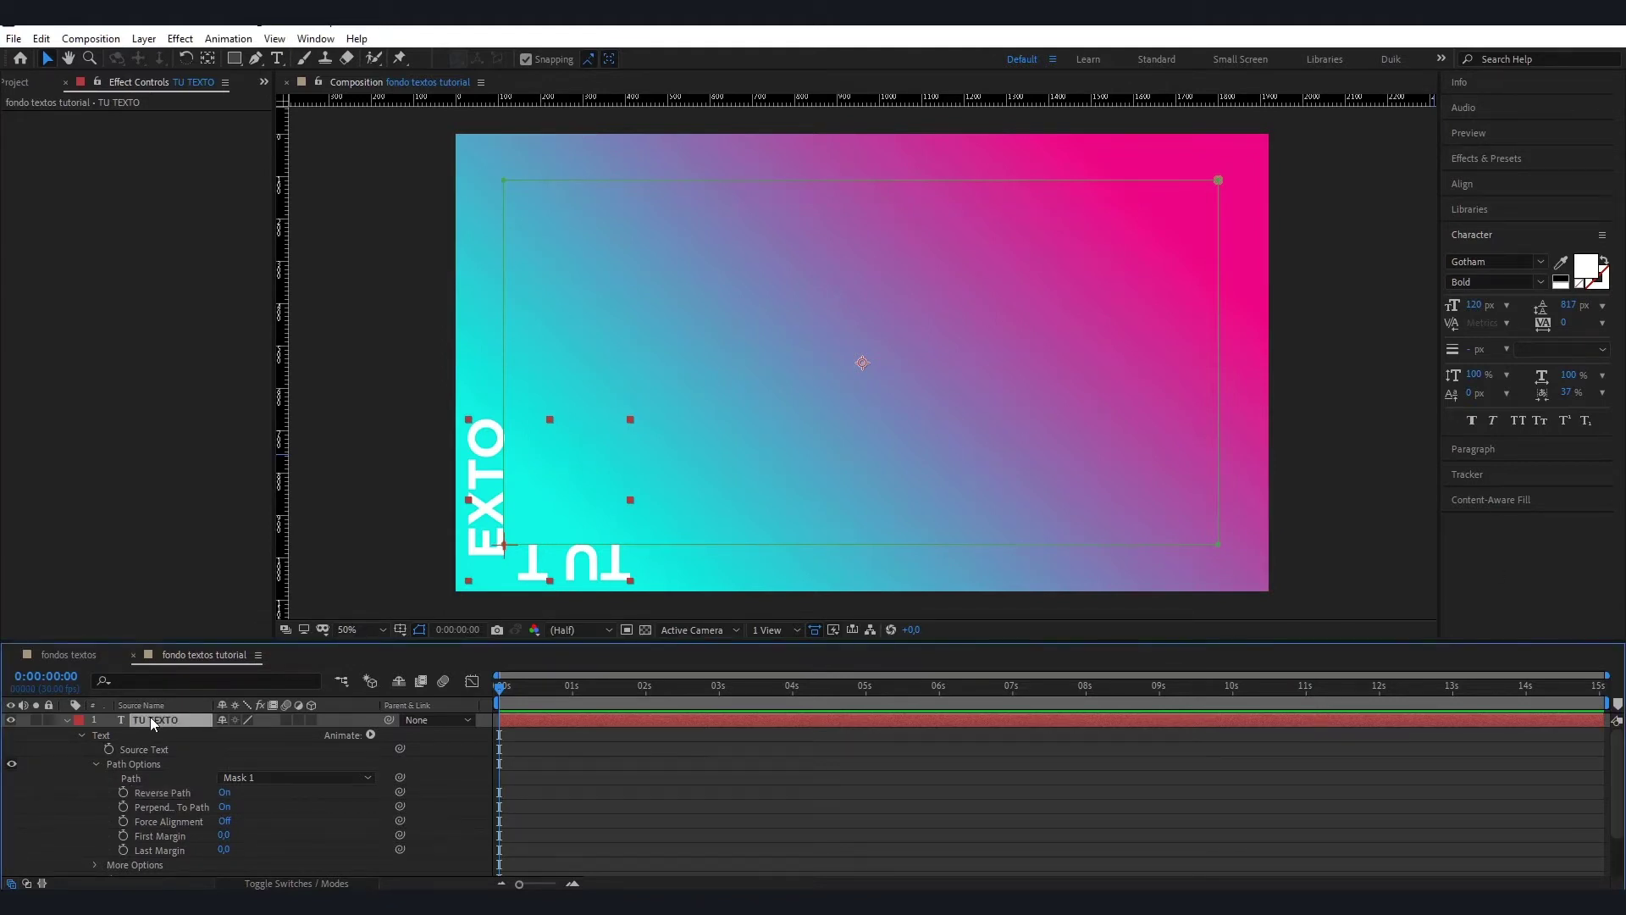
- Apply Echo to TU TEXTO with Echo Time 3.6 seconds and Number Of Echoes 6
key(ctrl+space)
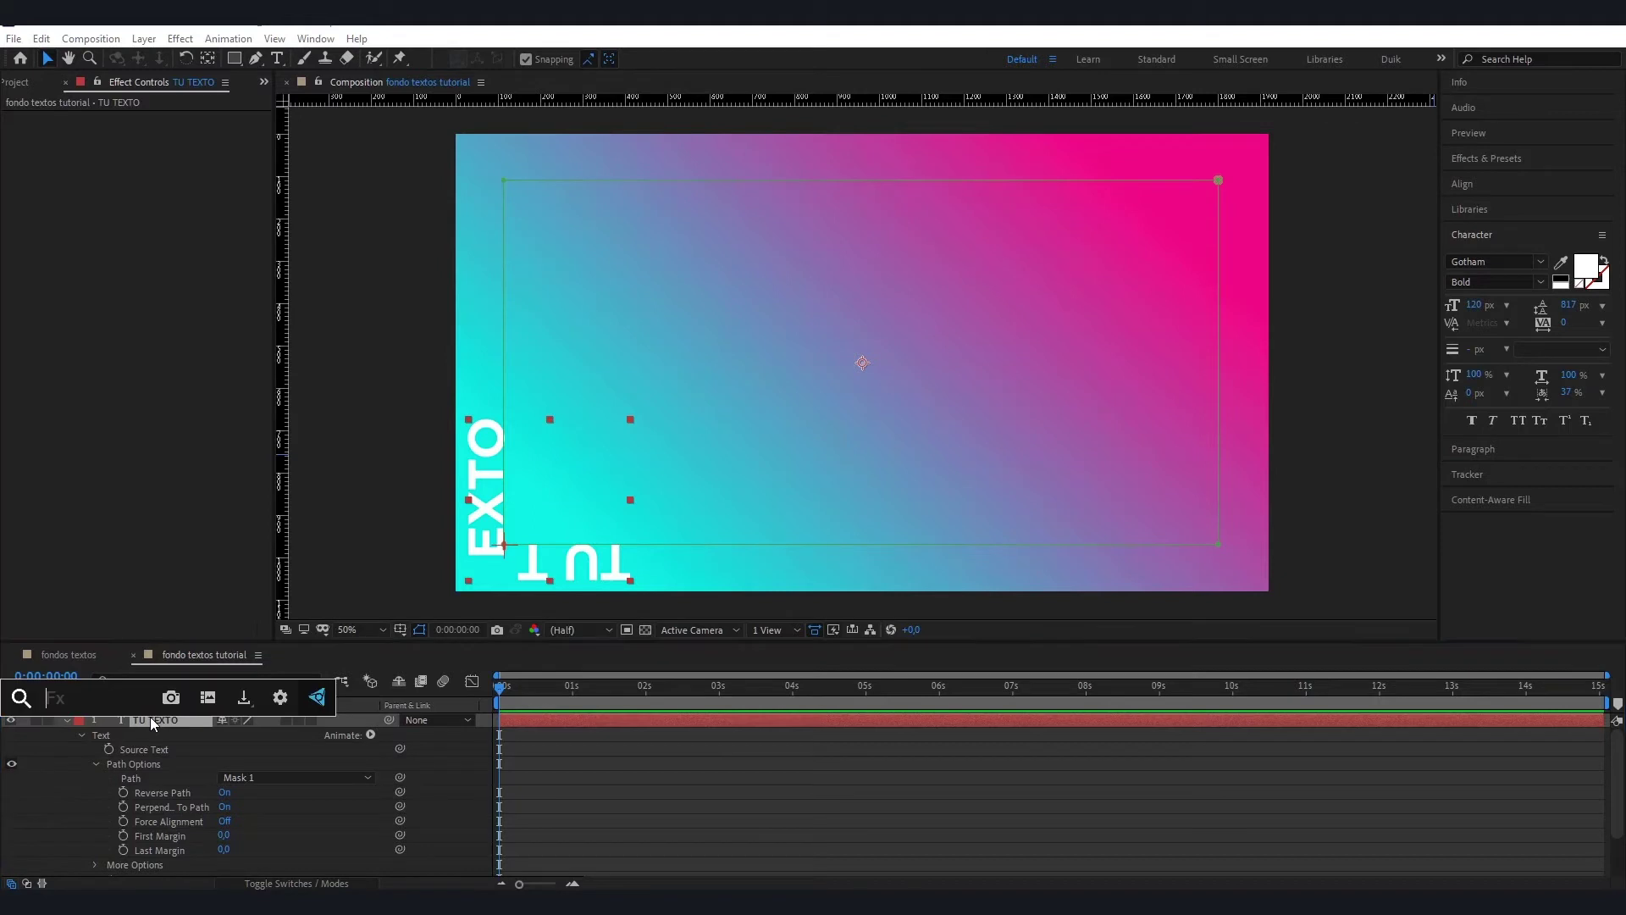
text(ech)
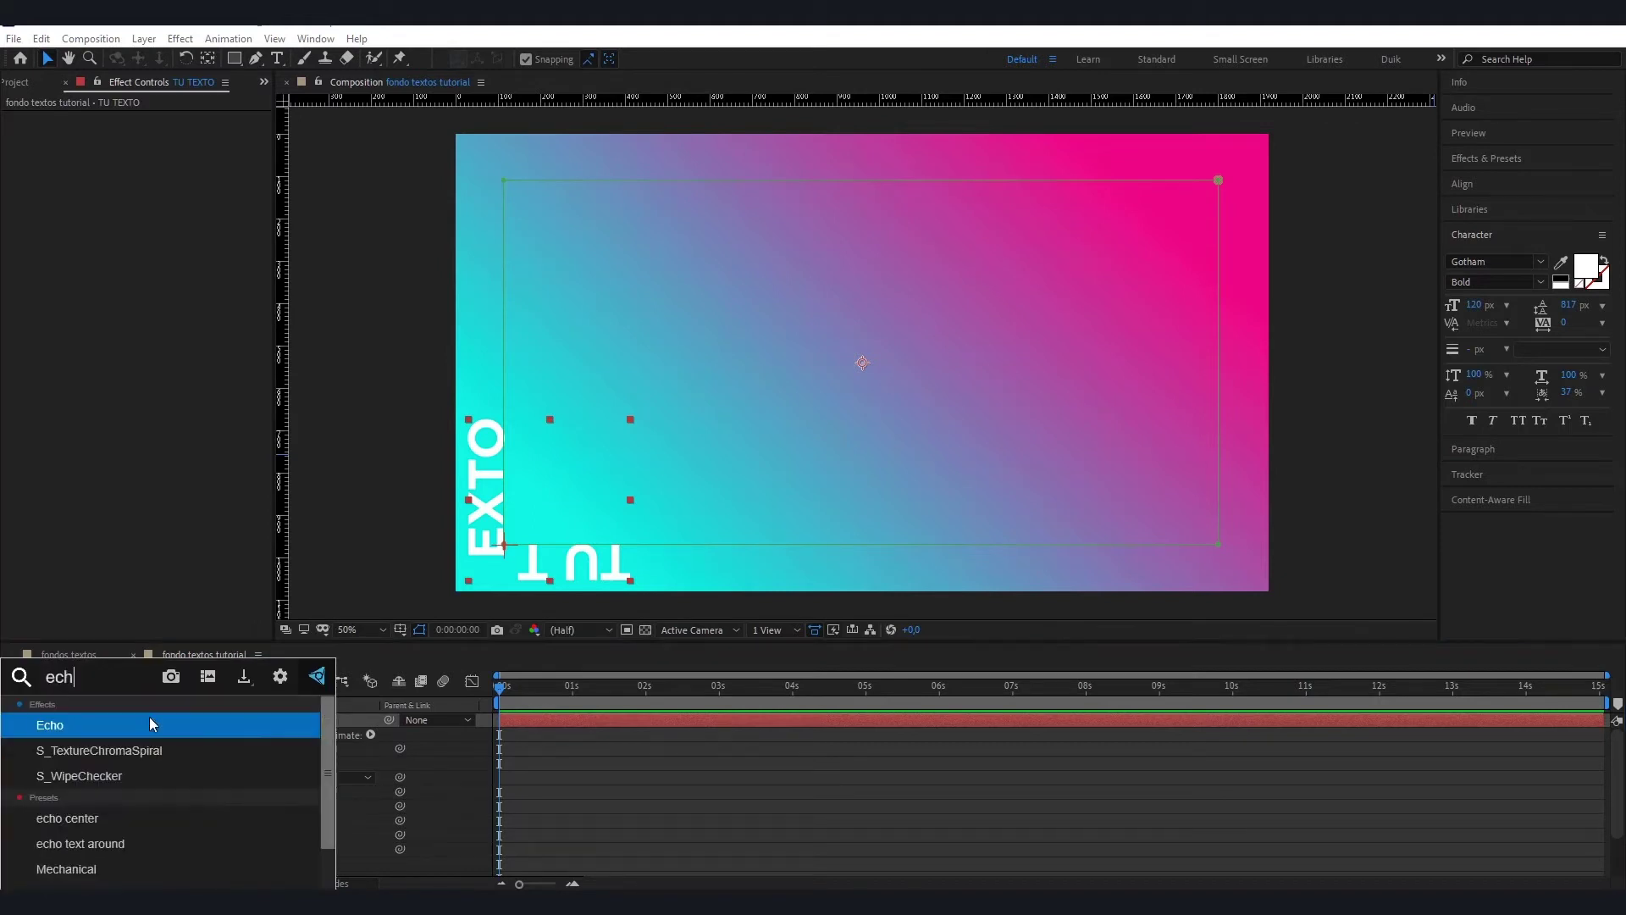
text(o)
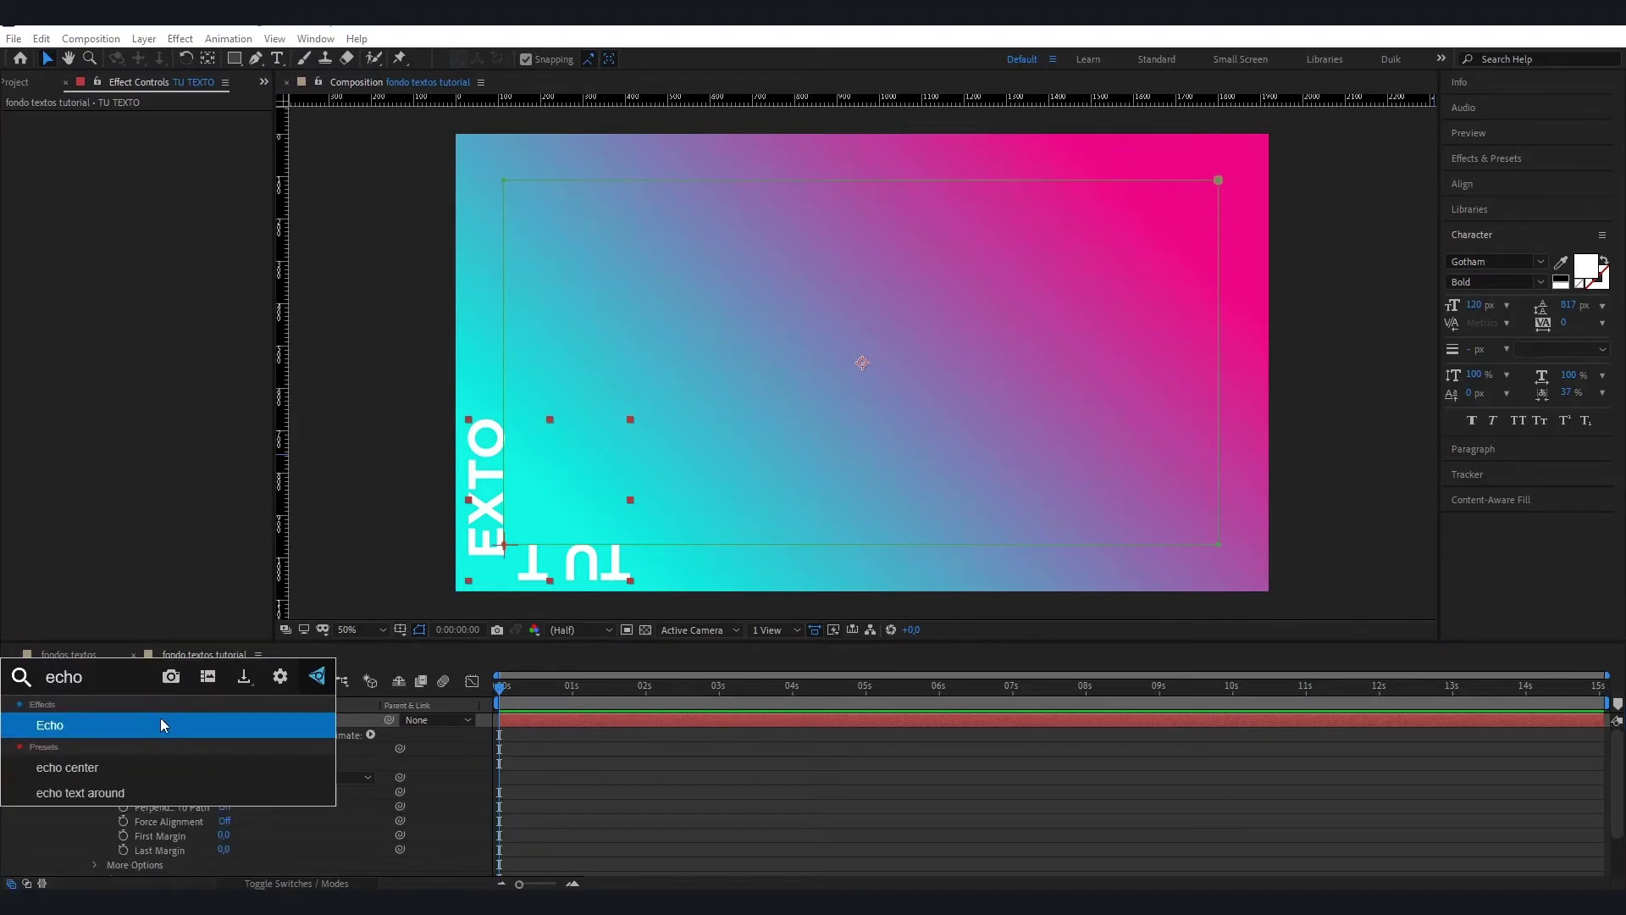
click(66, 730)
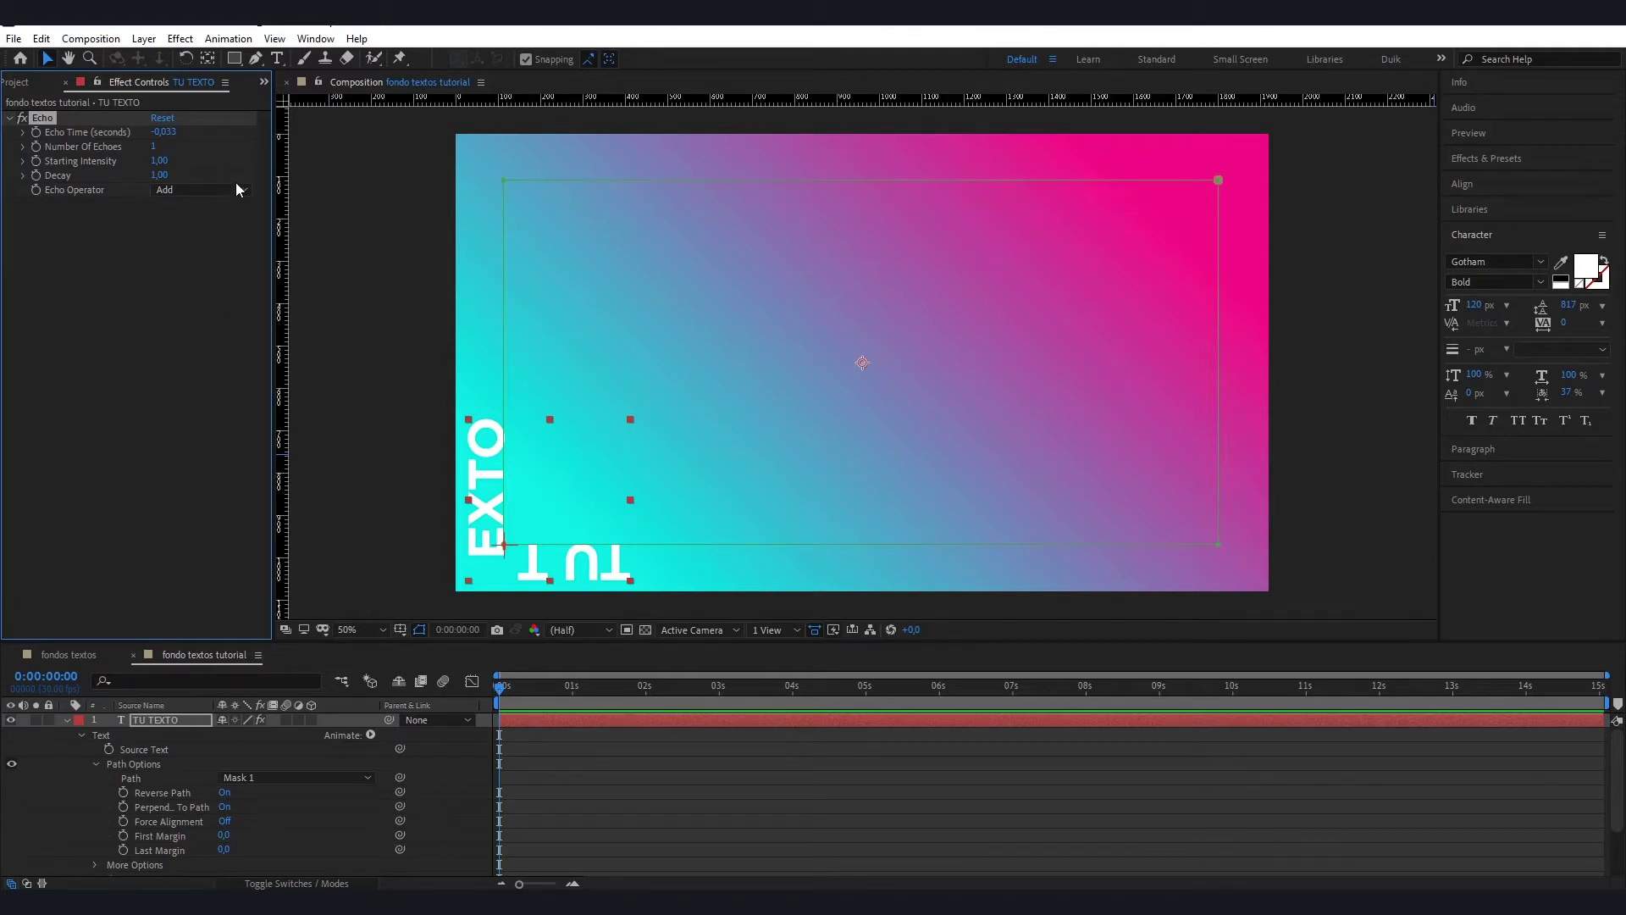
click(165, 134)
text(3)
text(,6)
key(Tab)
text(6)
key(Return)
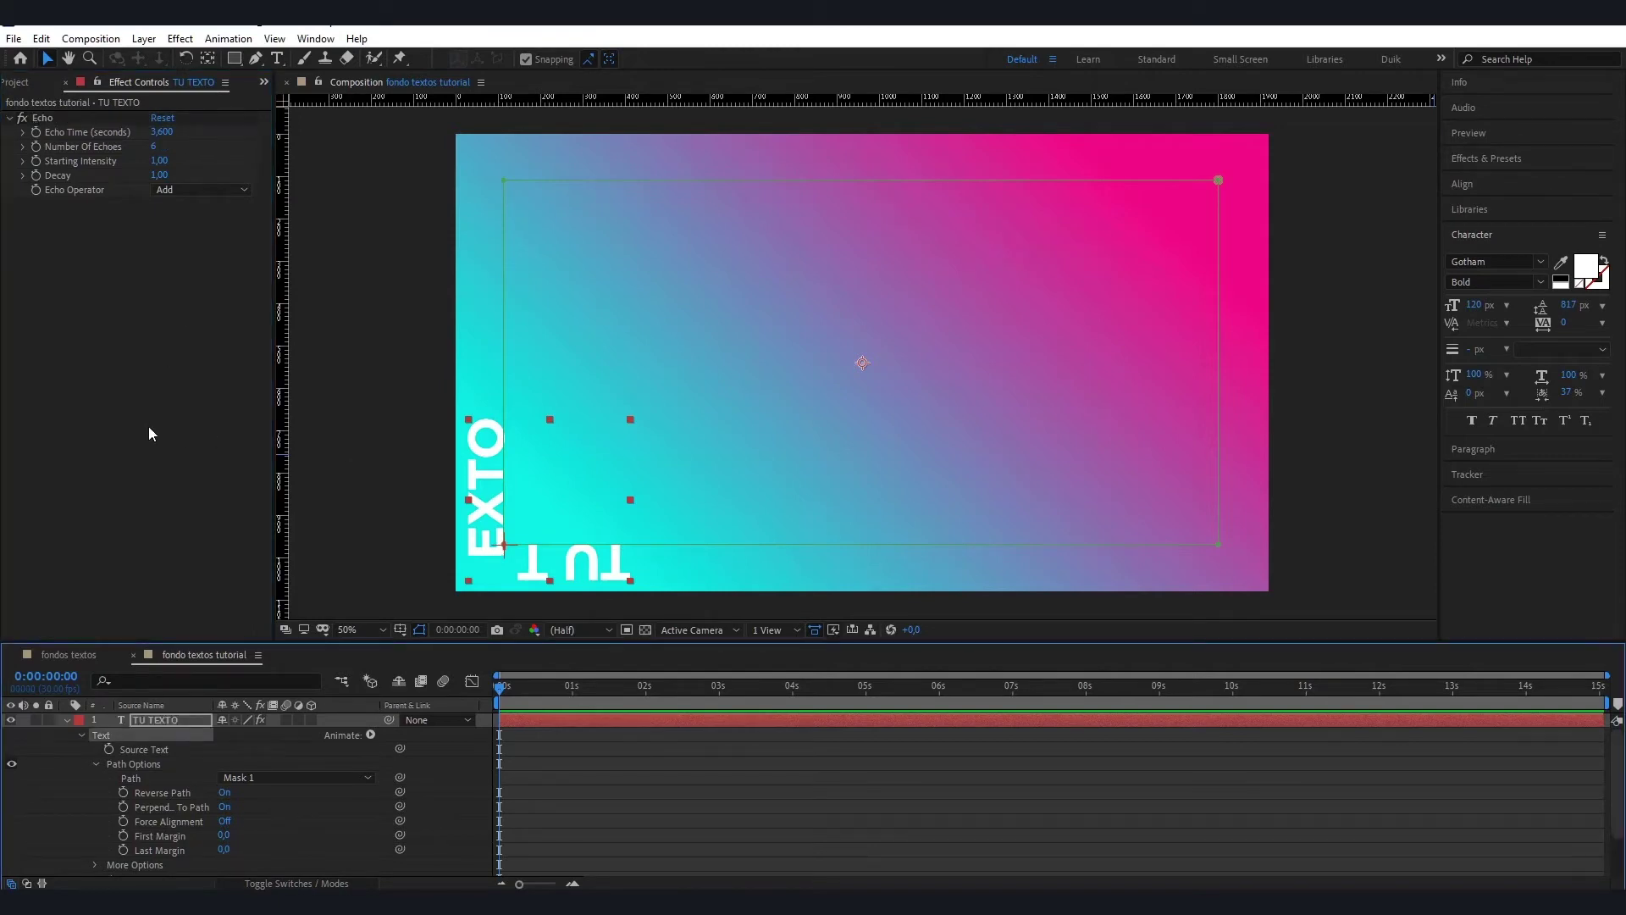
key(Return)
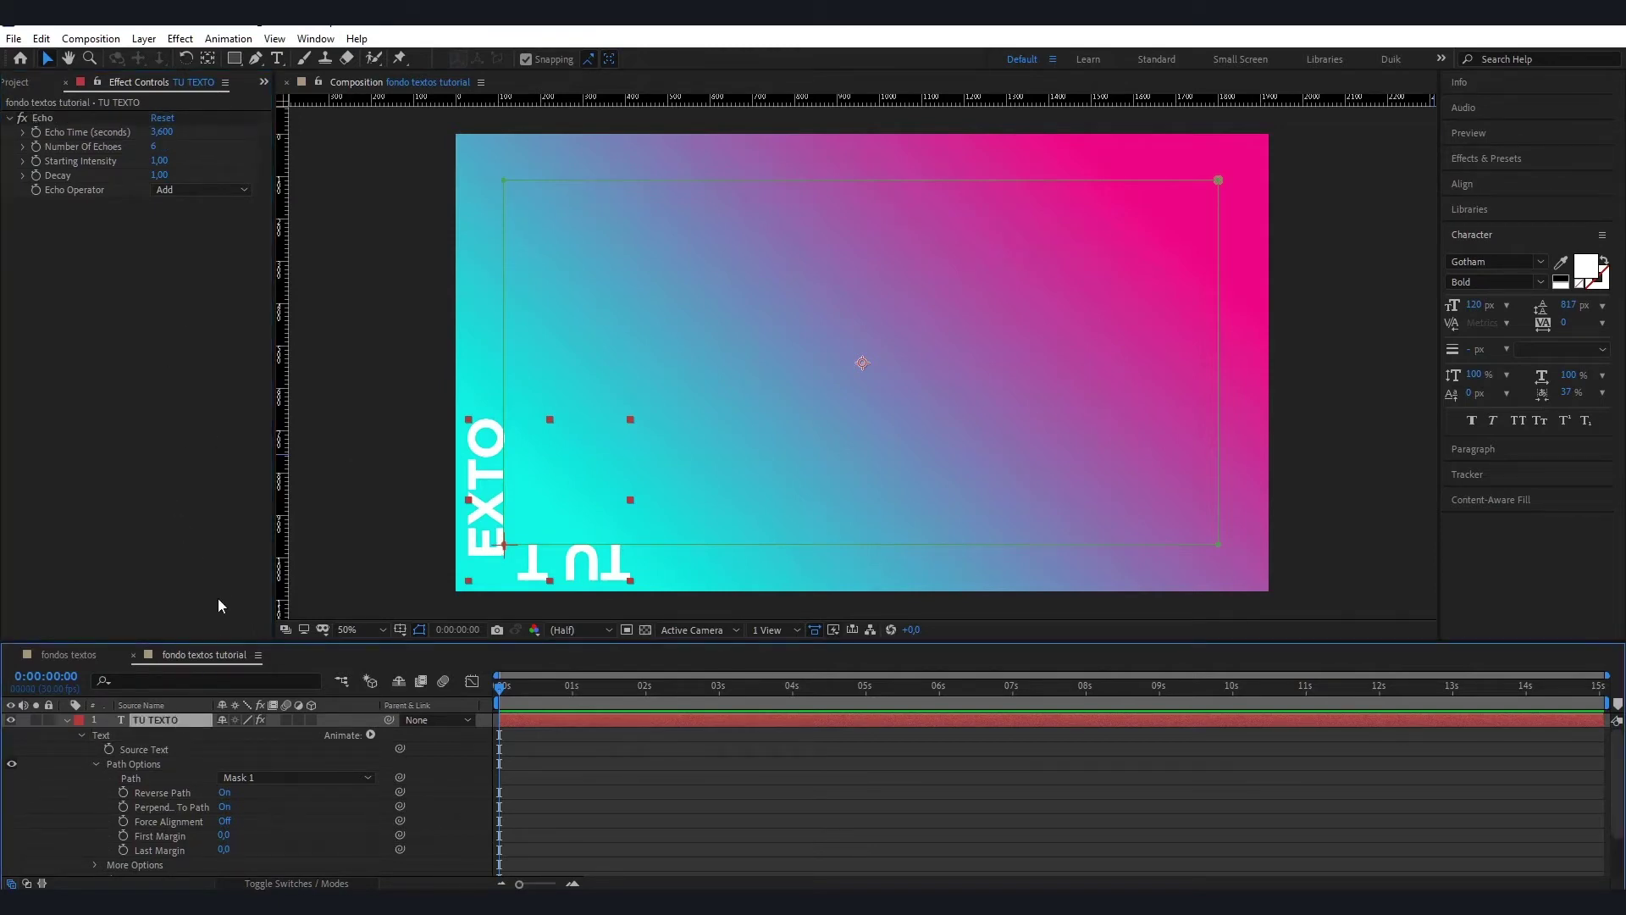
- Add the expression time*200 to First Margin, then scrub and preview the text circling the frame
click(134, 780)
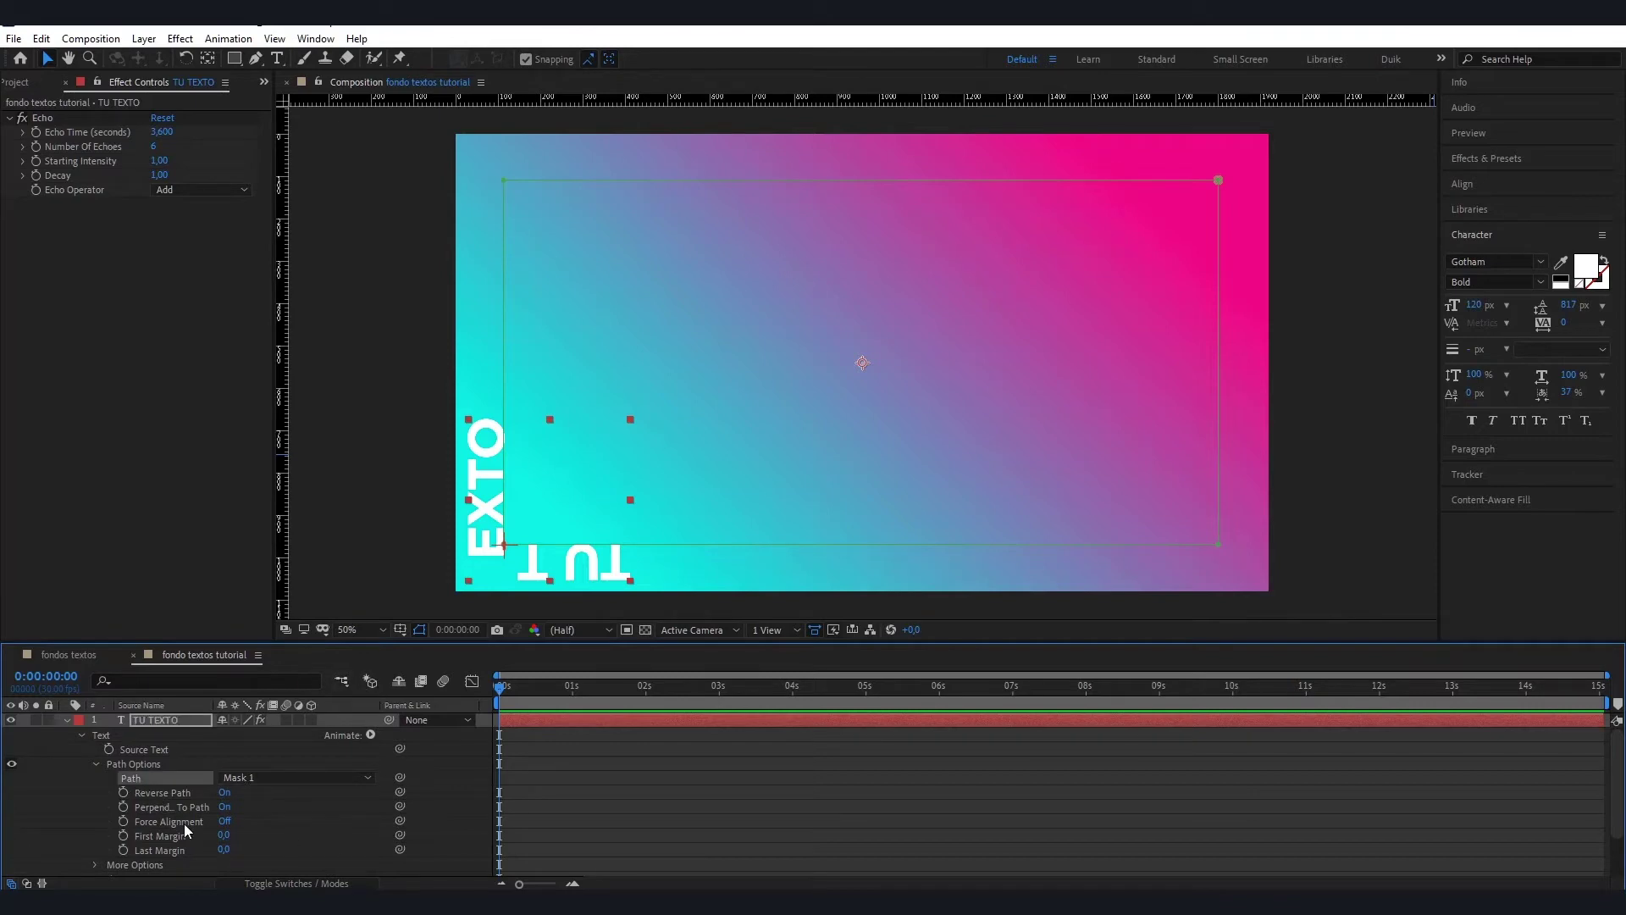
click(176, 837)
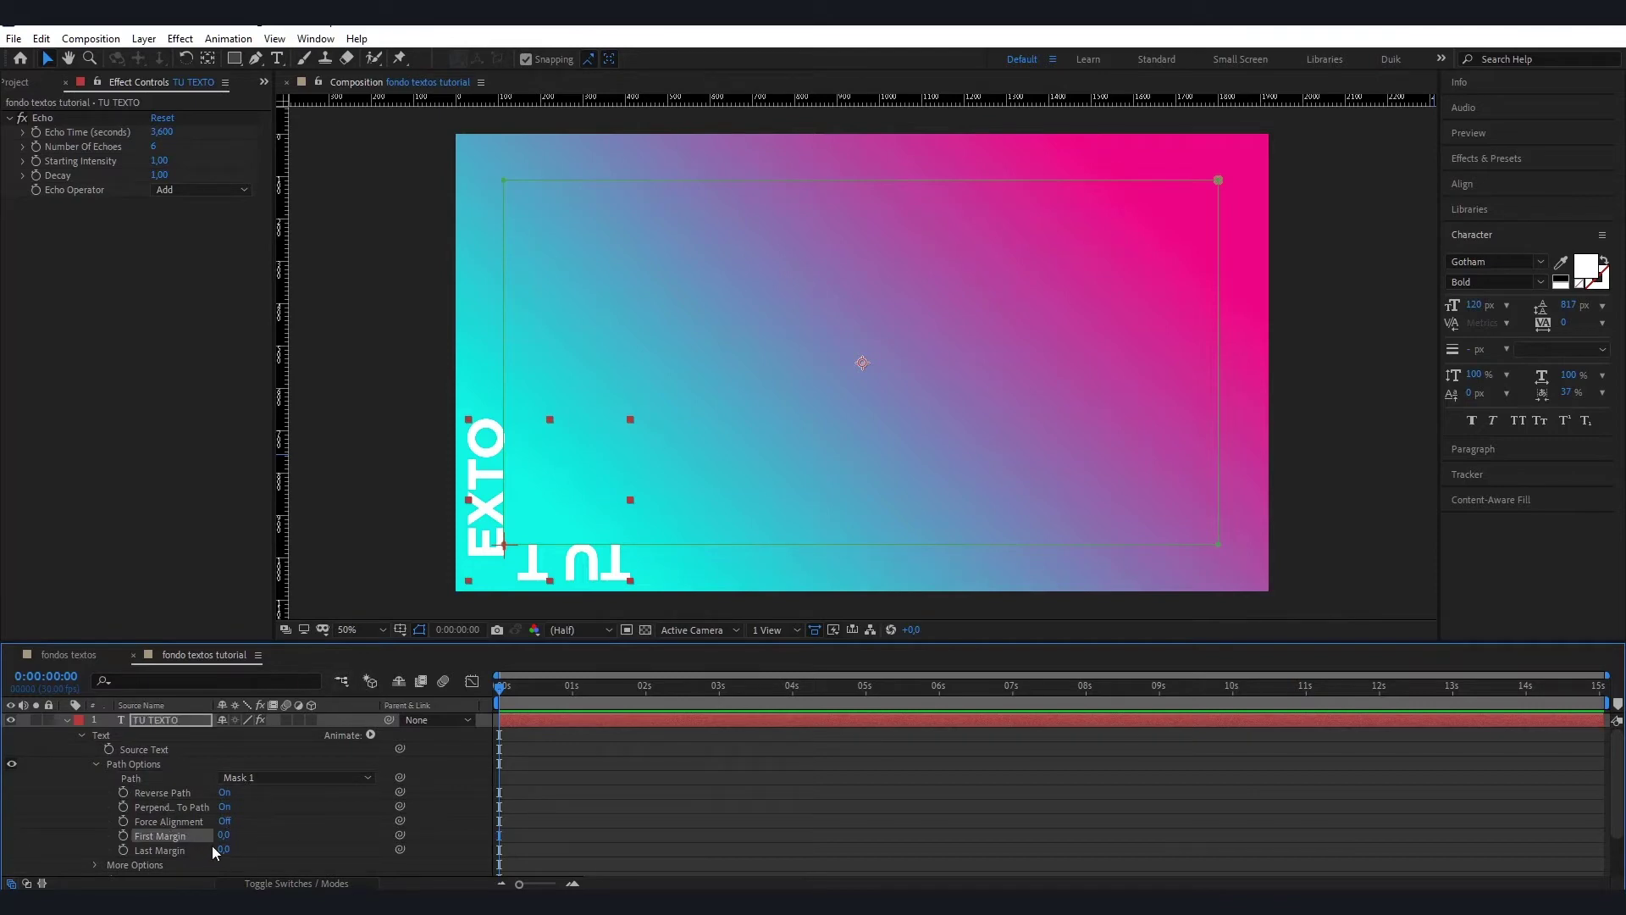
alt+click(123, 836)
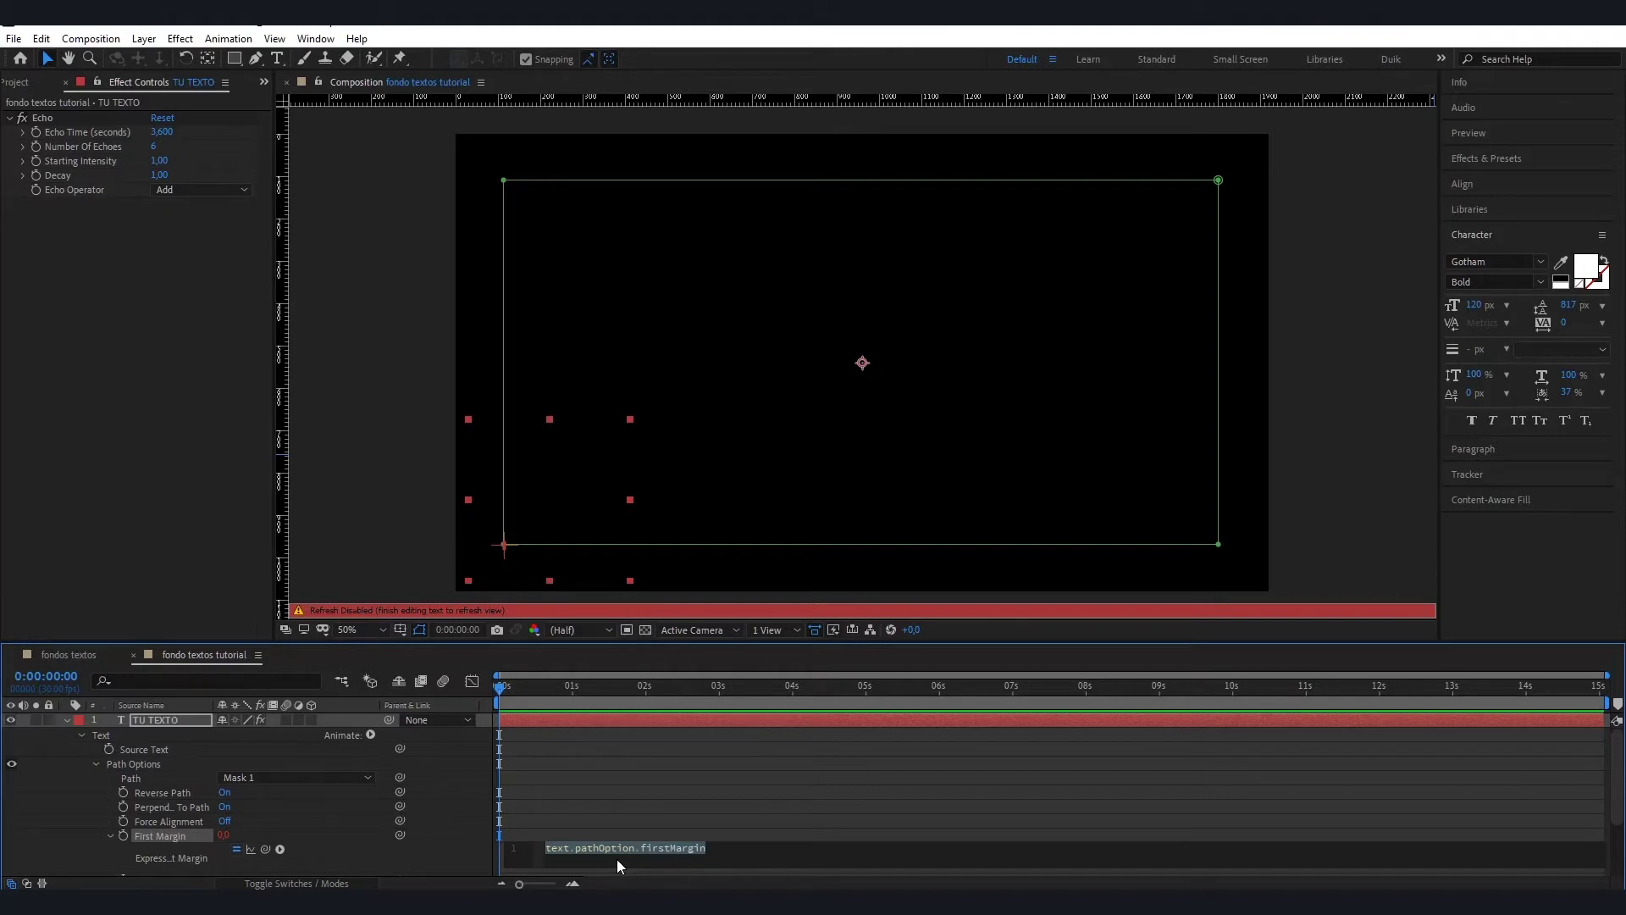
text(time)
text(*)
click(607, 800)
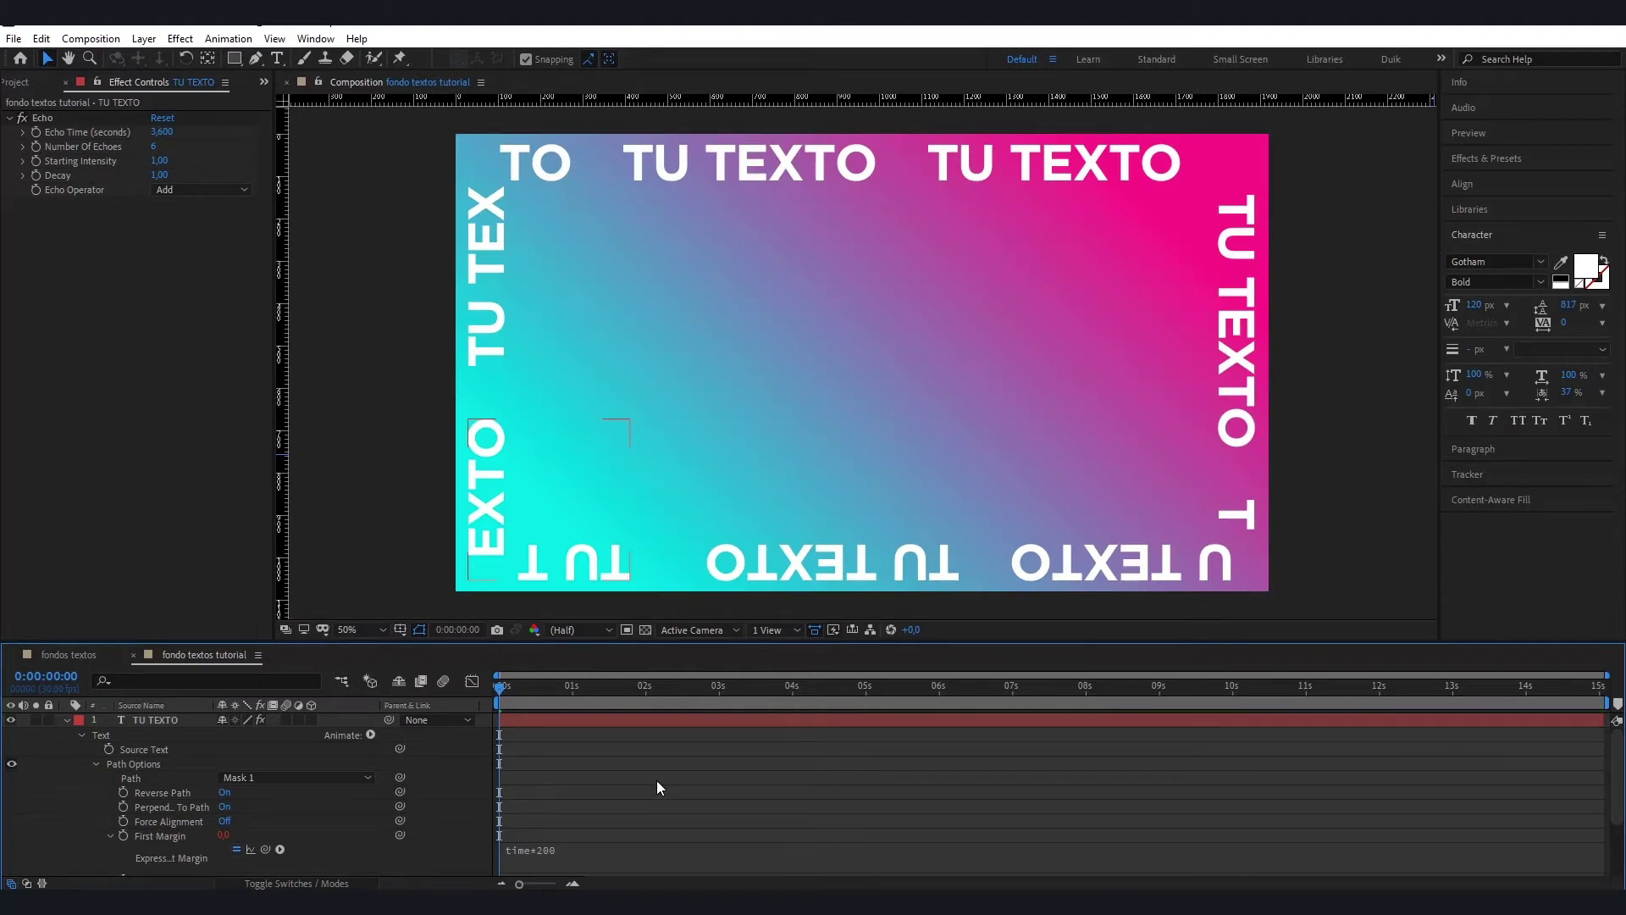
drag(541, 690, 767, 703)
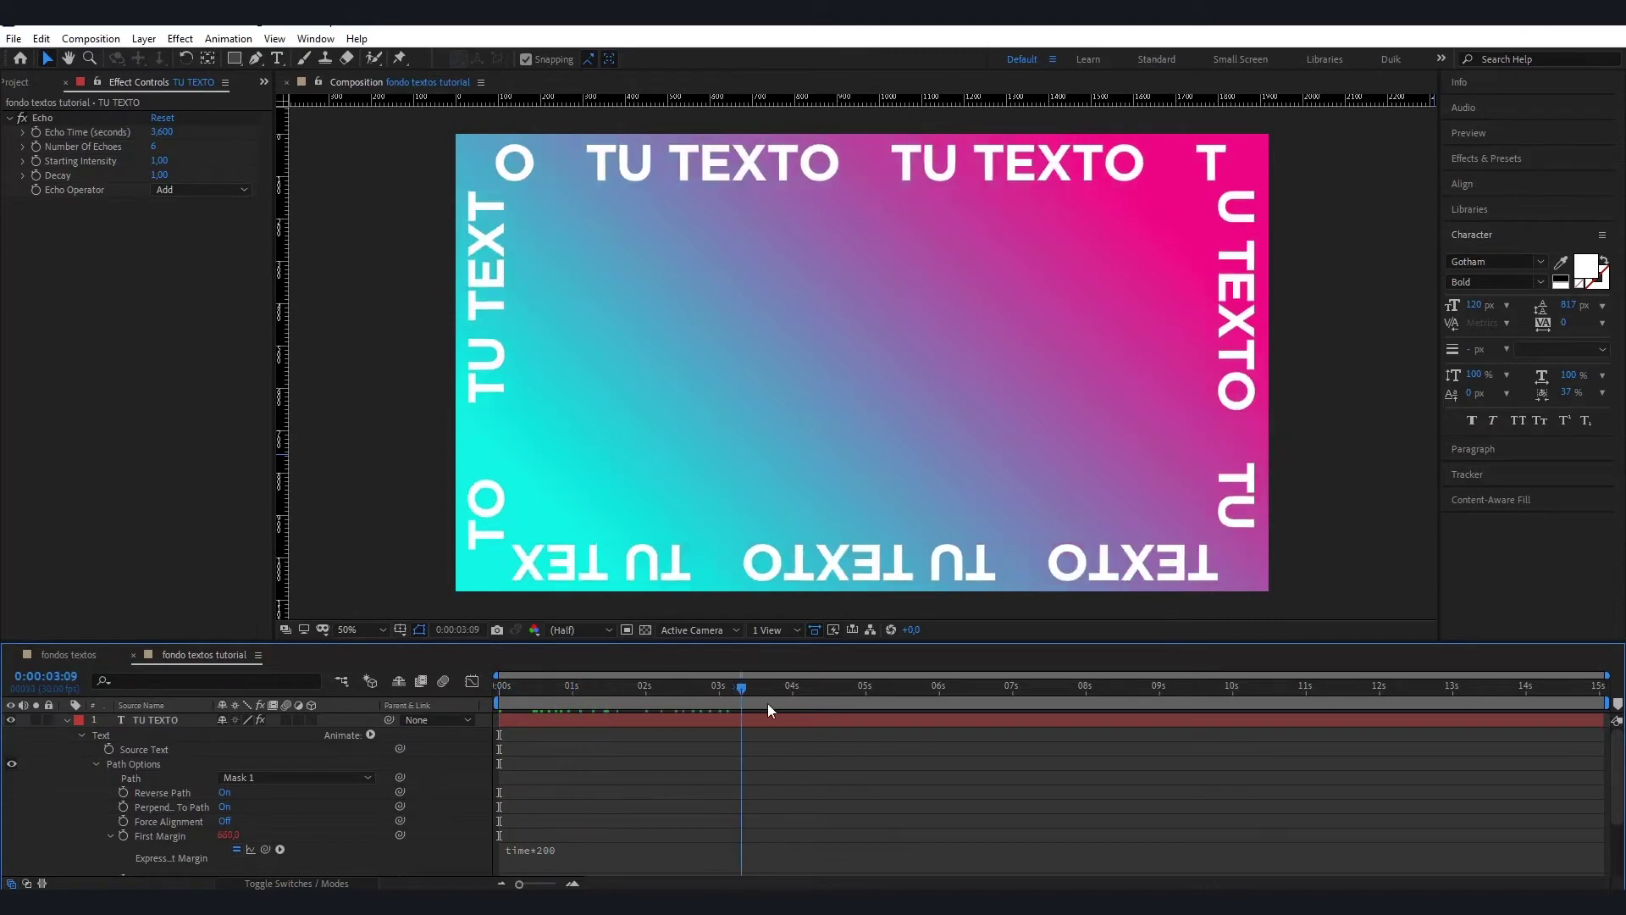
key(space)
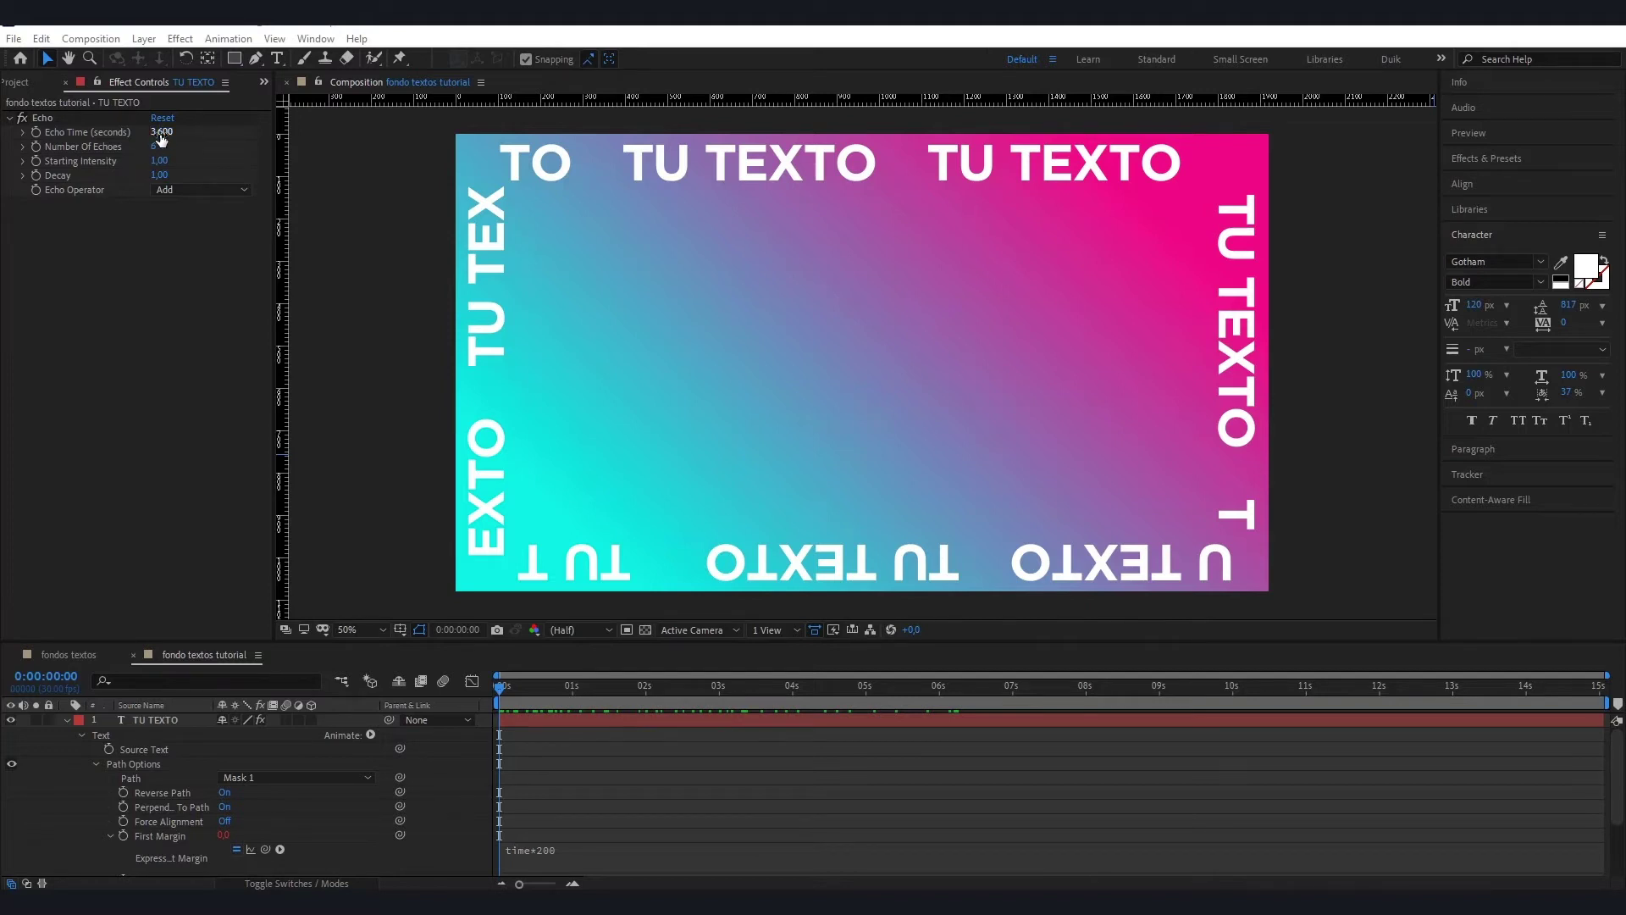
- Confirm Echo Time at 3.6 seconds, scrubbing it to compare trails, then collapse the layer
key(Return)
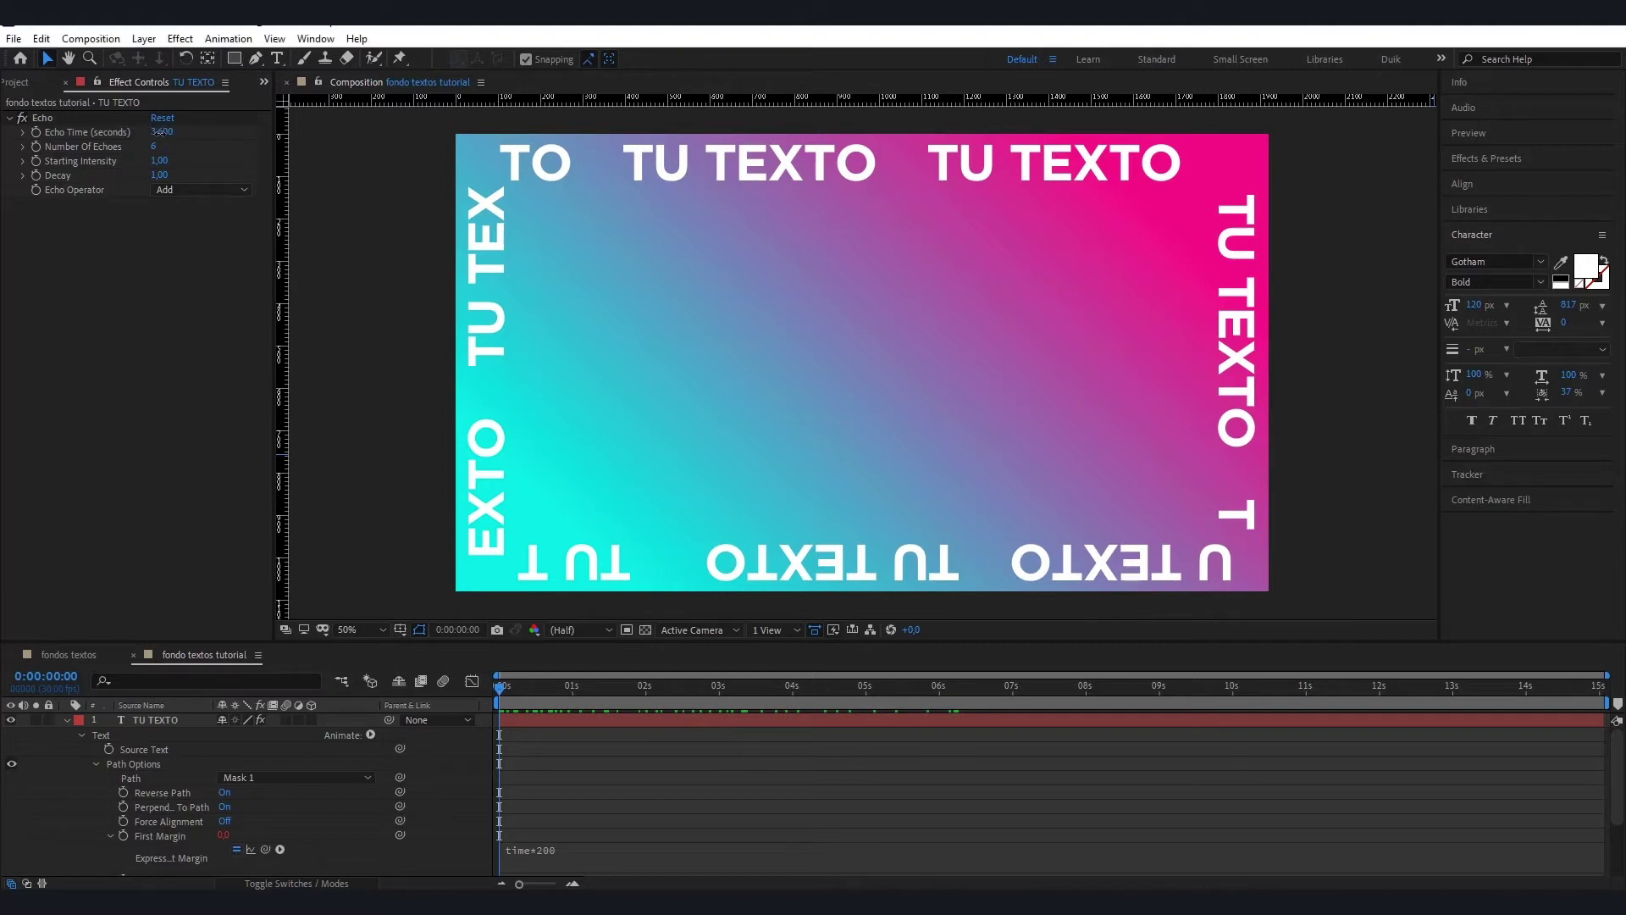
drag(158, 133, 149, 276)
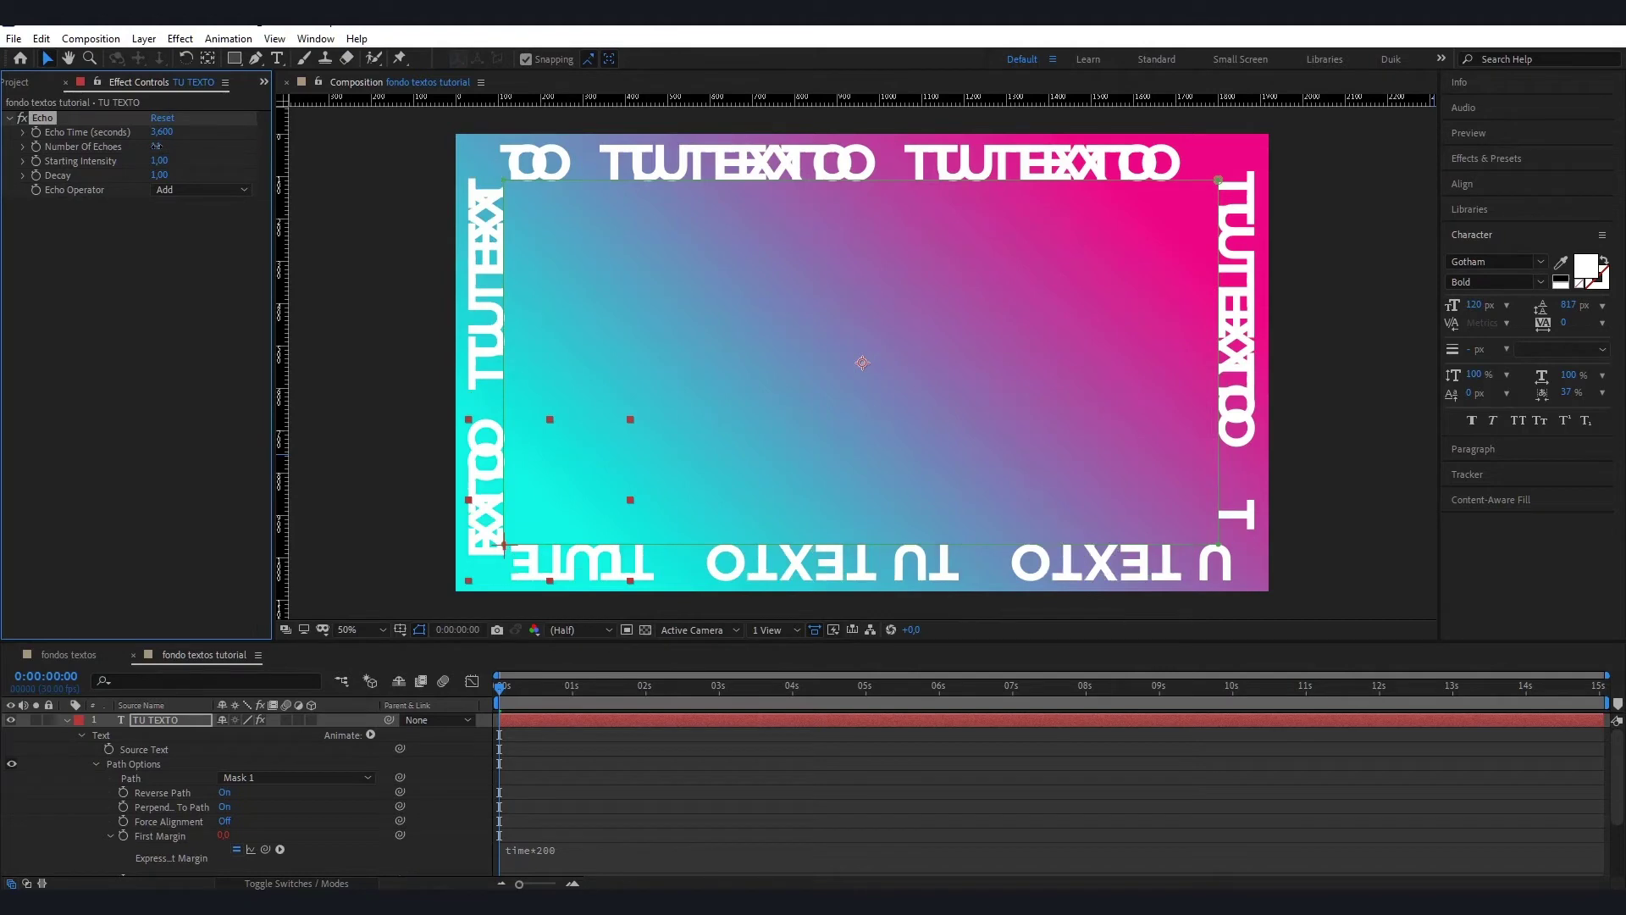
click(150, 275)
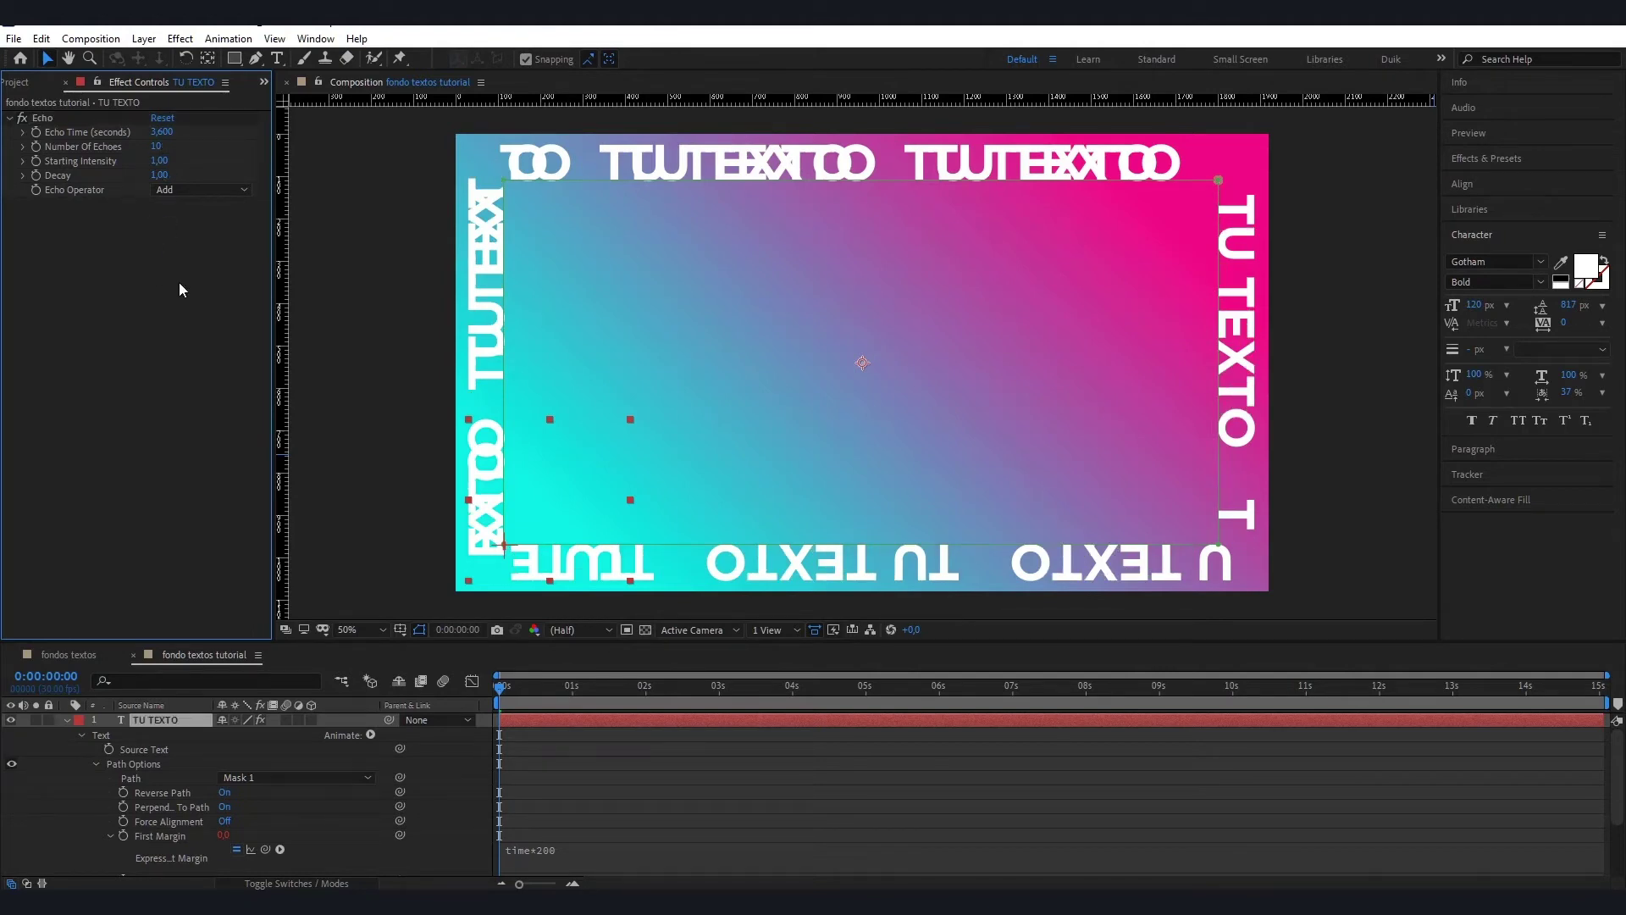
key(u)
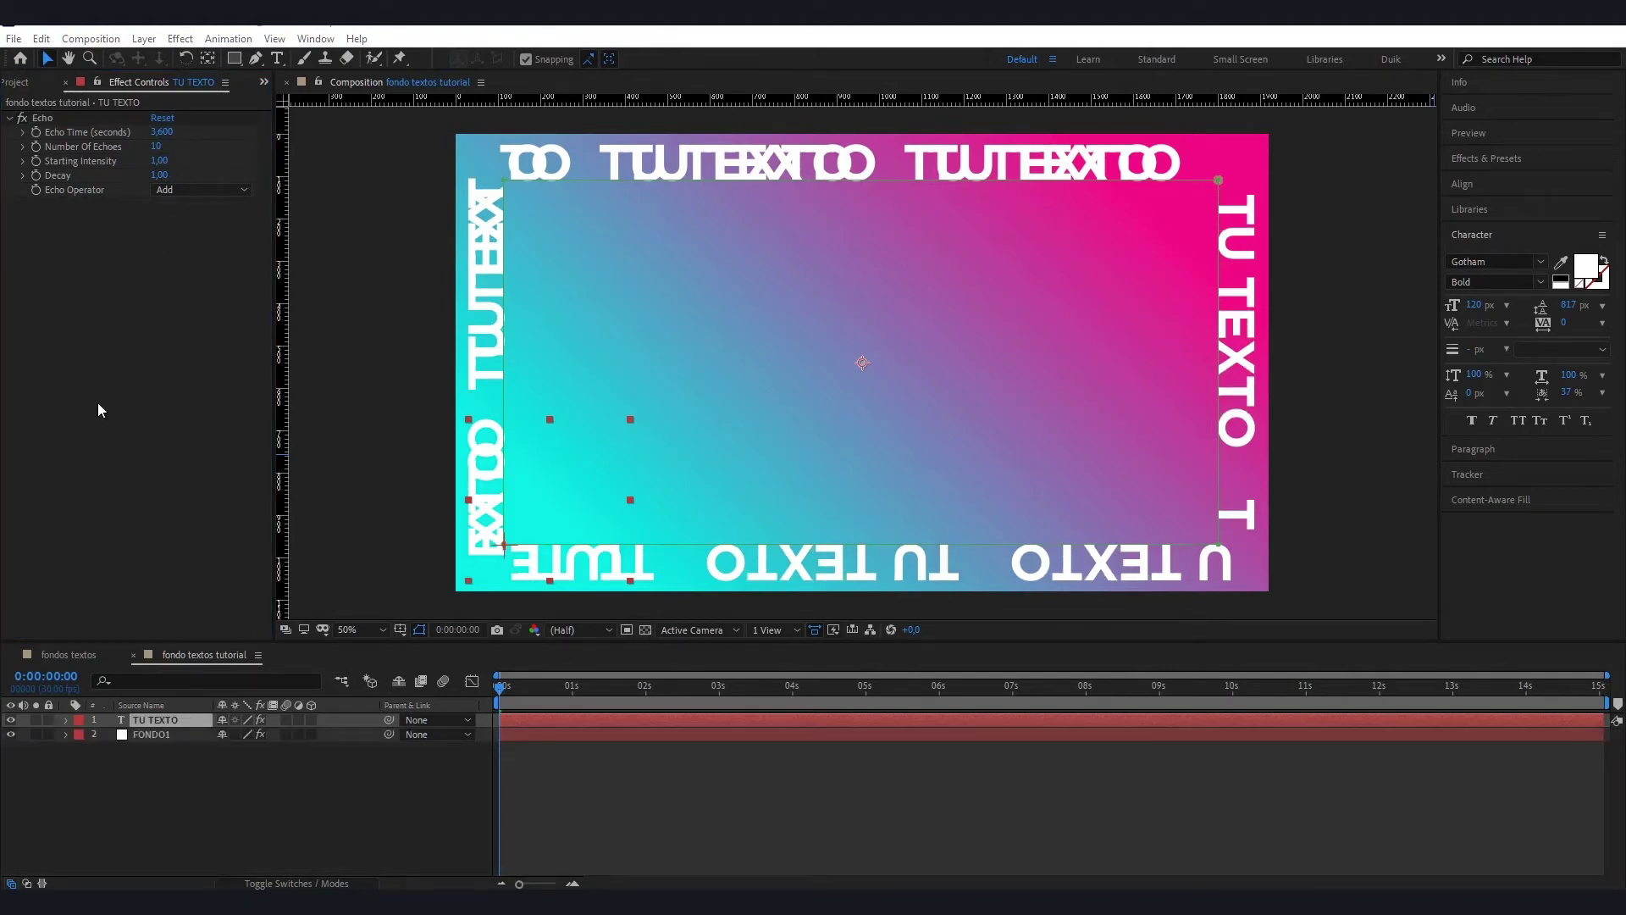
- Set Number Of Echoes back to 6 and place a vertical guide near the frame's left edge
click(157, 147)
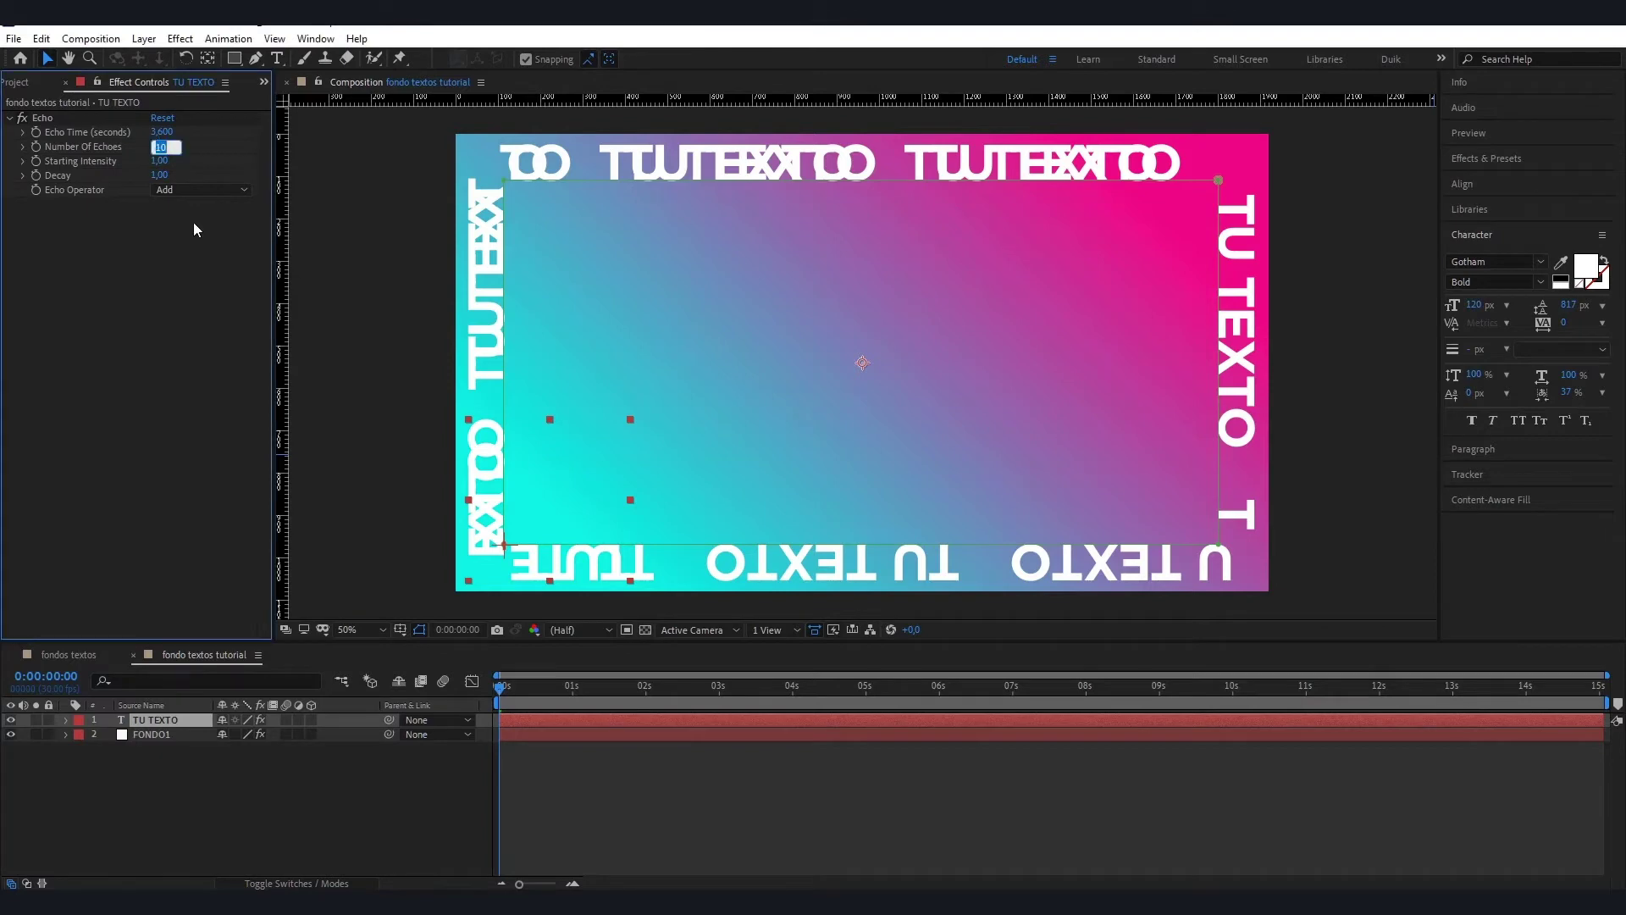
text(6)
key(Return)
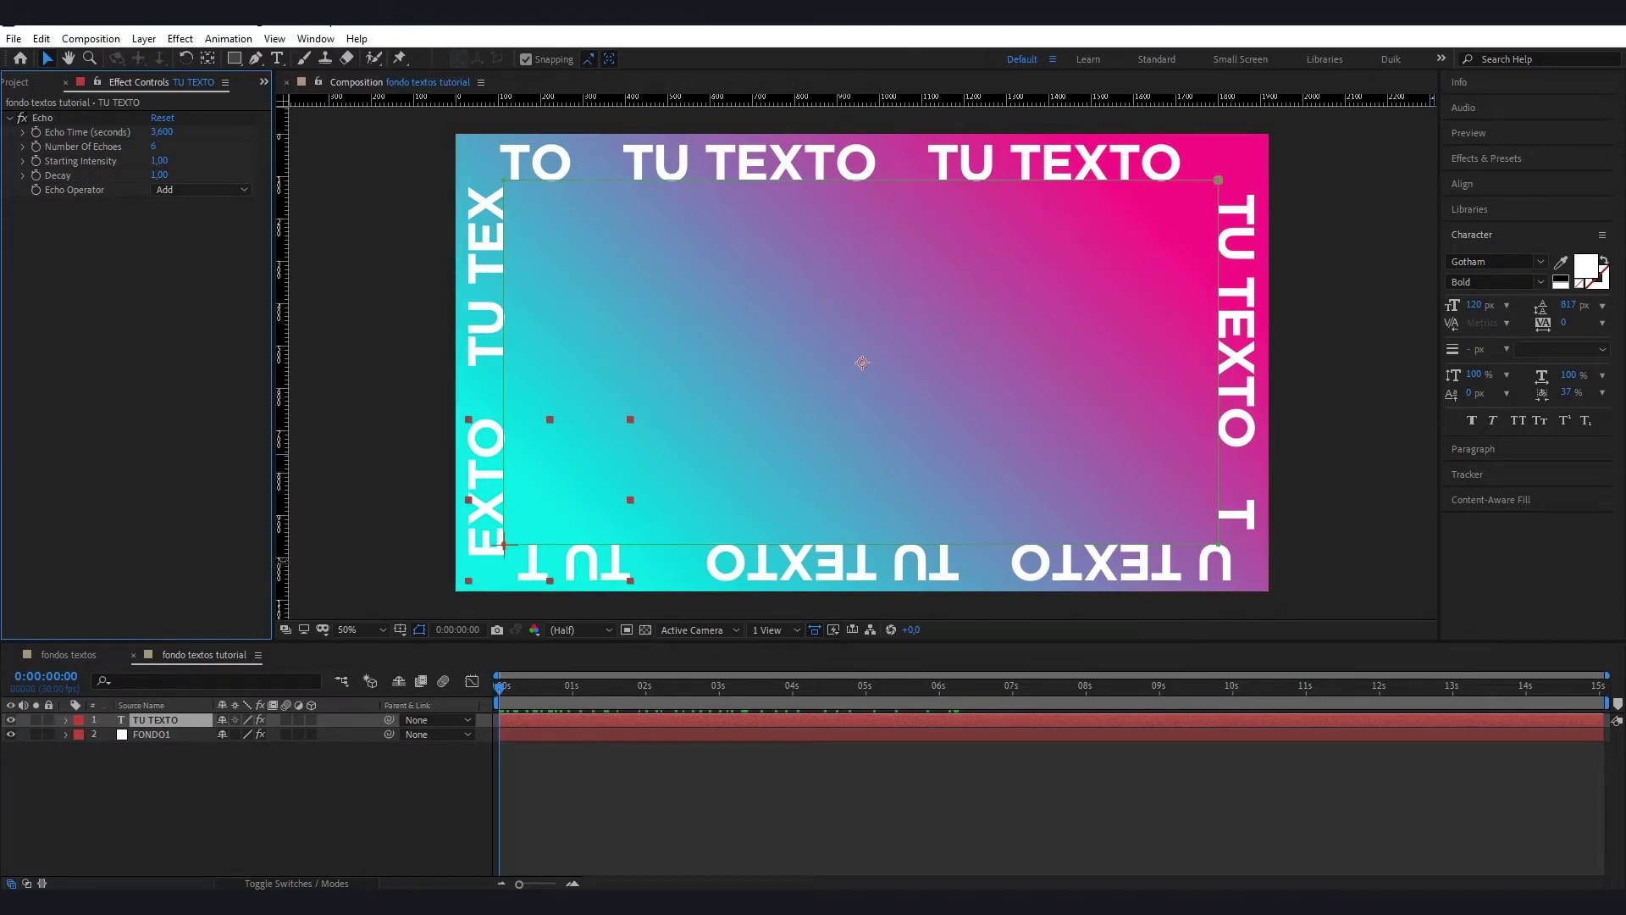
mouse_move(282, 564)
mouse_down()
mouse_move(414, 570)
mouse_move(480, 610)
mouse_move(516, 591)
mouse_up()
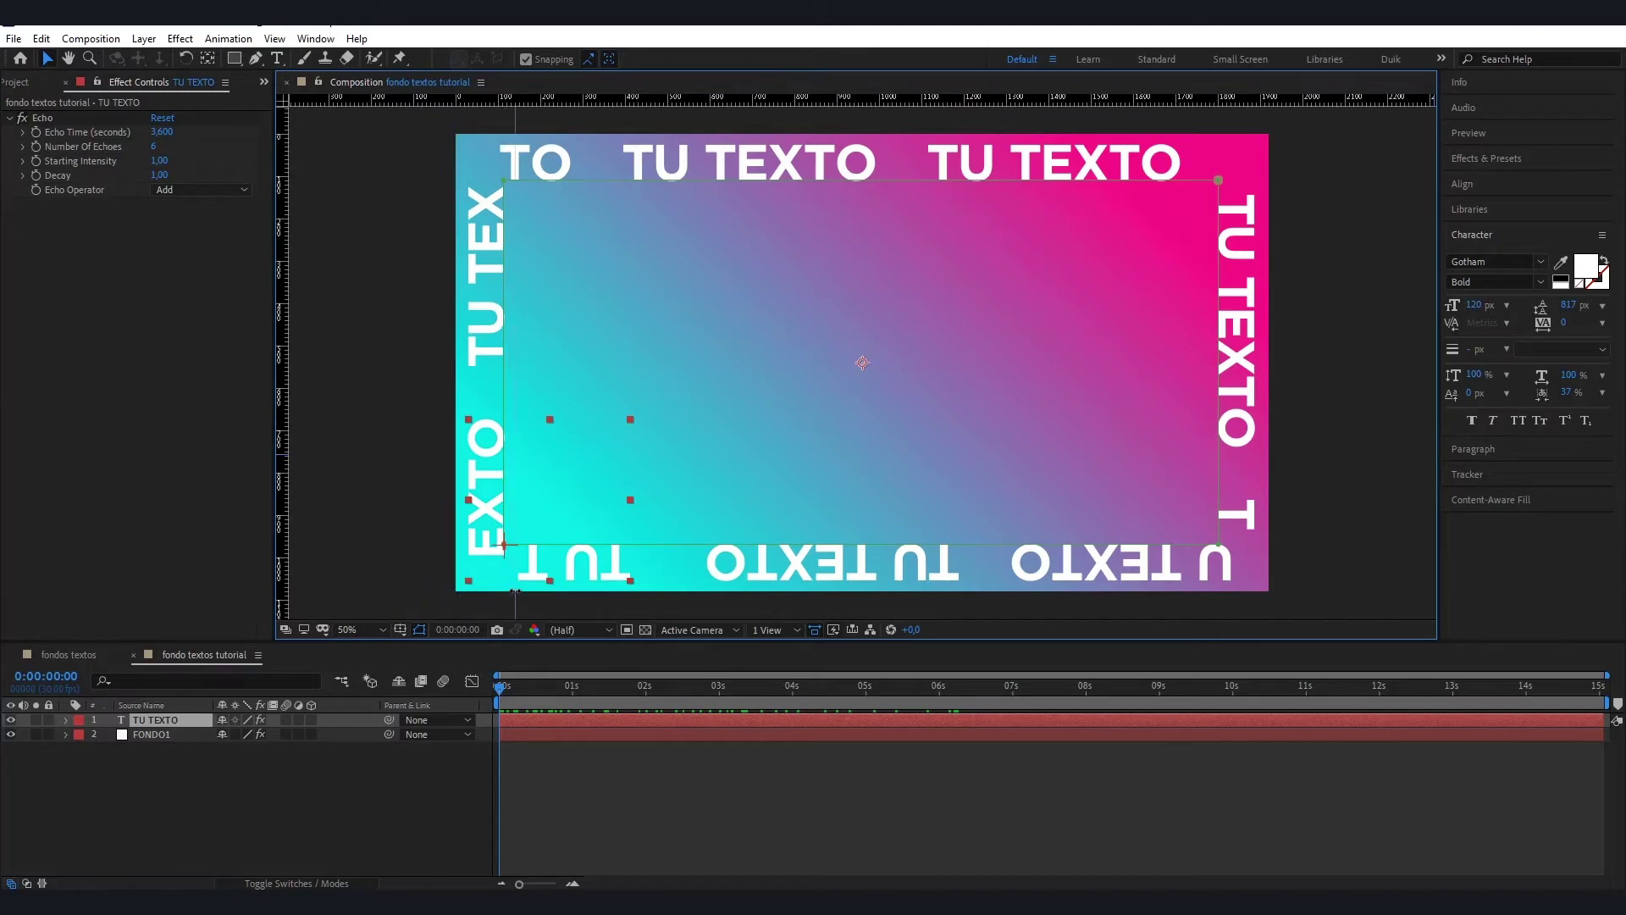
mouse_move(502, 688)
mouse_down()
mouse_move(824, 715)
mouse_move(981, 691)
mouse_move(1052, 699)
mouse_up()
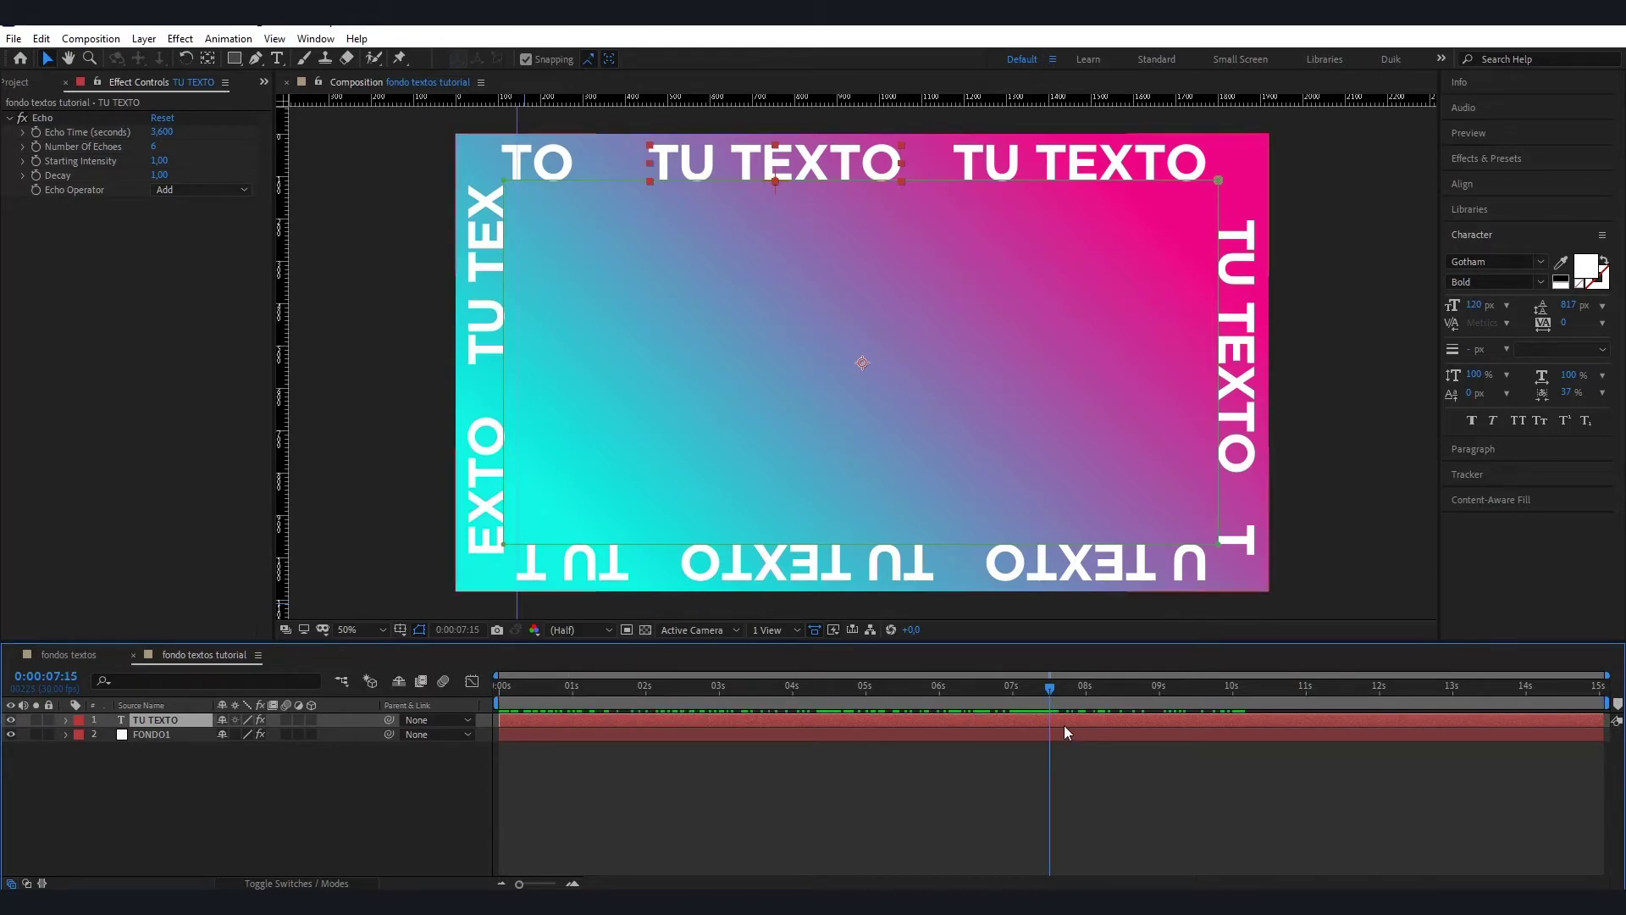
- End the work area at 7:15 and preview the circling text from 7:05
key(n)
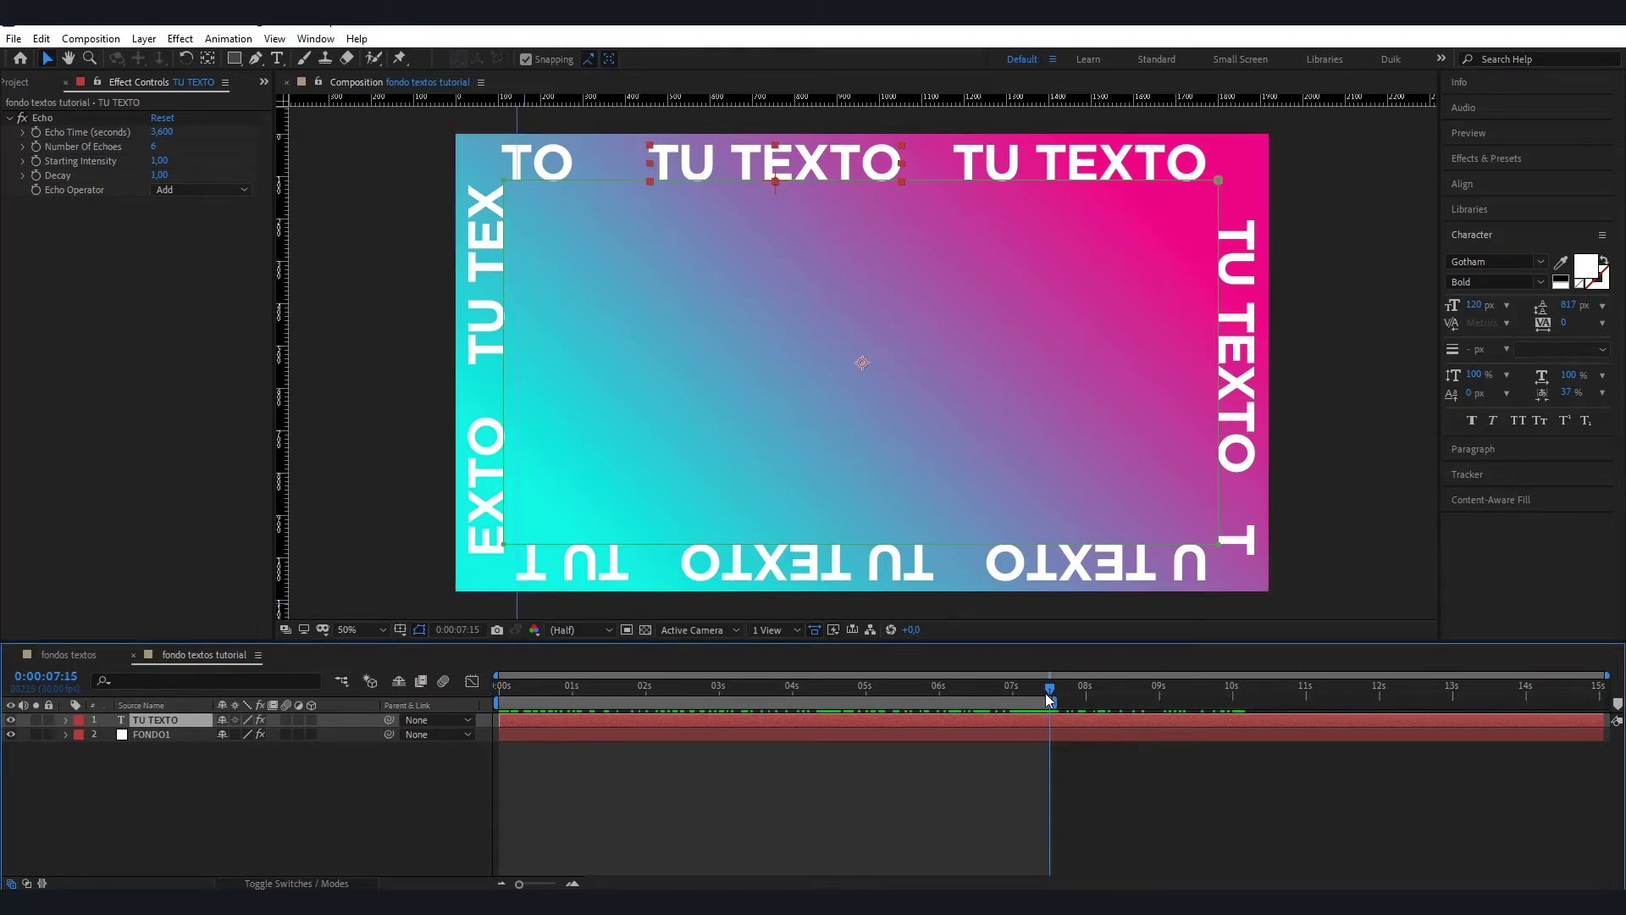
click(1025, 683)
key(space)
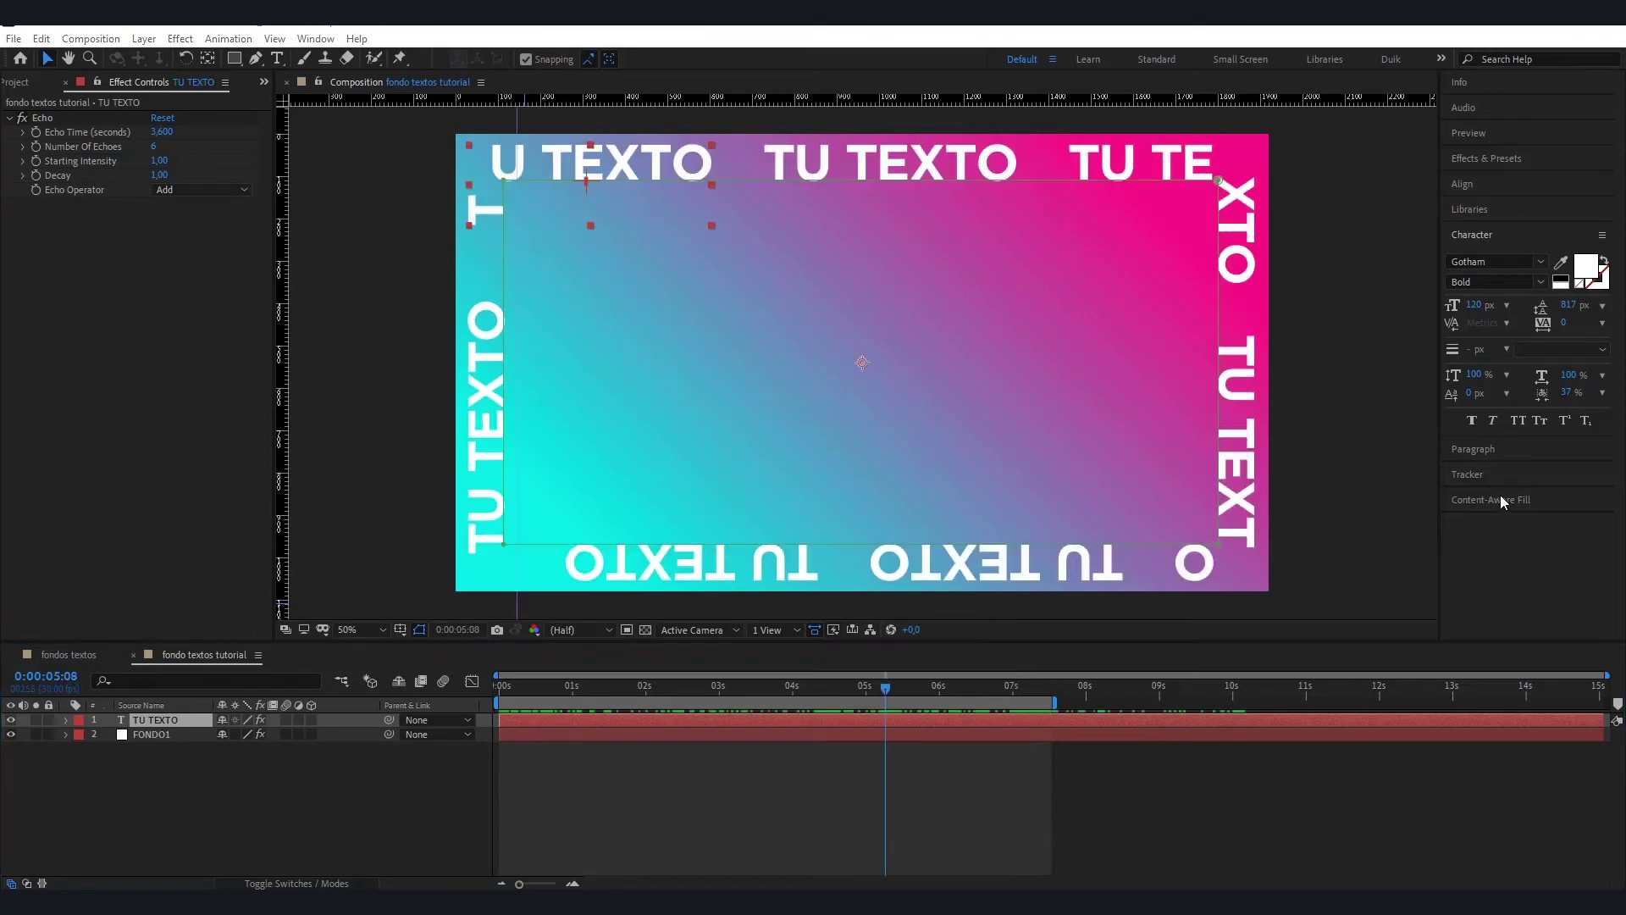
- Copy FONDO1's Gradient Ramp onto the TU TEXTO layer and swap its colours
click(154, 735)
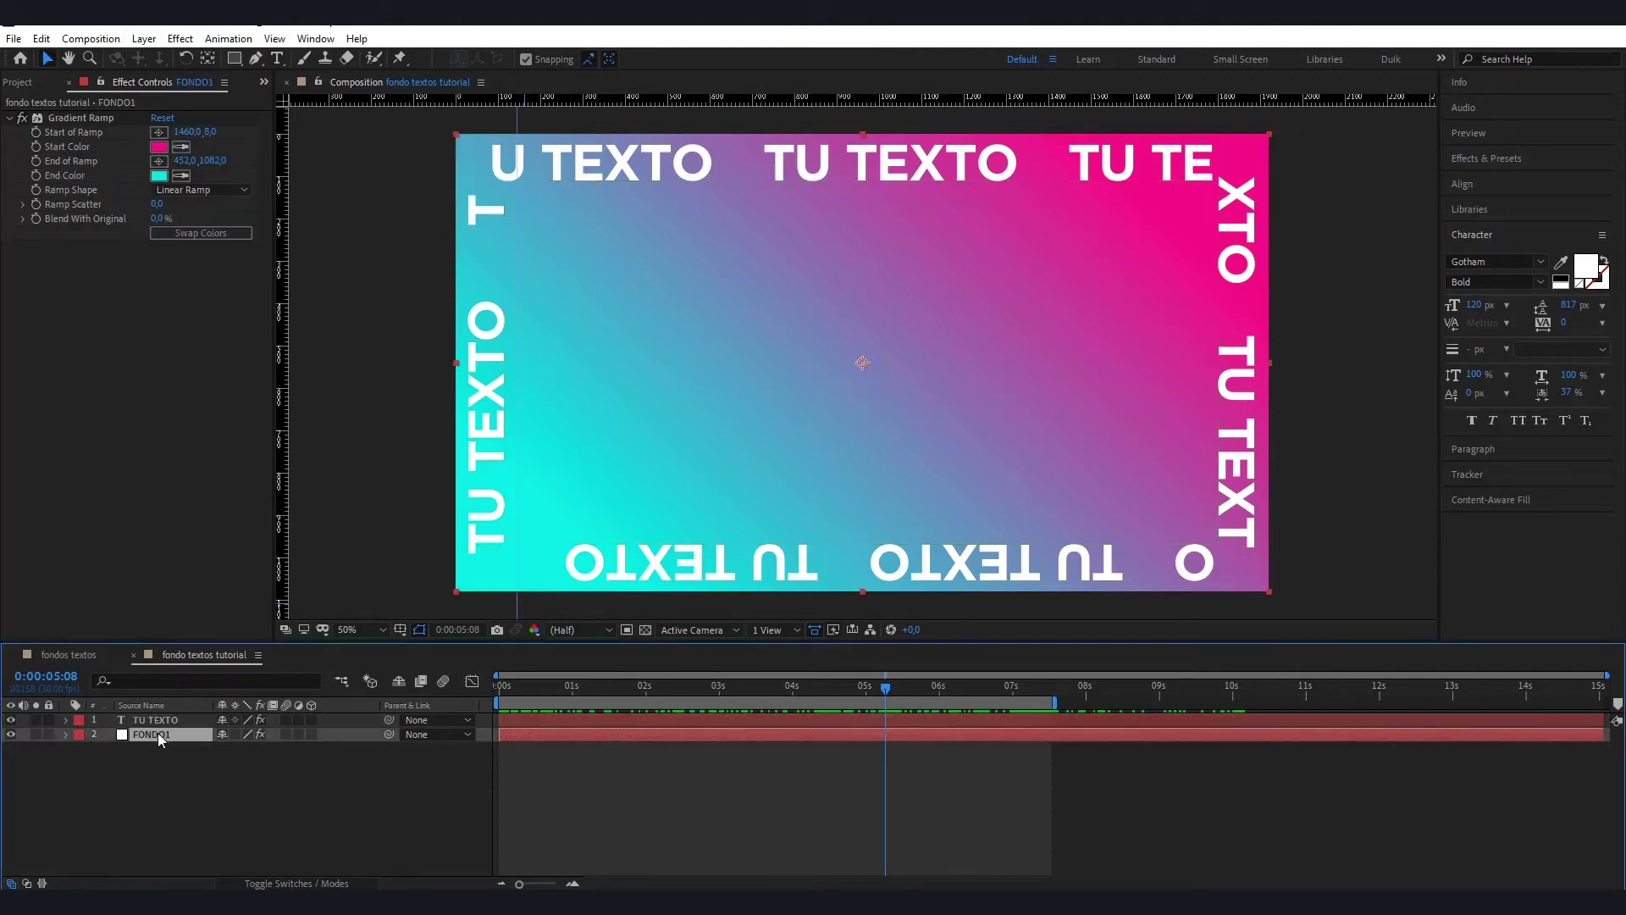
click(56, 119)
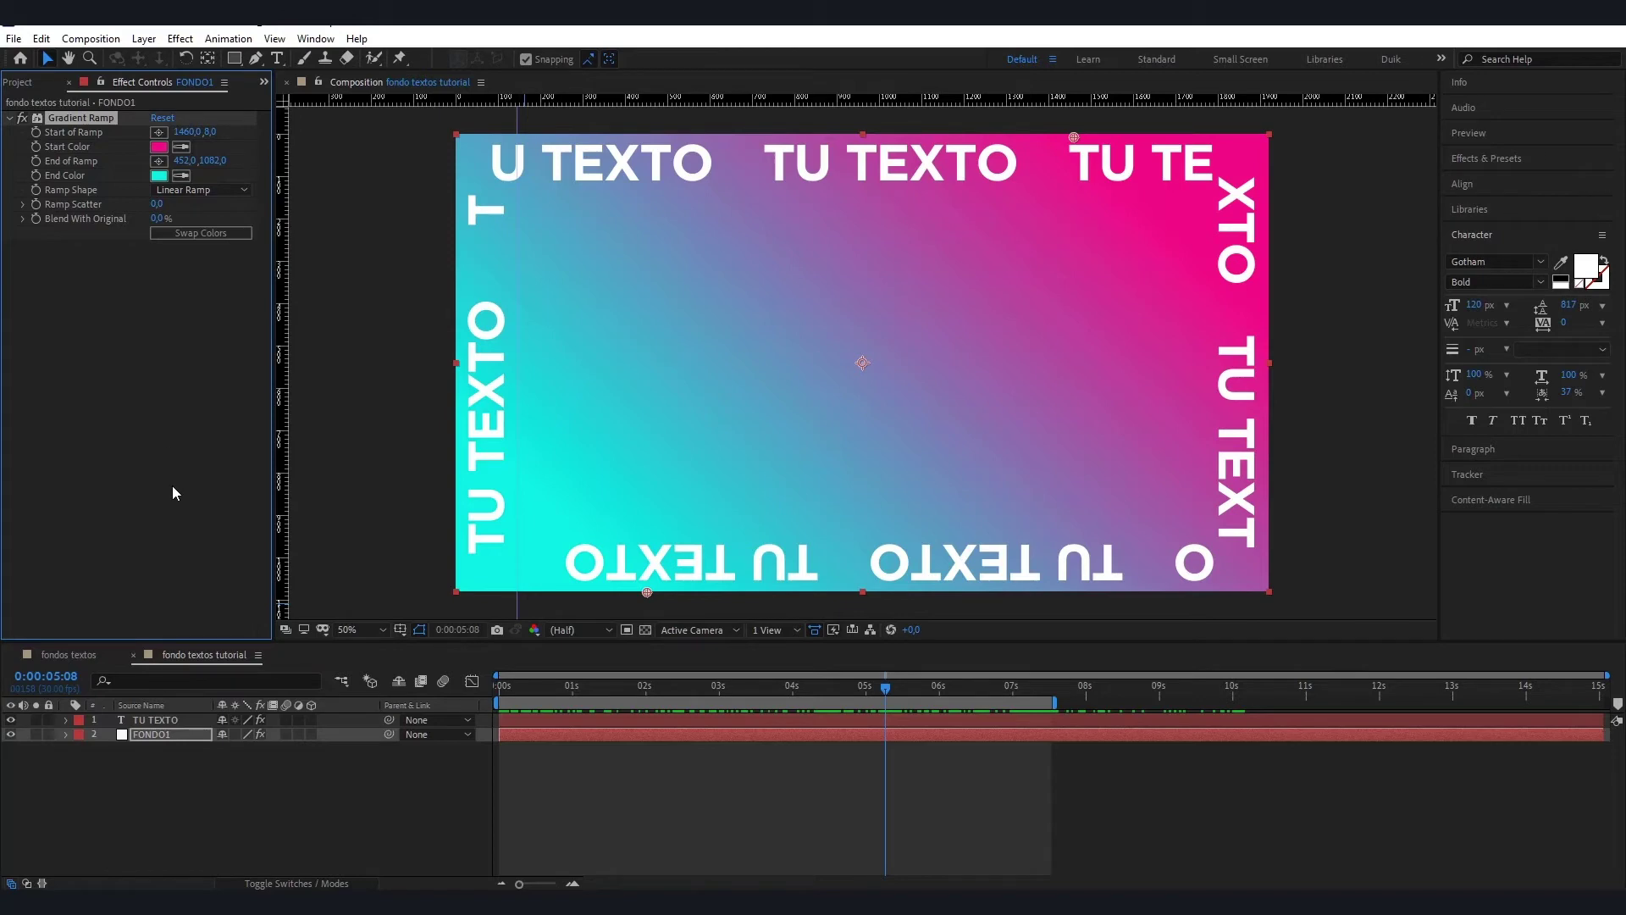
click(169, 720)
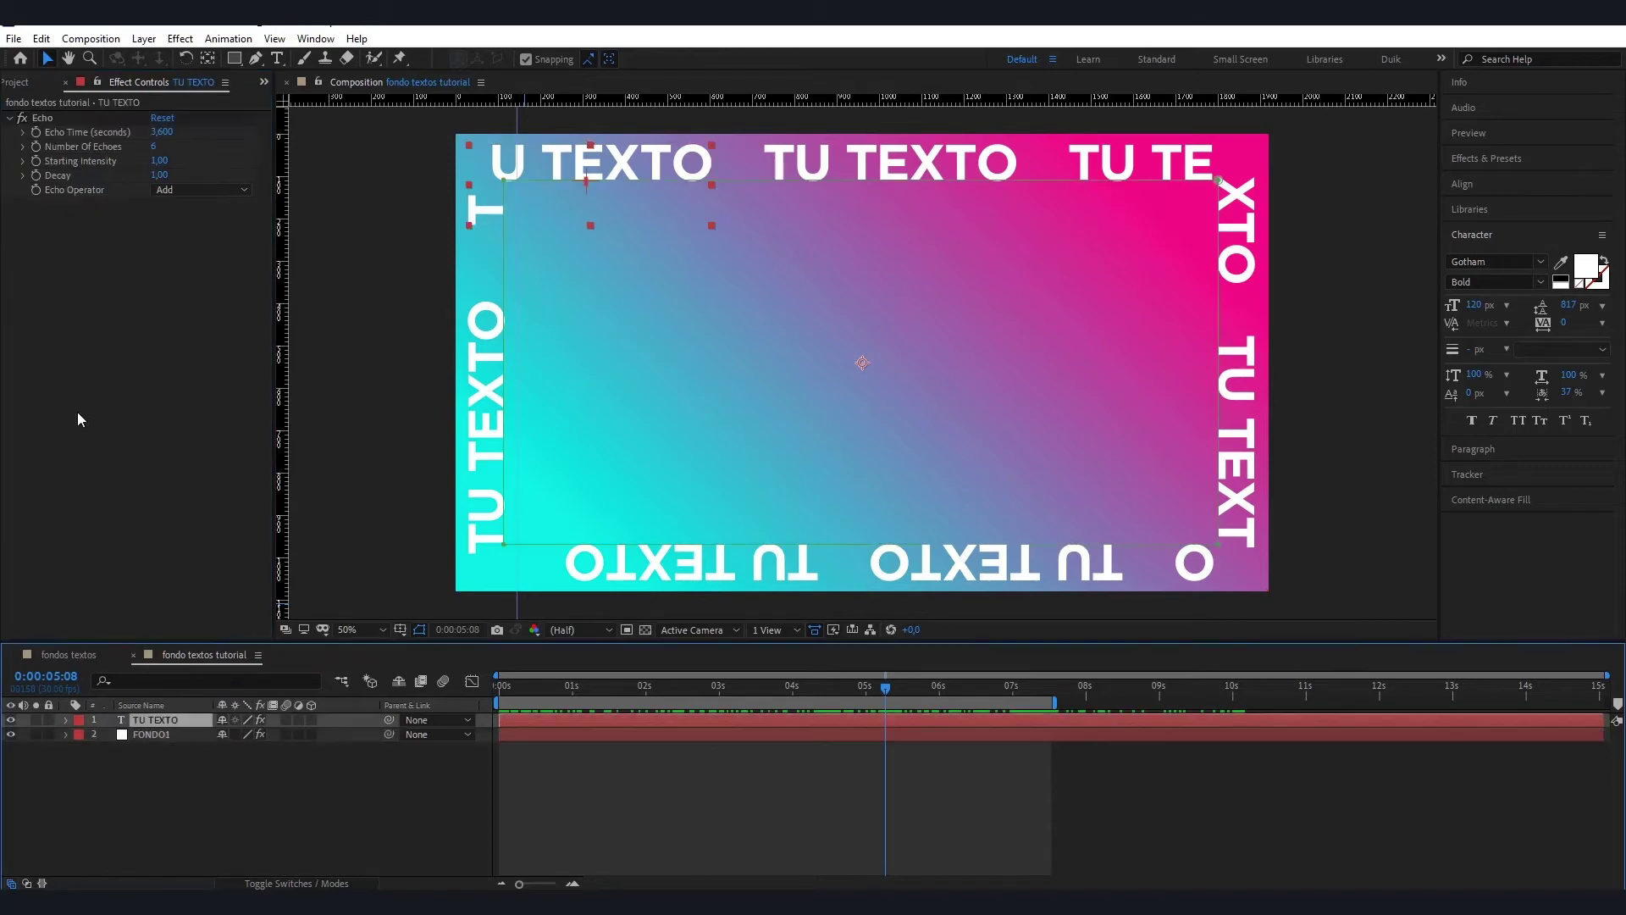
key(ctrl+v)
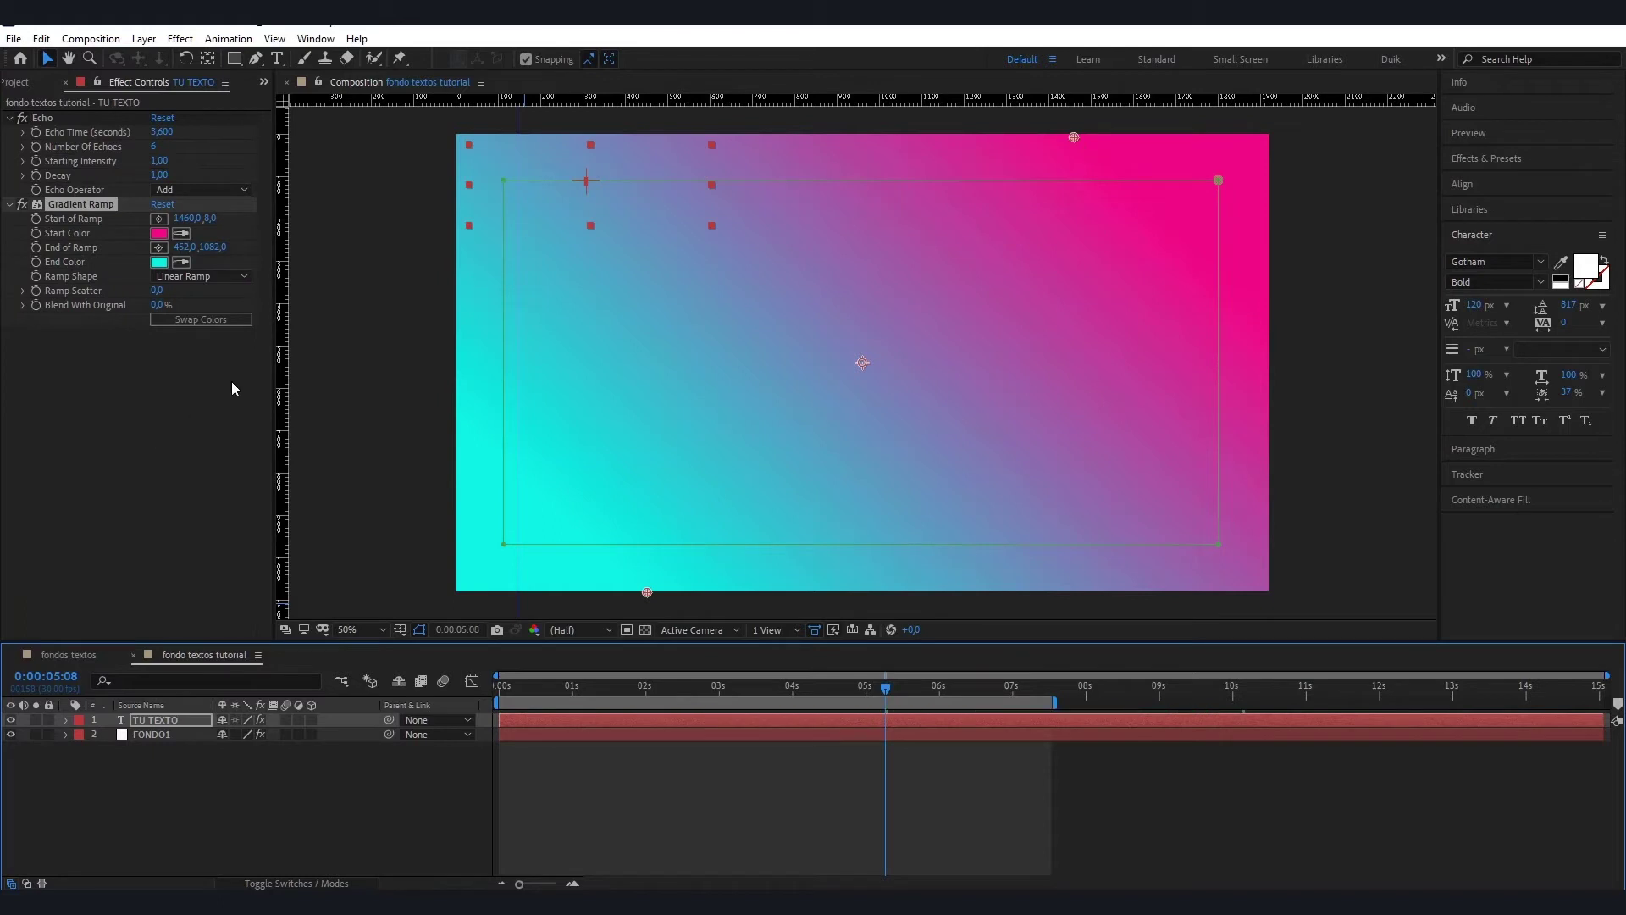
click(197, 321)
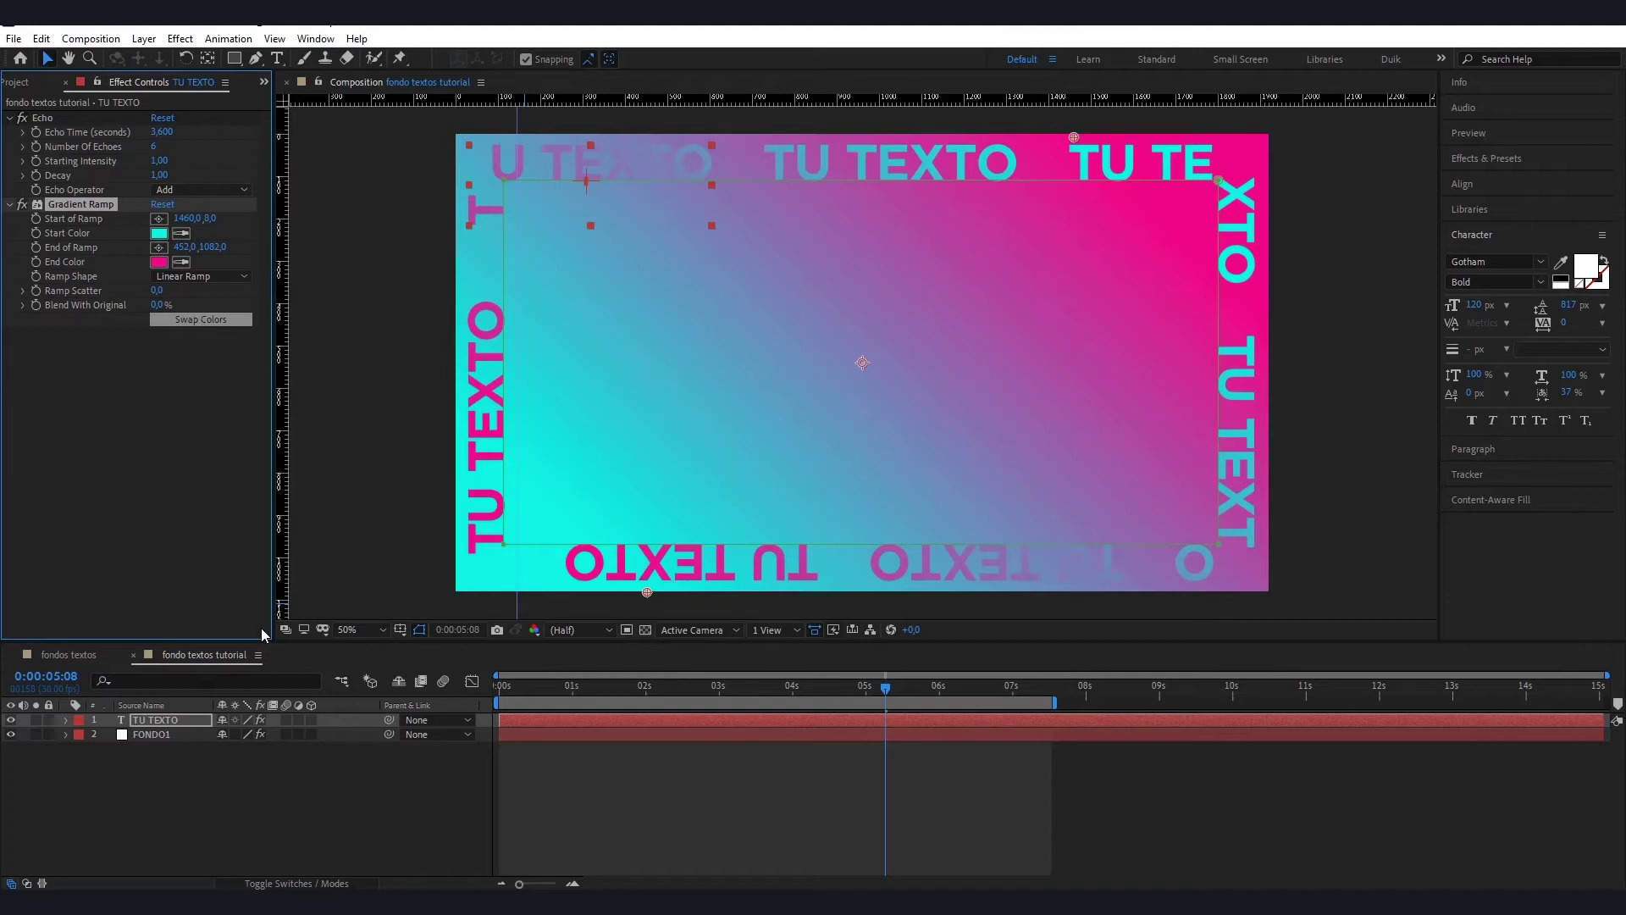
click(149, 735)
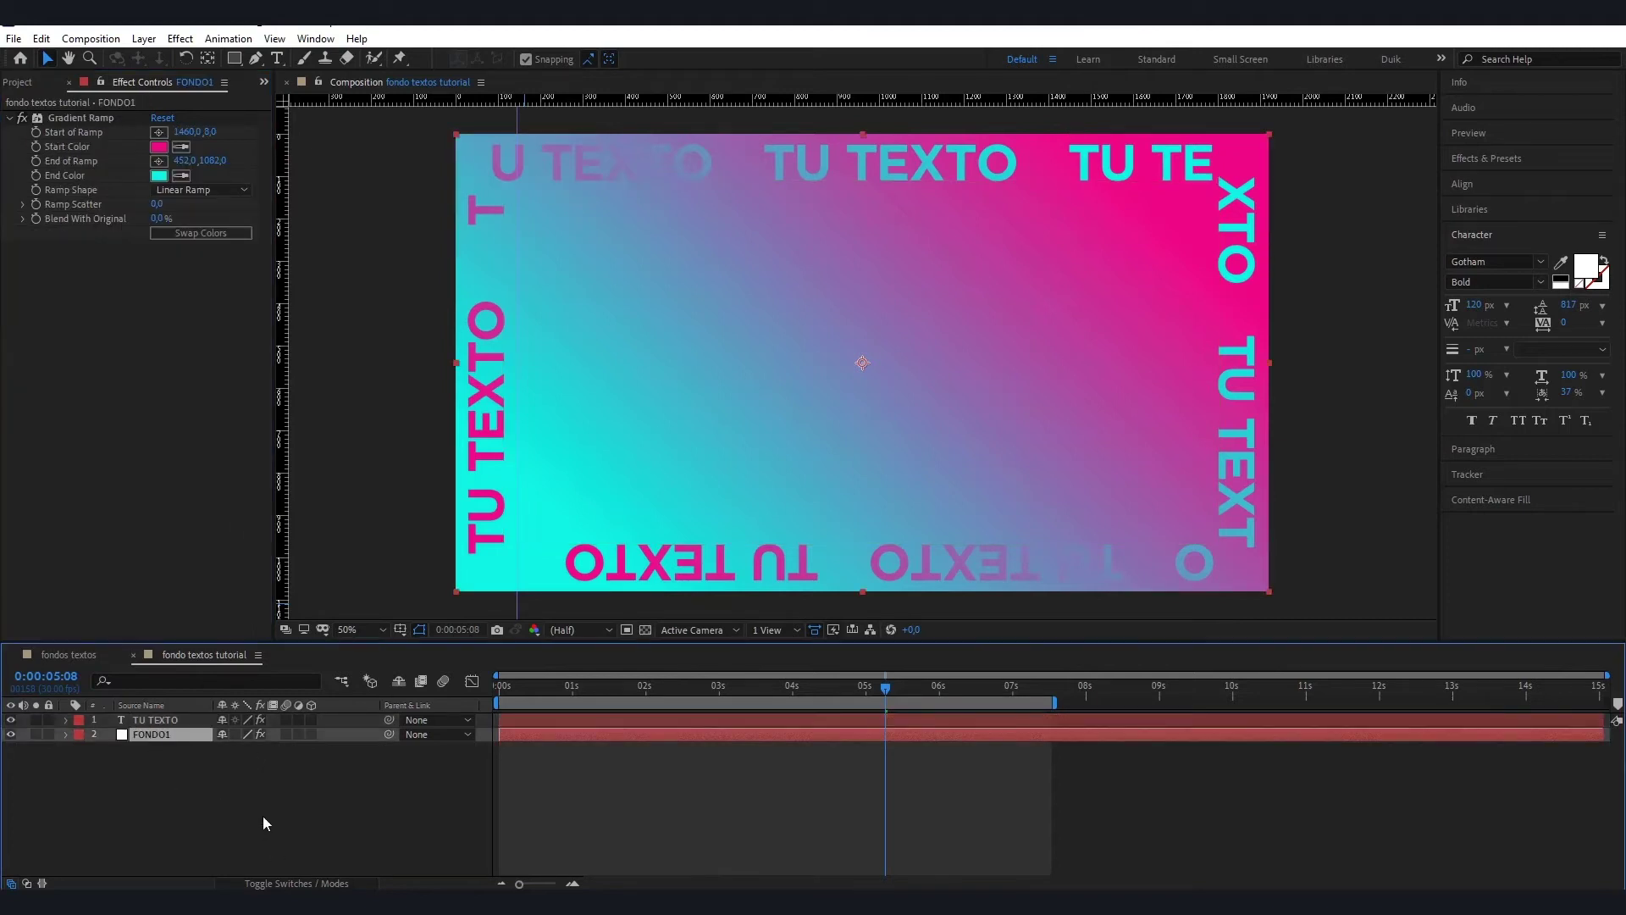
- Duplicate FONDO1 as FONDO2, shrink it to about 67% and swap its gradient colours
key(ctrl+d)
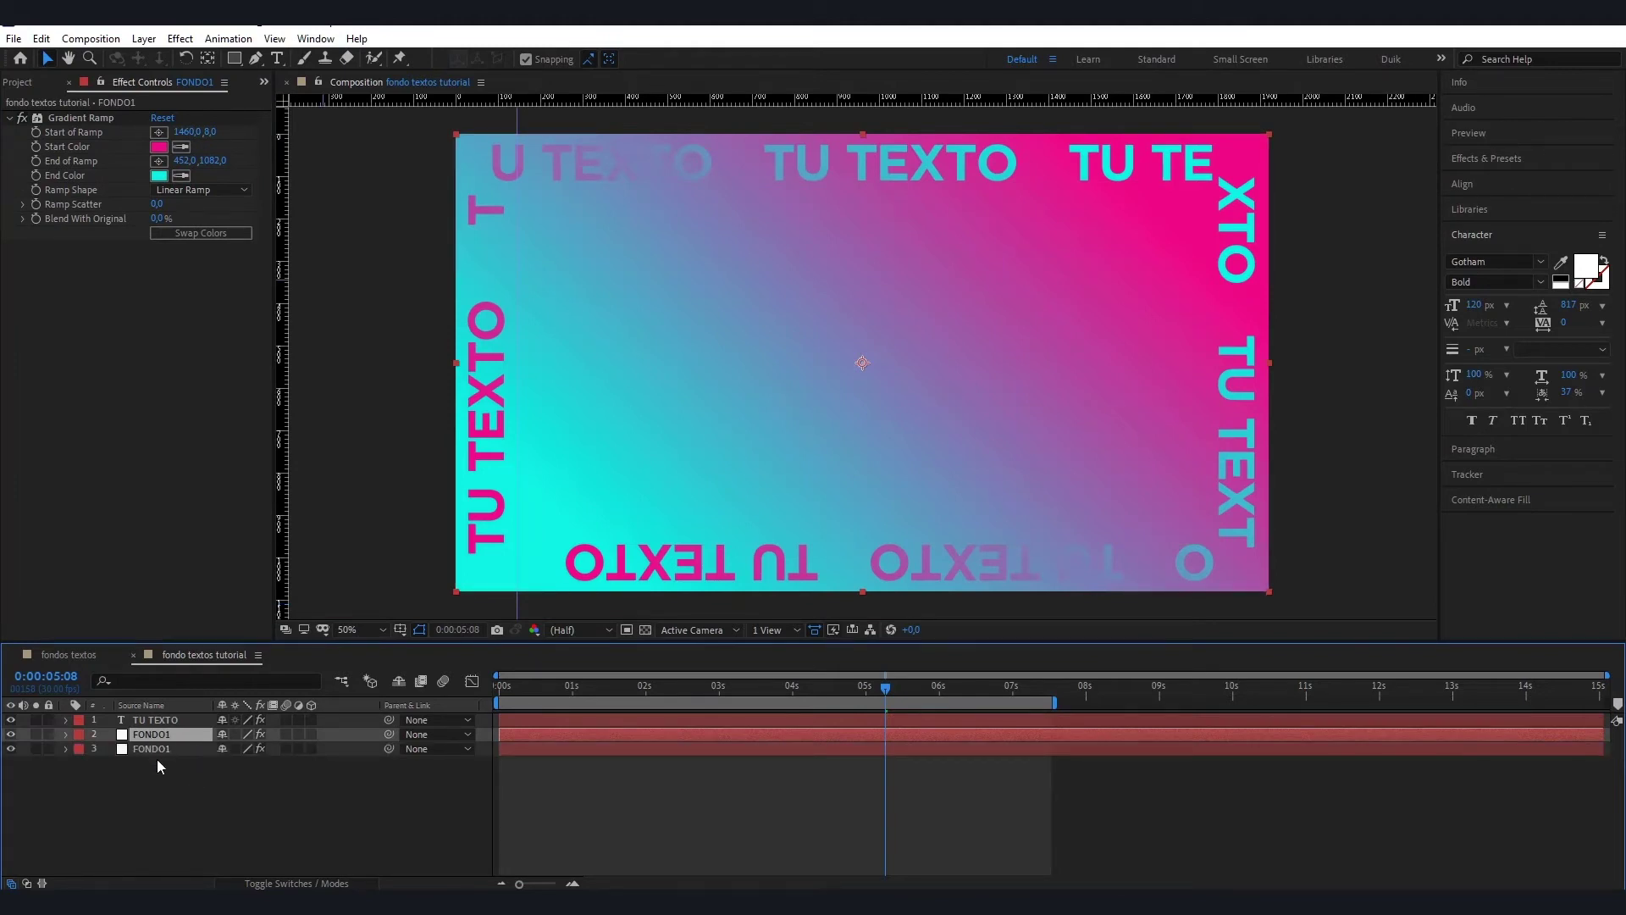
key(Return)
key(Return)
key(s)
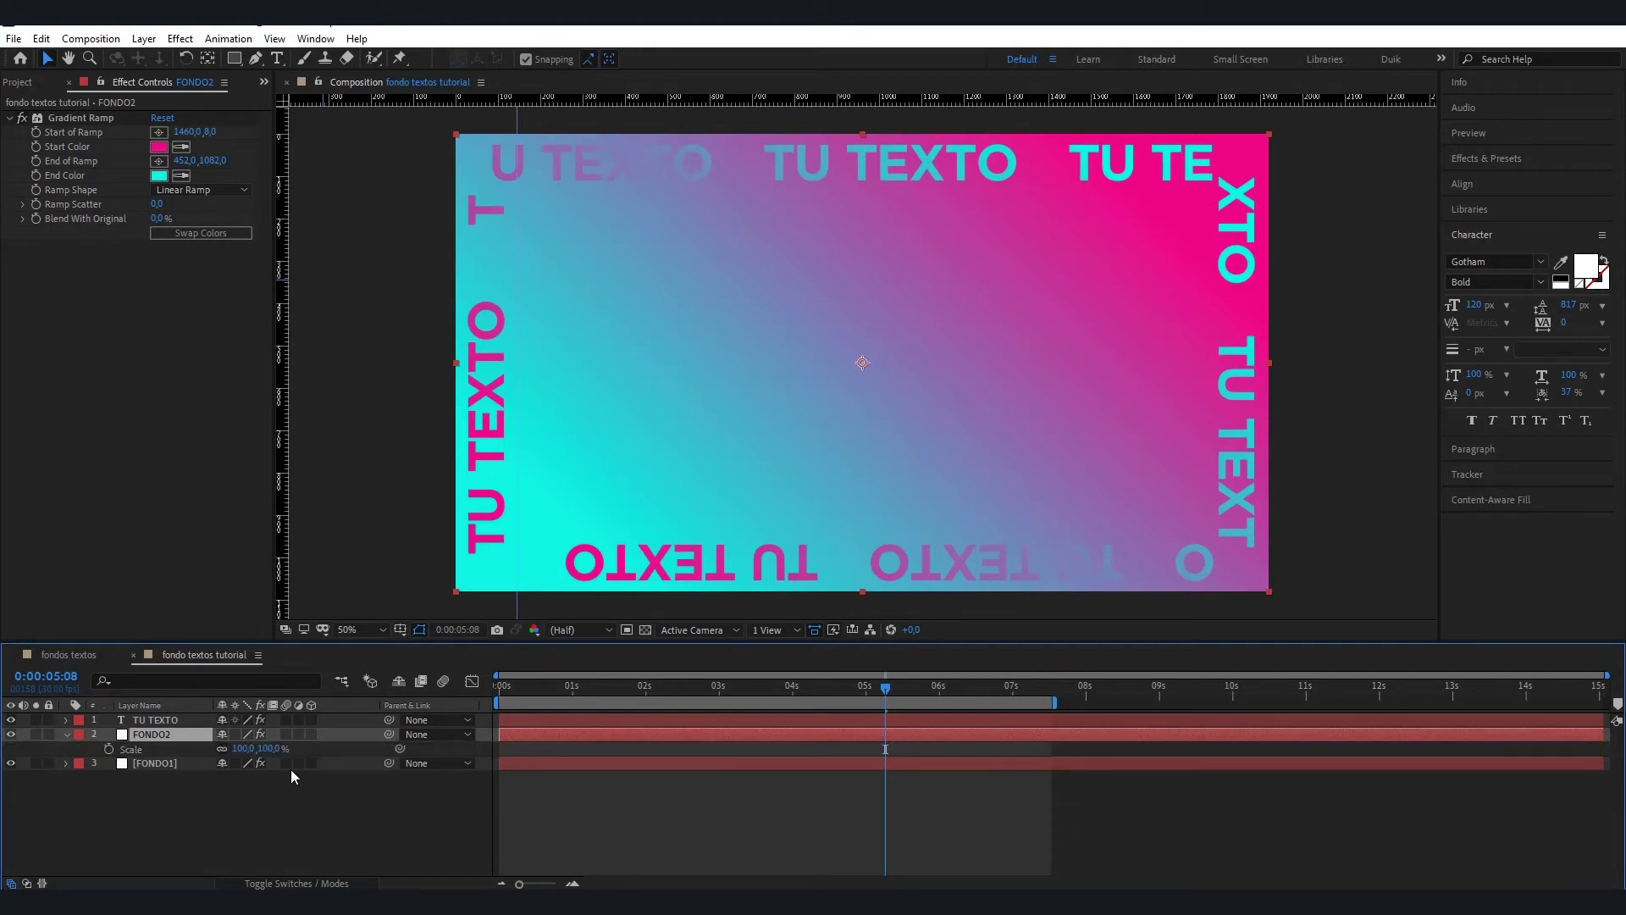
drag(272, 749, 243, 749)
key(Caps_Lock)
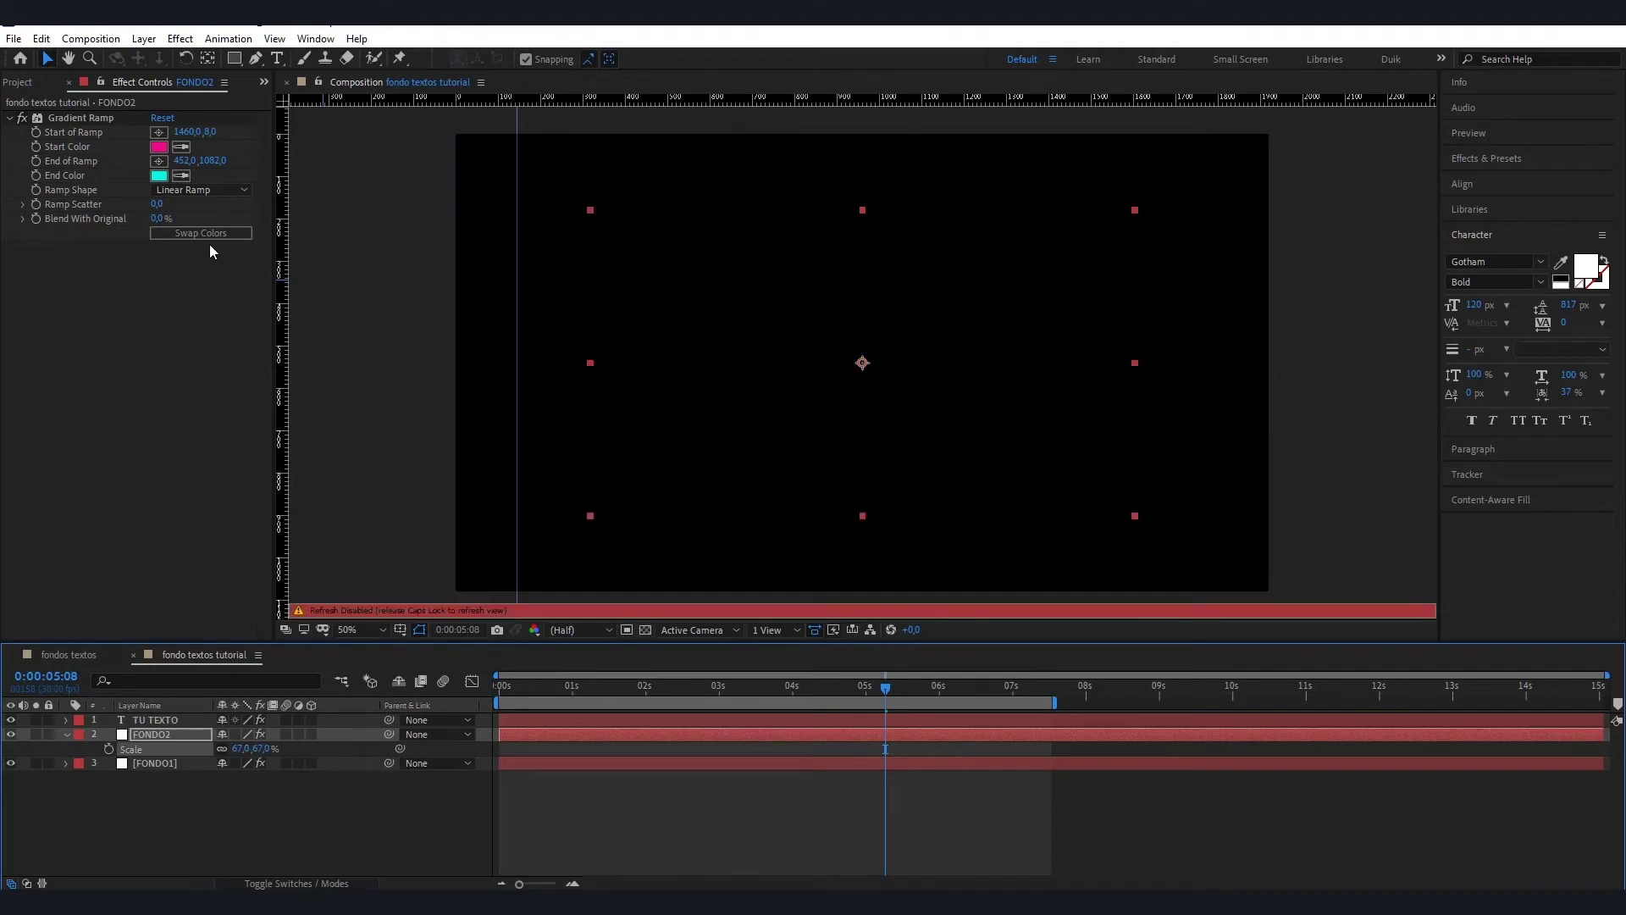
click(207, 232)
key(Caps_Lock)
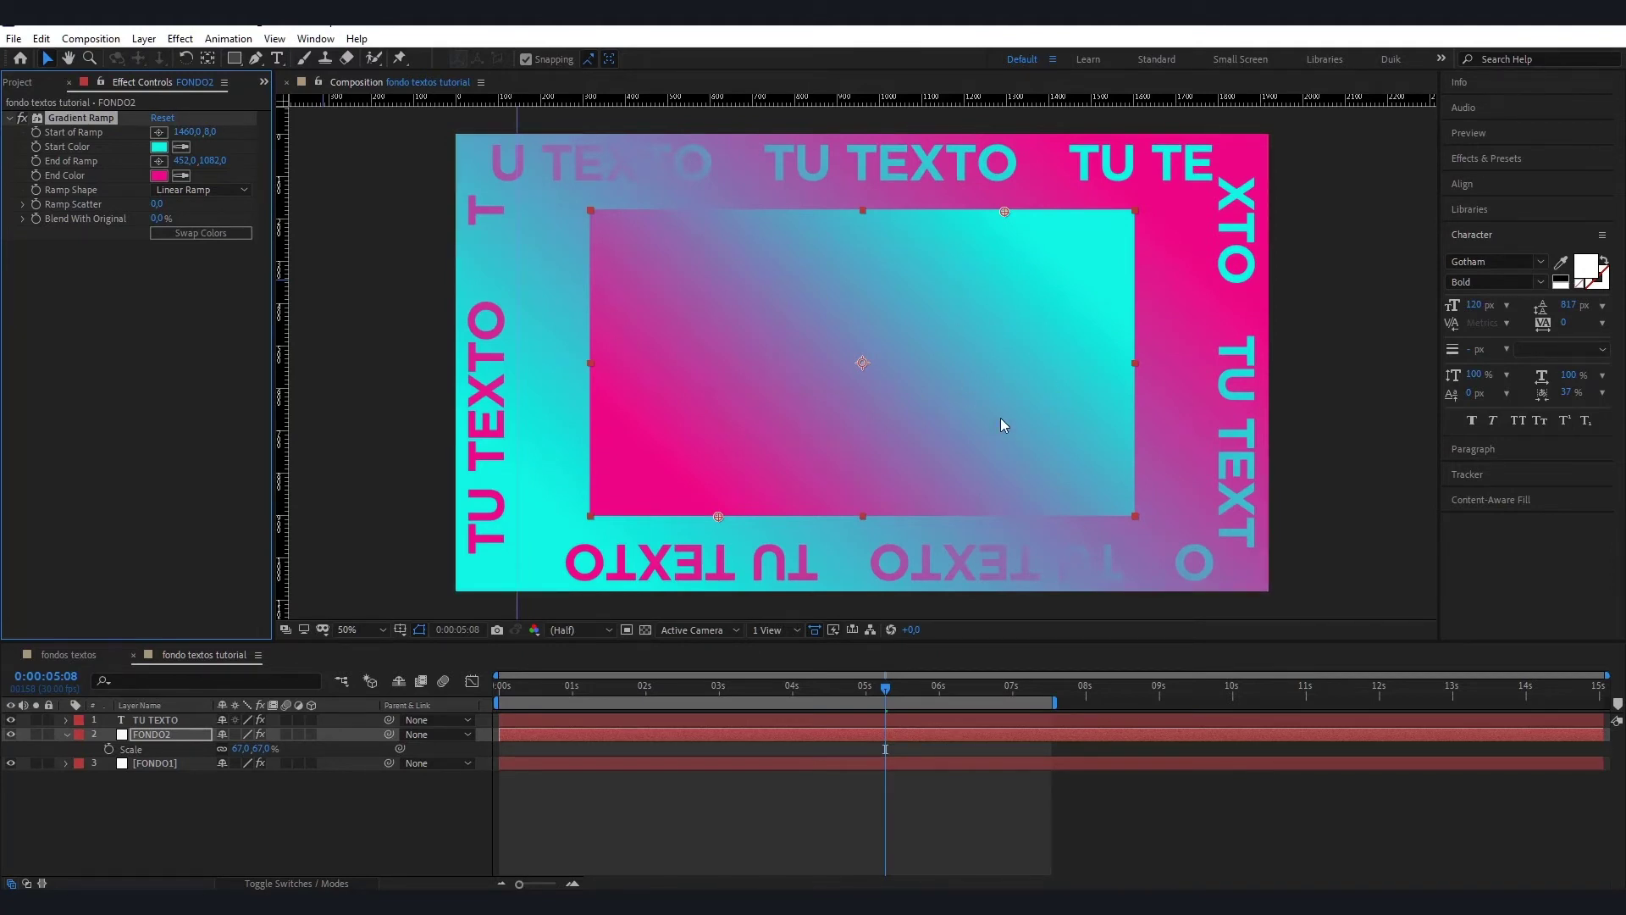
- Unlink FONDO2's scale and stretch it to 85% wide by 76% tall
click(221, 749)
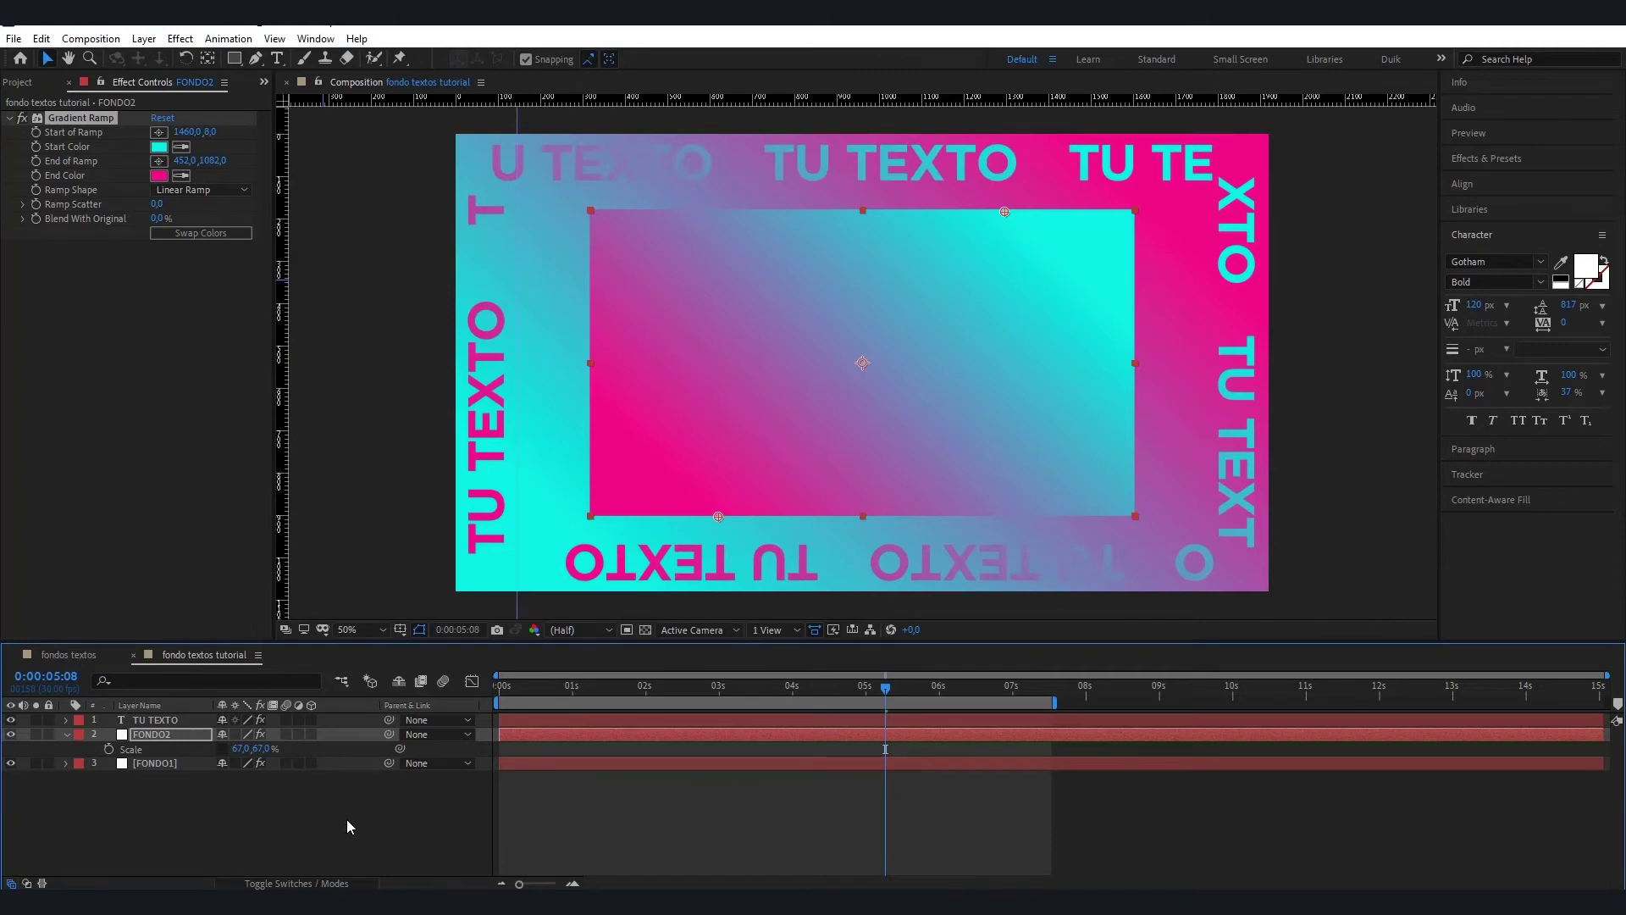
drag(235, 749, 272, 758)
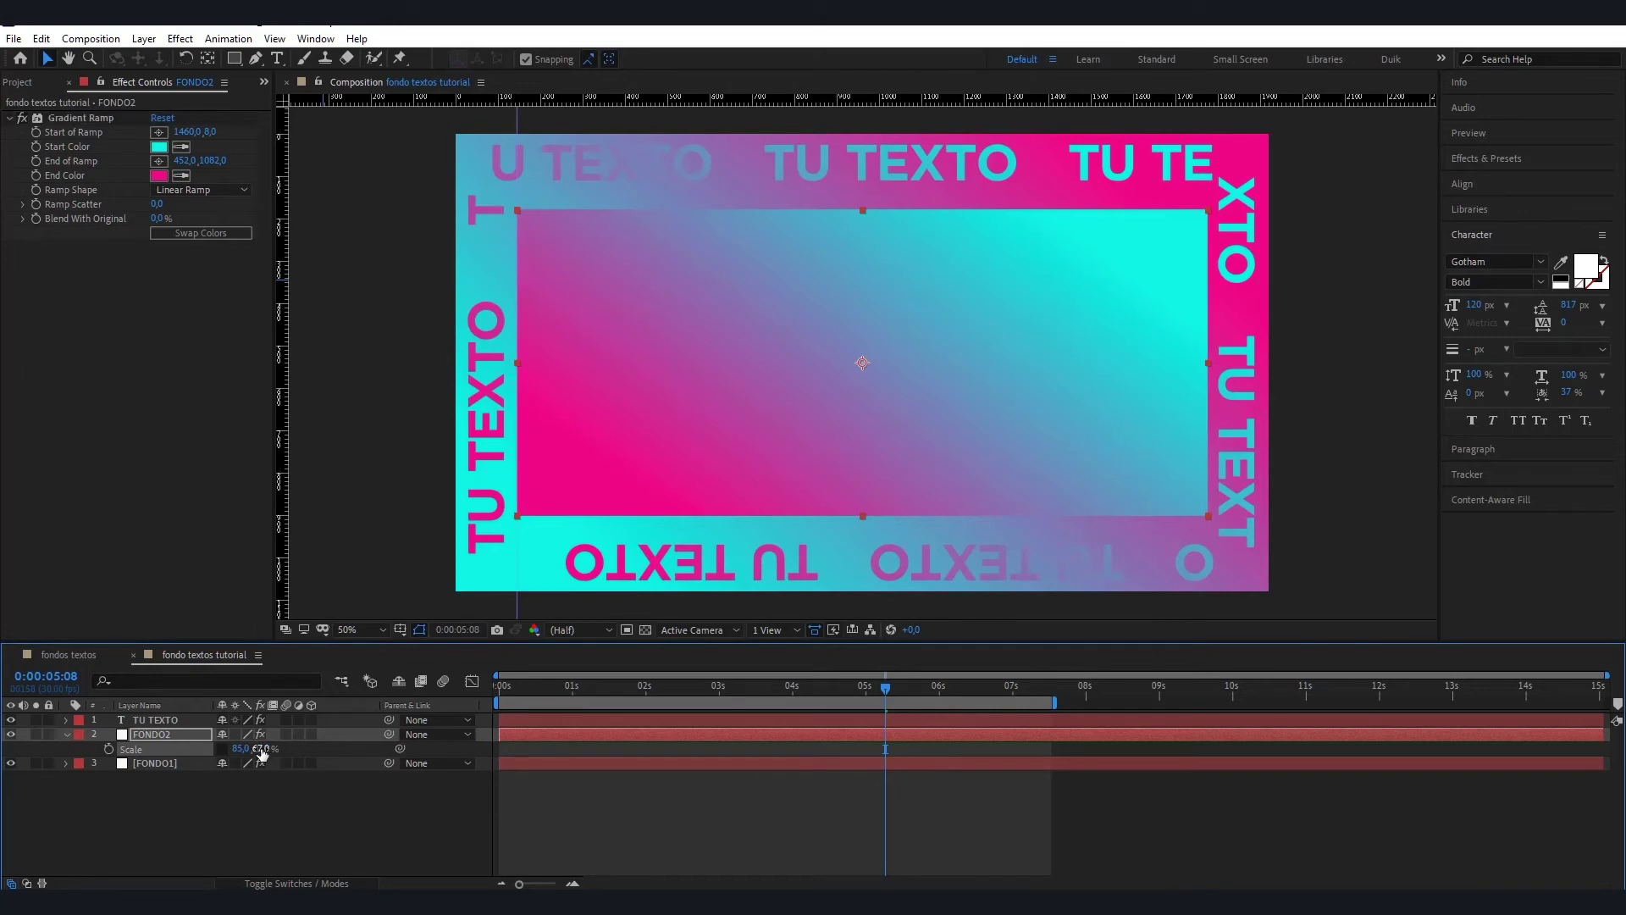
drag(265, 753, 272, 749)
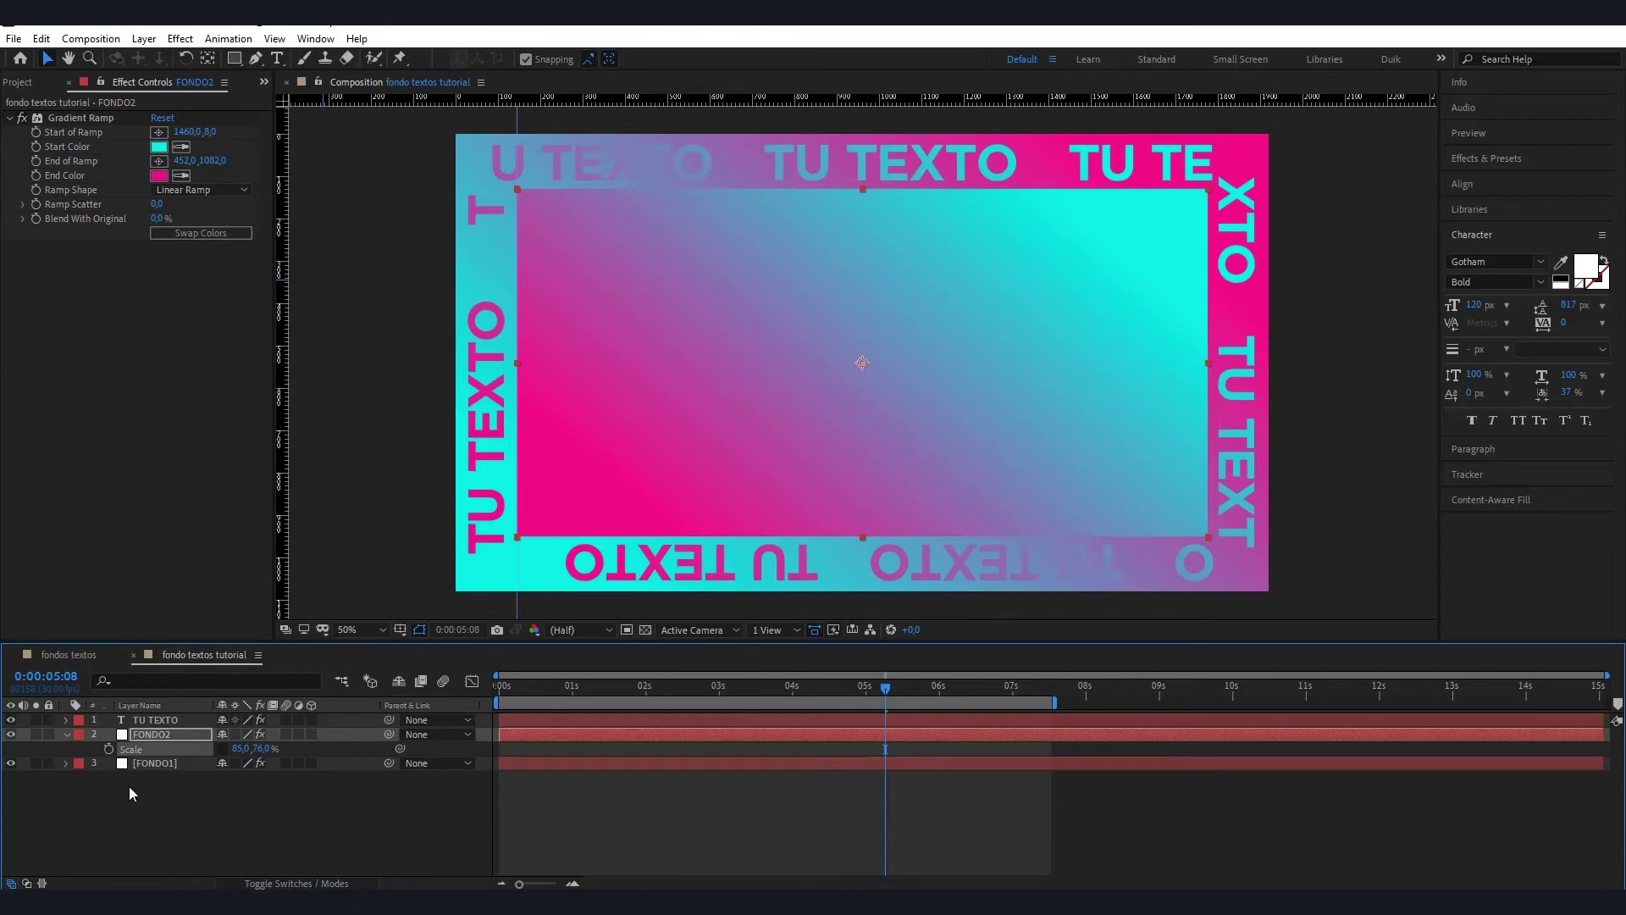
- Add a white TEXTO text layer and enlarge its font to about 460 px
click(65, 734)
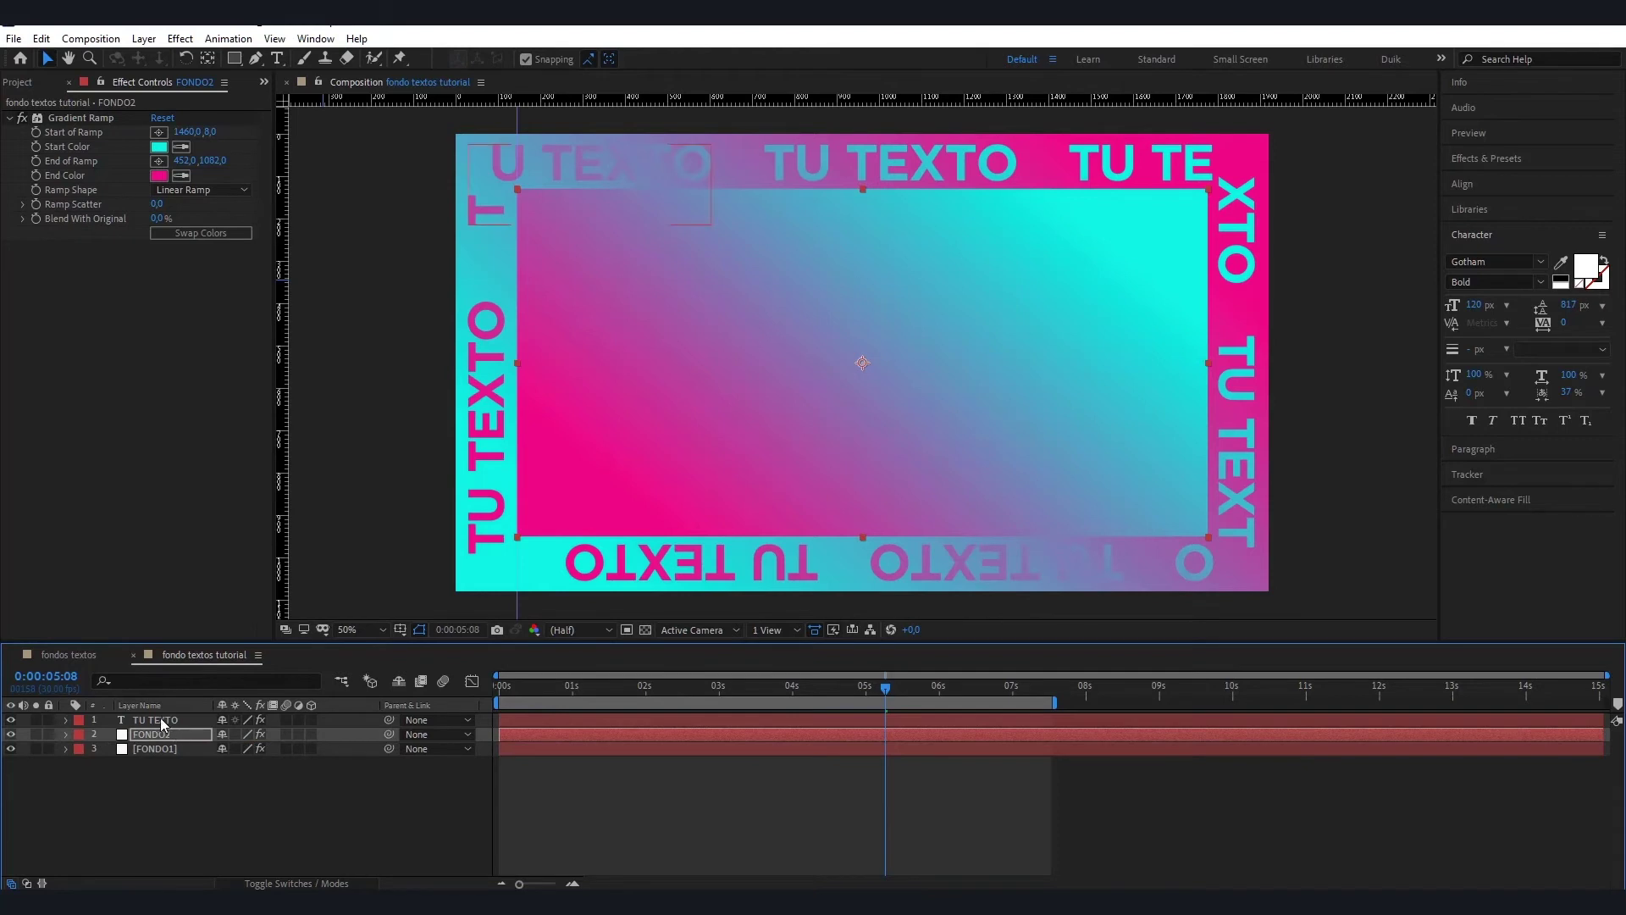
click(167, 724)
right_click(222, 794)
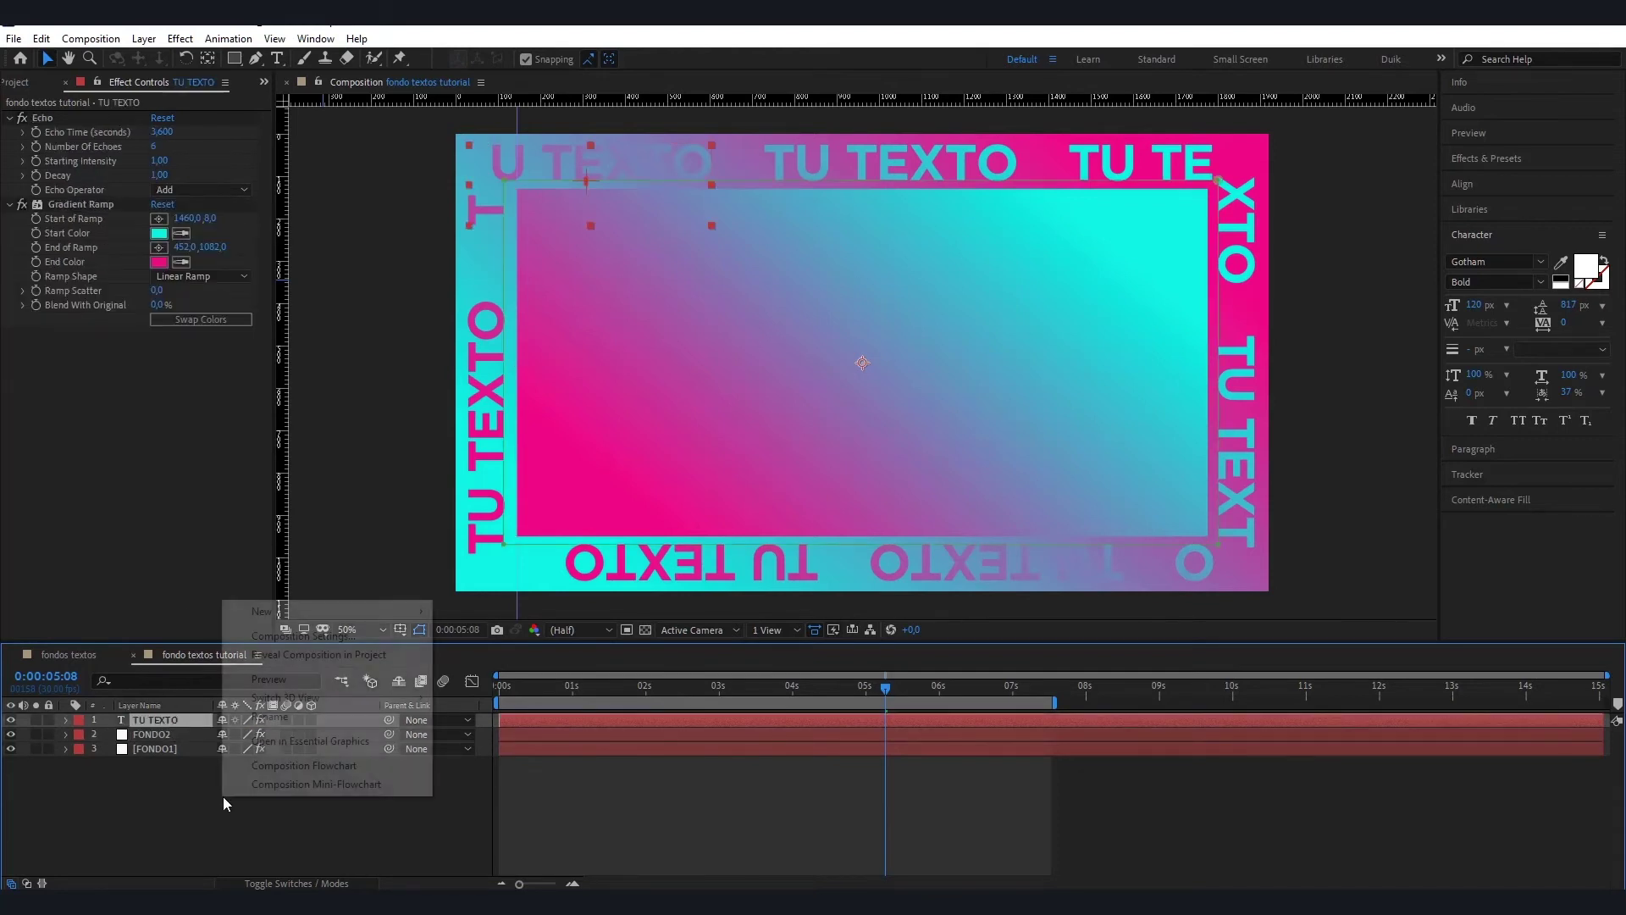
mouse_move(344, 616)
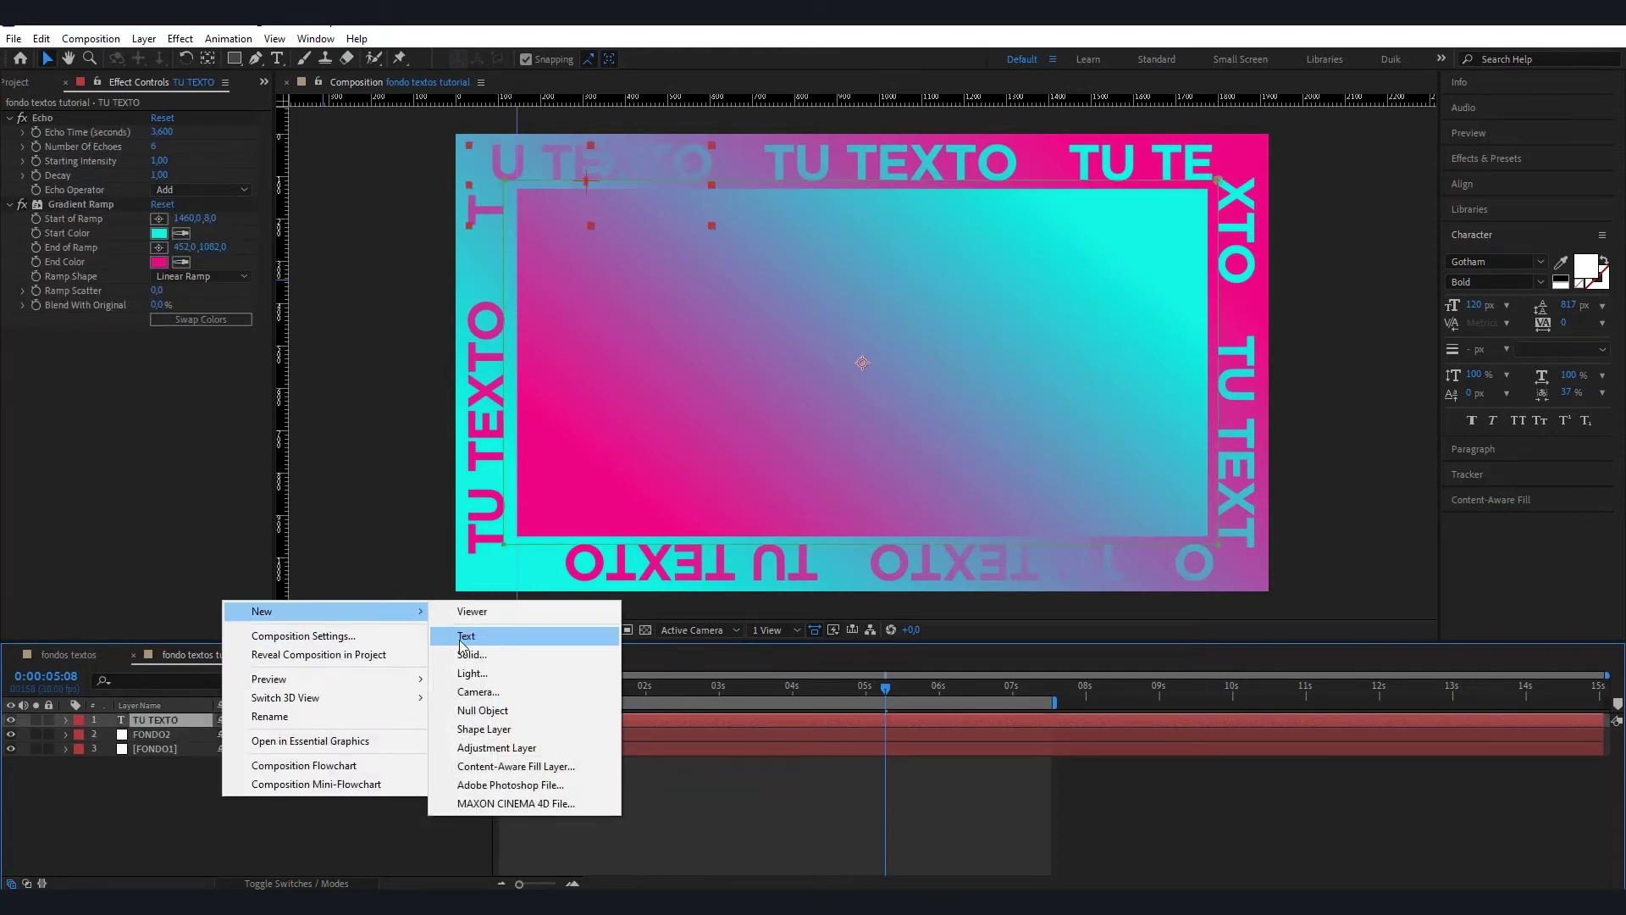
click(469, 637)
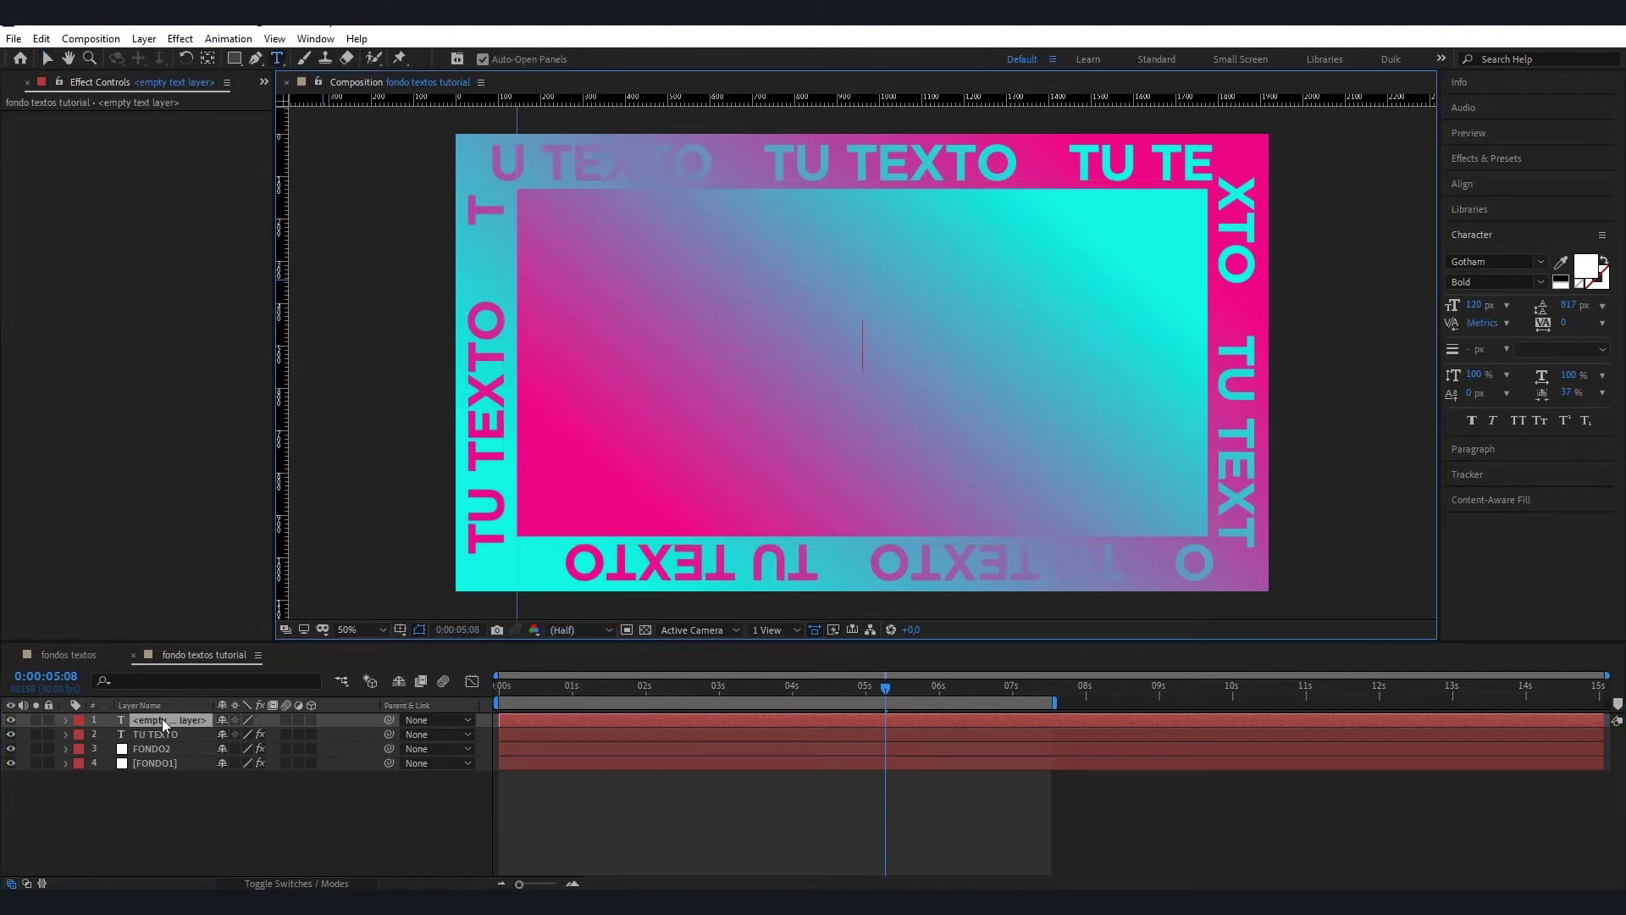
text(T)
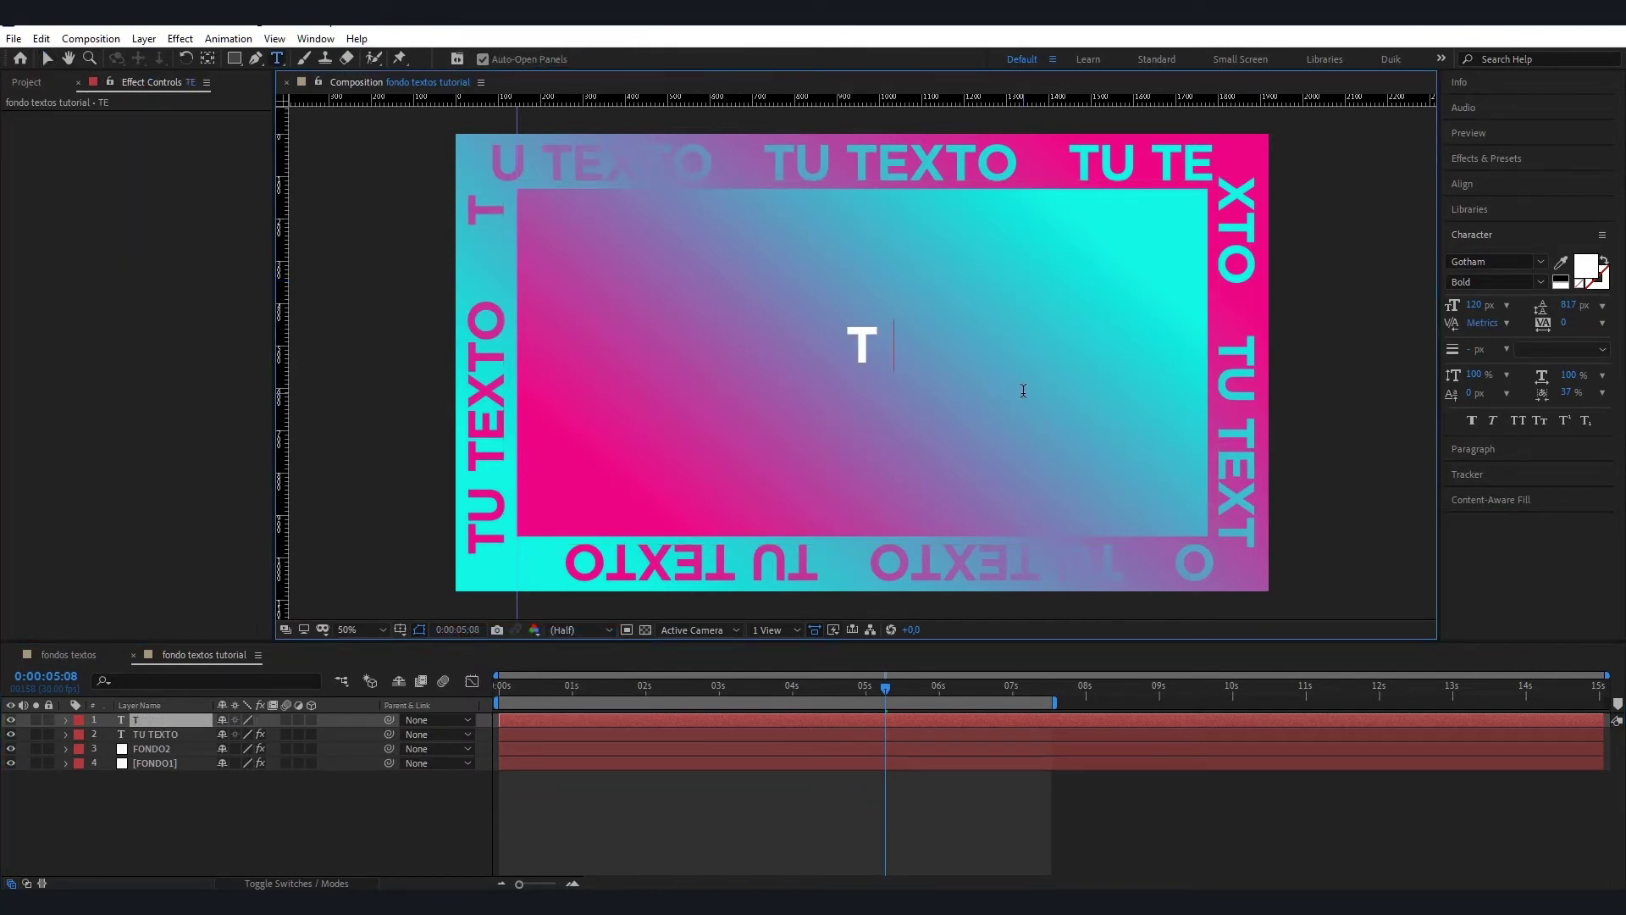
text(EXTO)
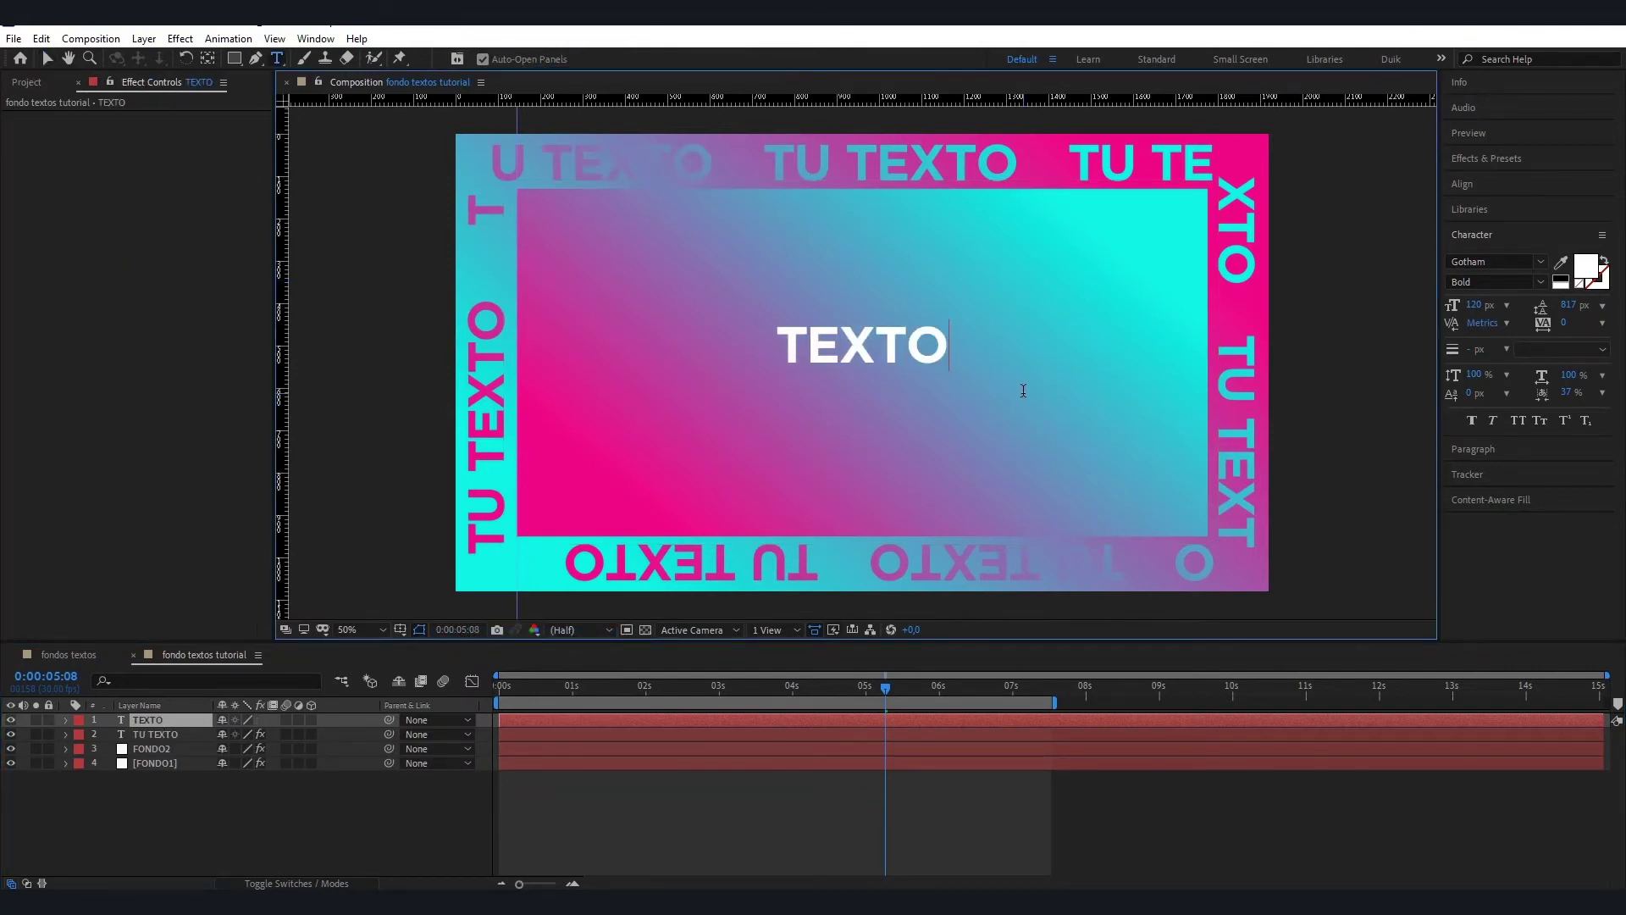
key(Escape)
key(v)
drag(1474, 307, 1588, 305)
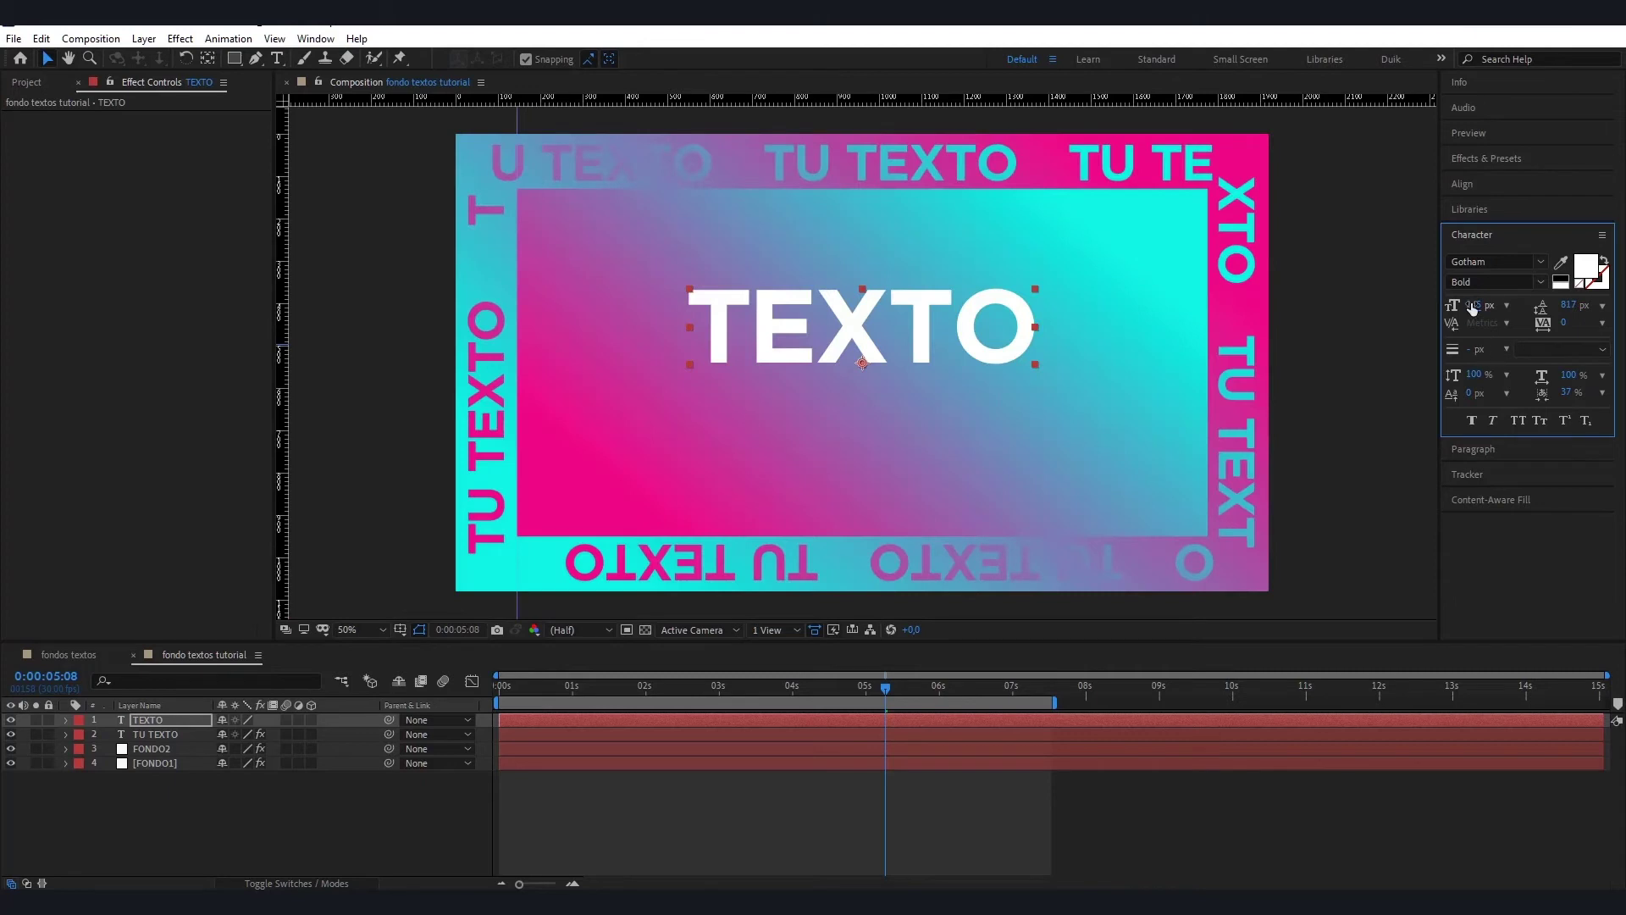
mouse_move(1474, 305)
mouse_down()
mouse_move(1620, 280)
mouse_move(1616, 268)
mouse_up()
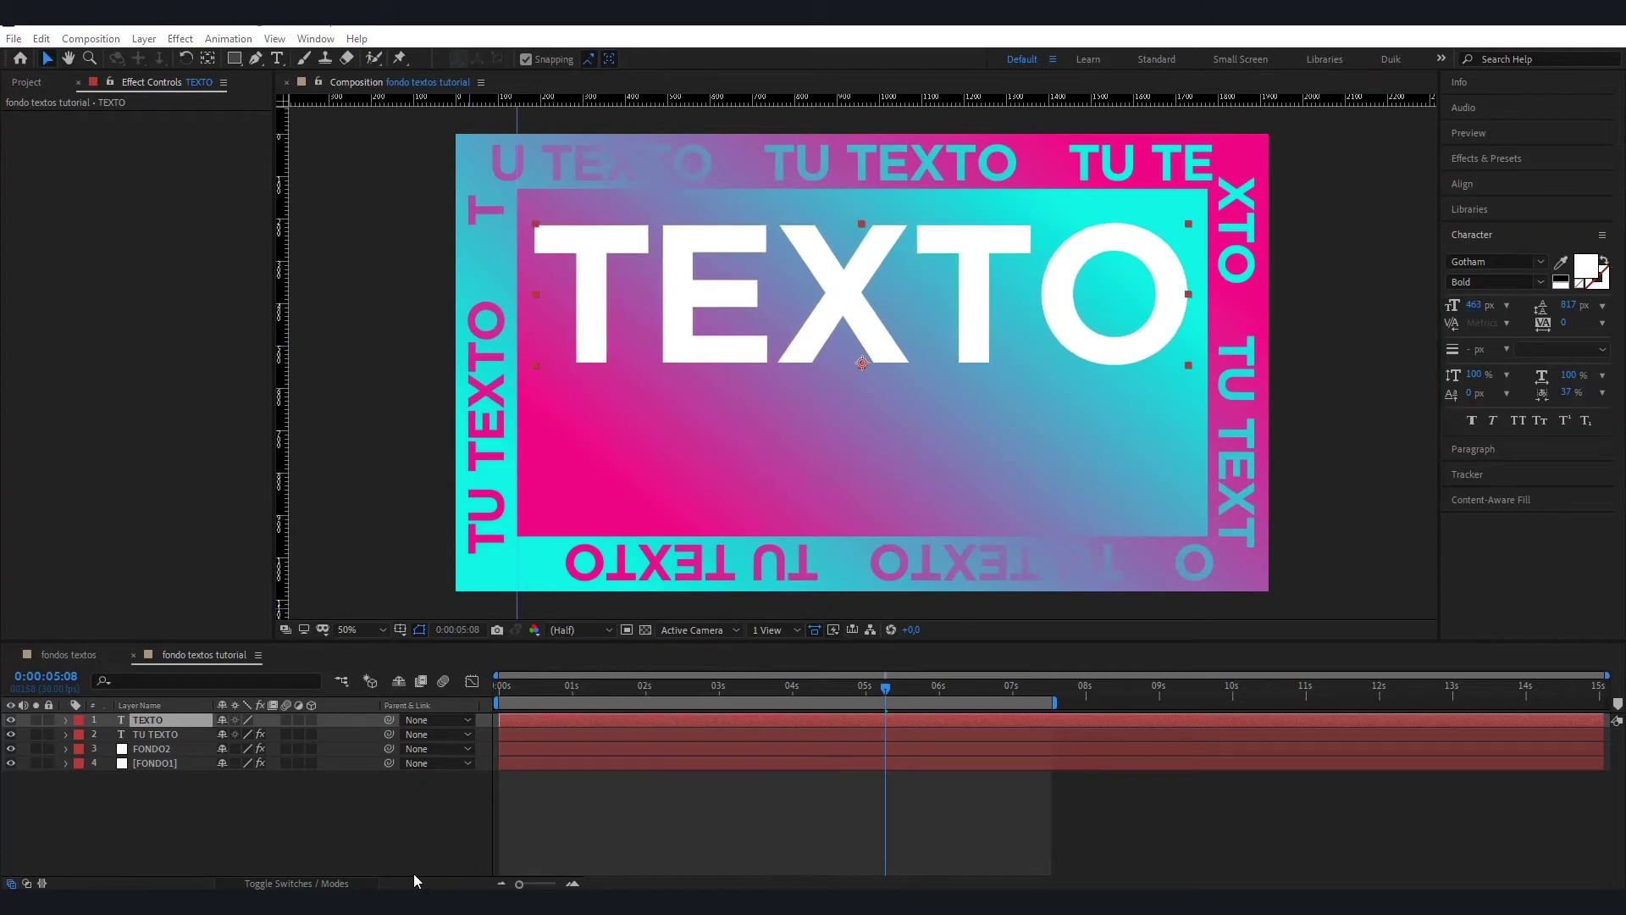
- Pre-compose the TEXTO layer into TEXTO Comp 3
right_click(188, 723)
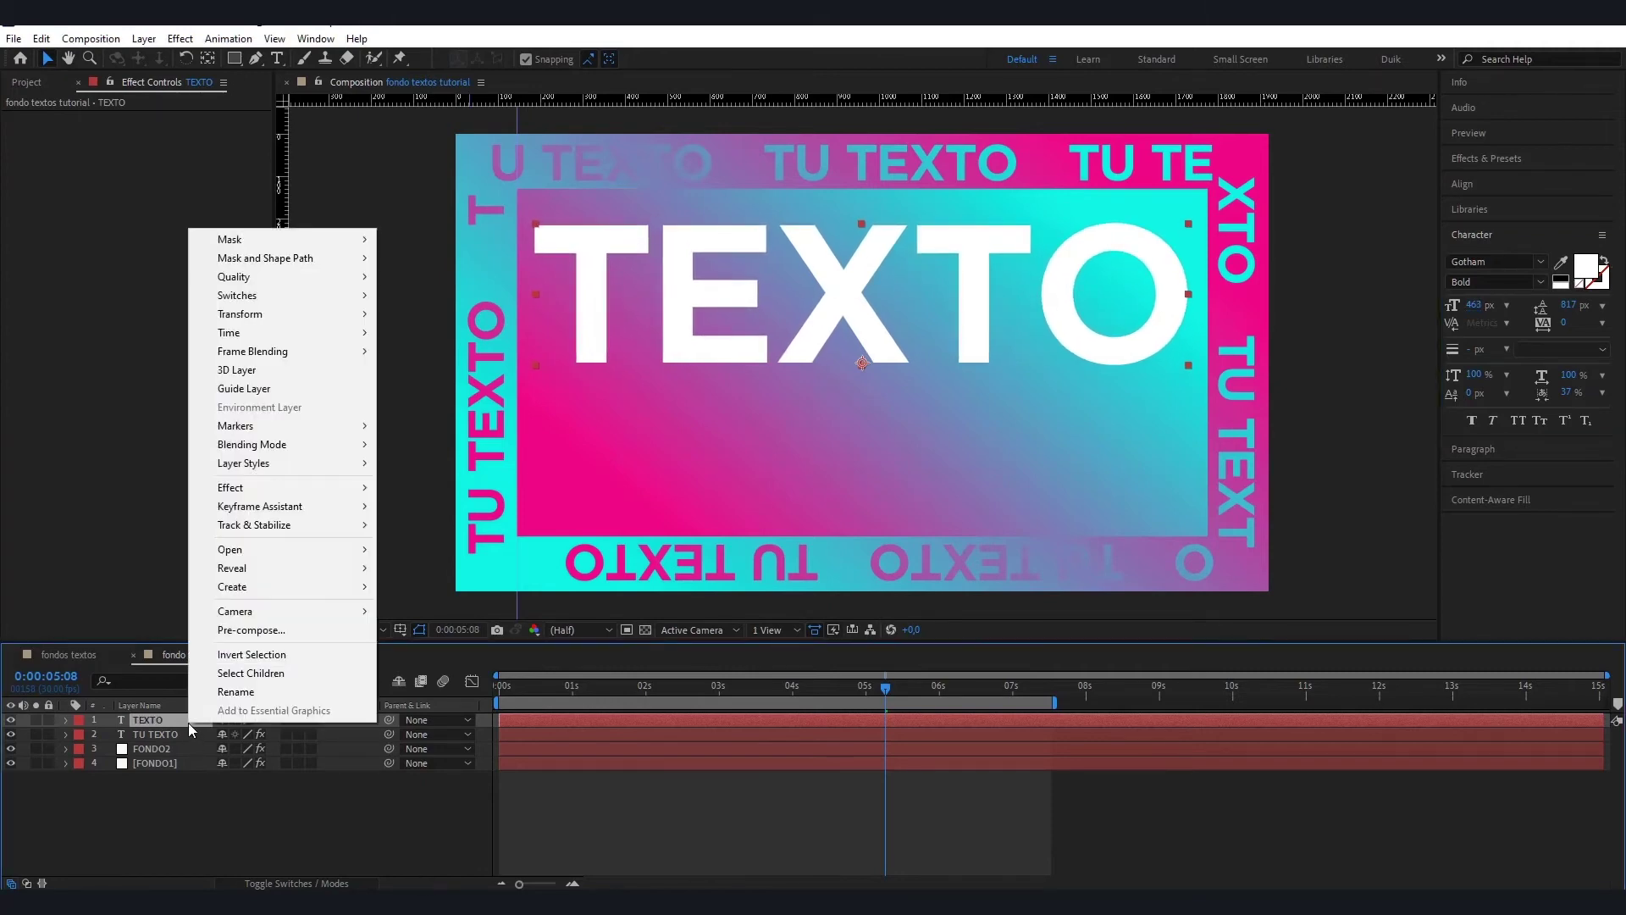
click(313, 629)
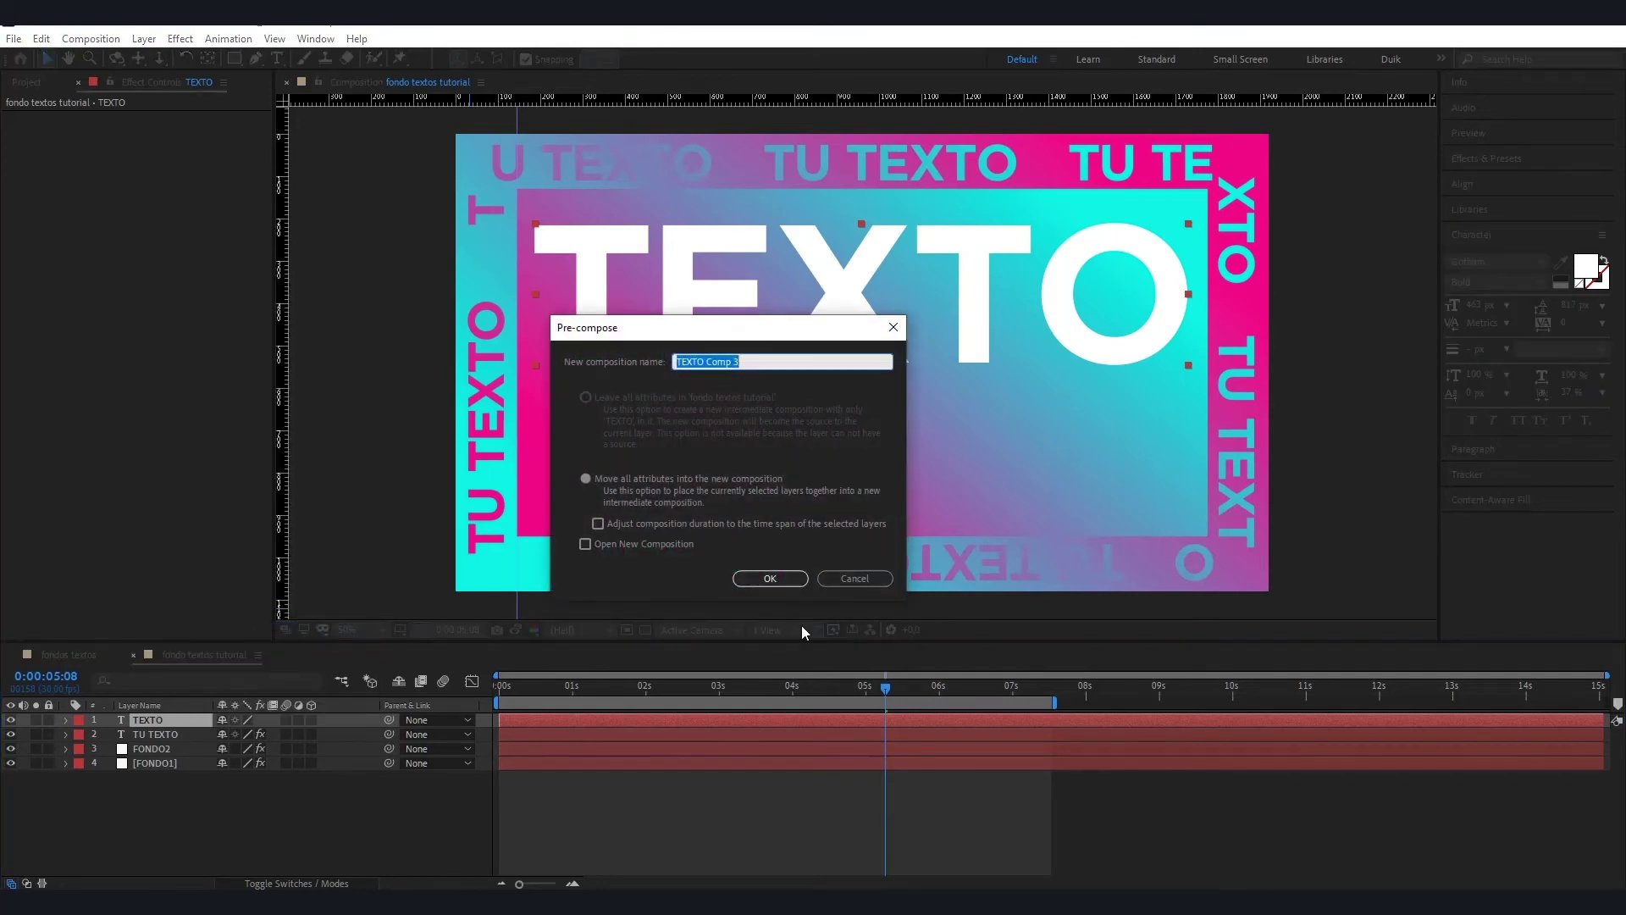
click(769, 579)
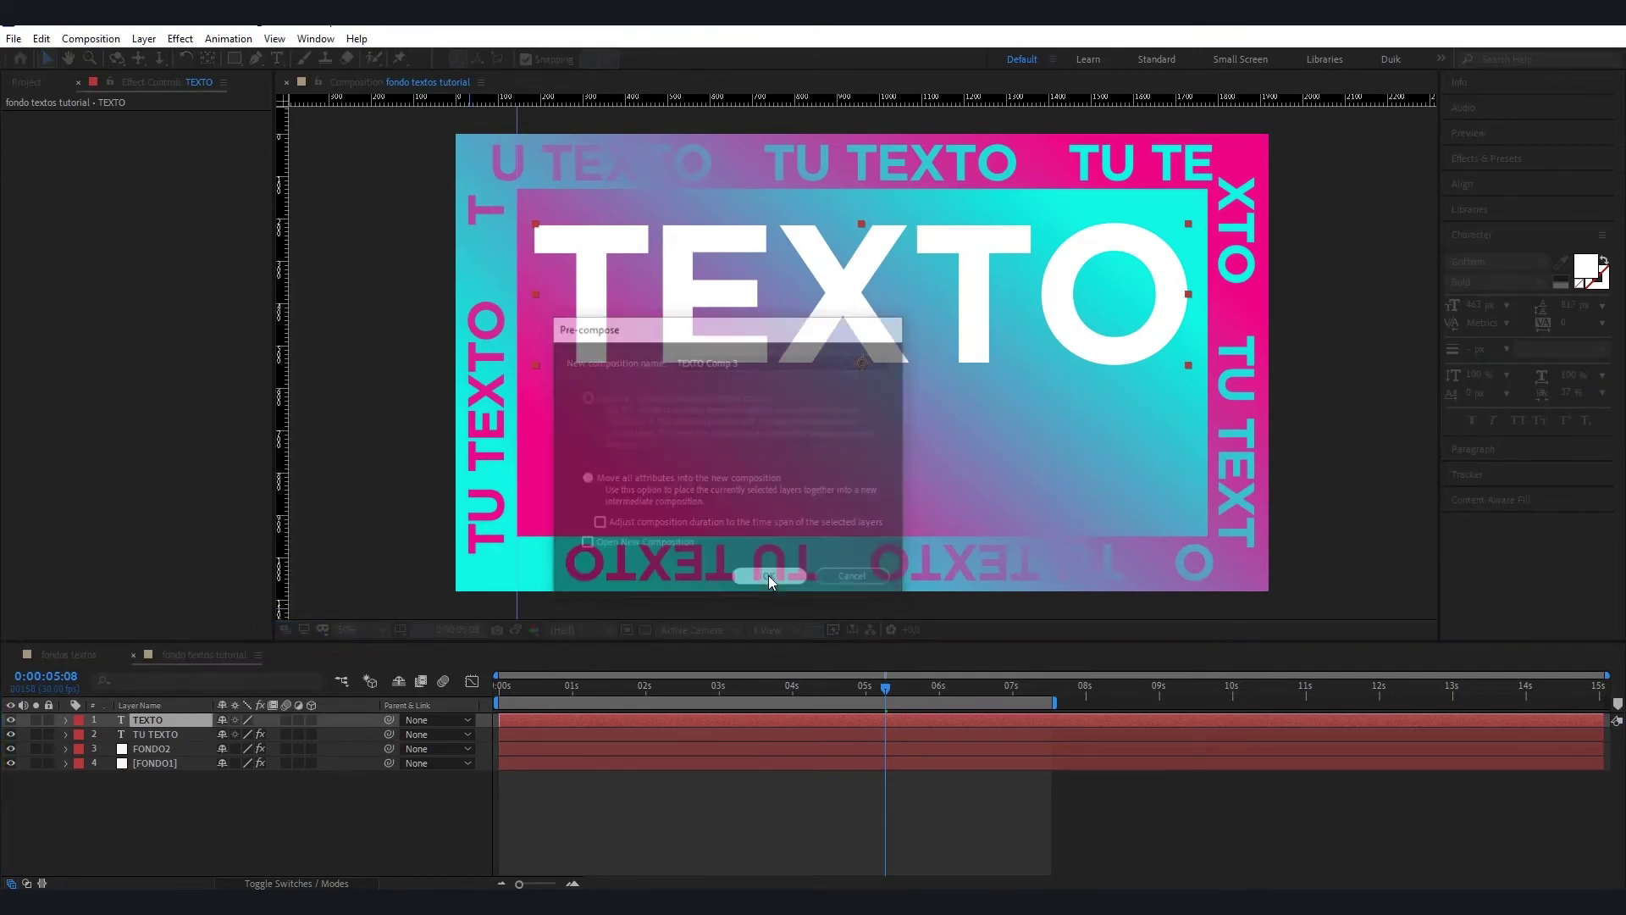
- Paste the FONDO2 gradient into TEXTO Comp 3, placed beneath the text
click(176, 749)
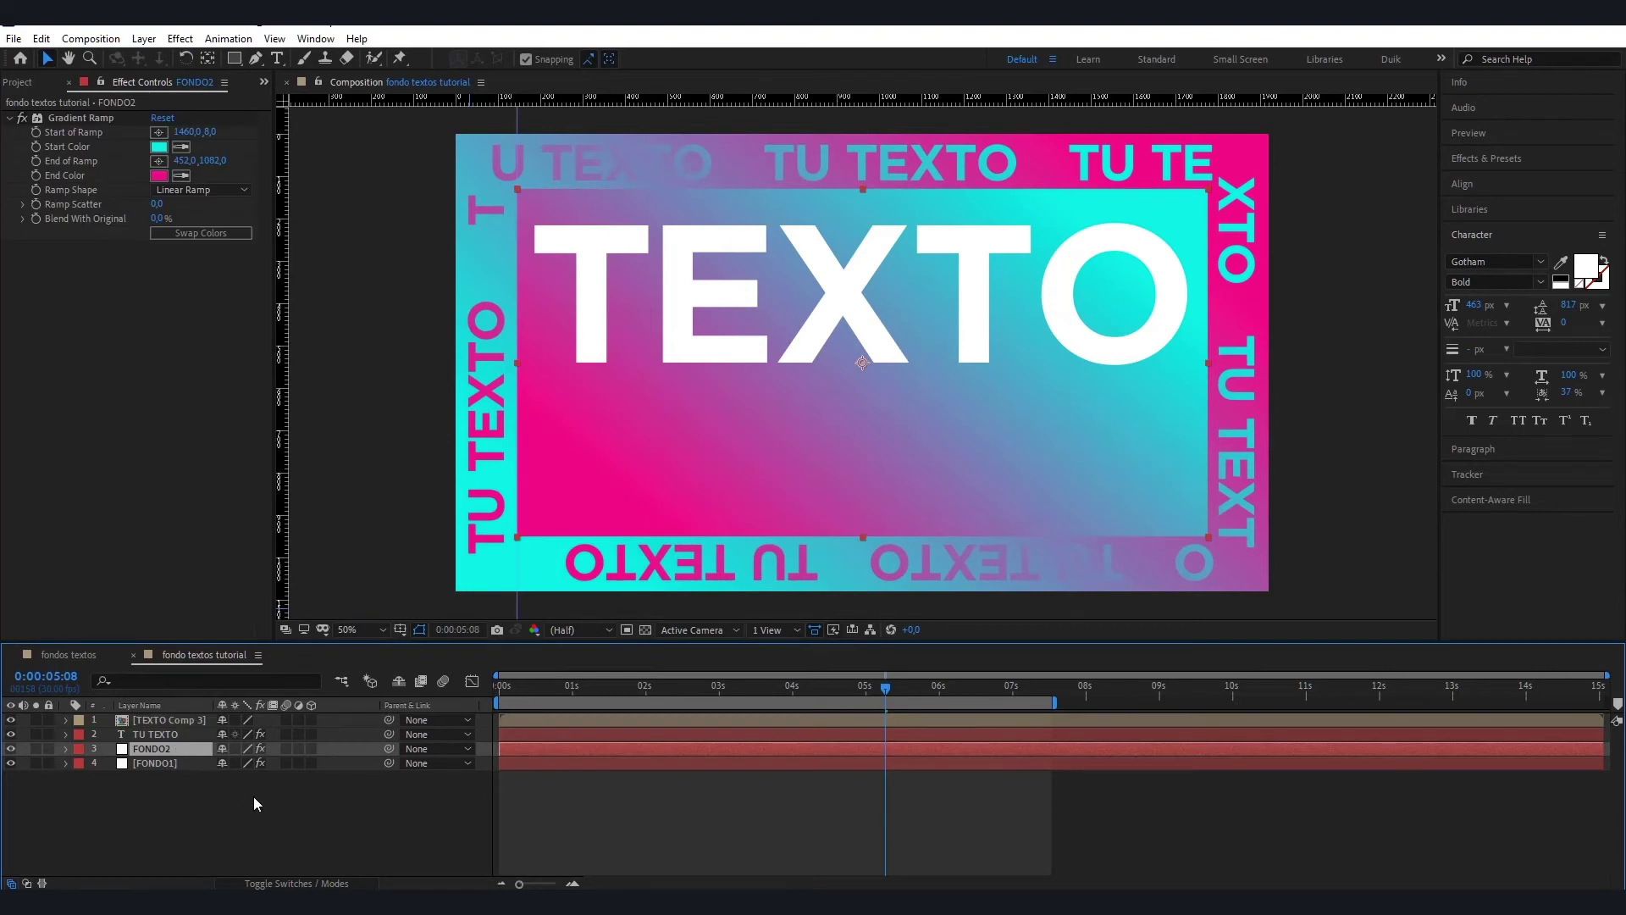
click(127, 723)
double_click(123, 722)
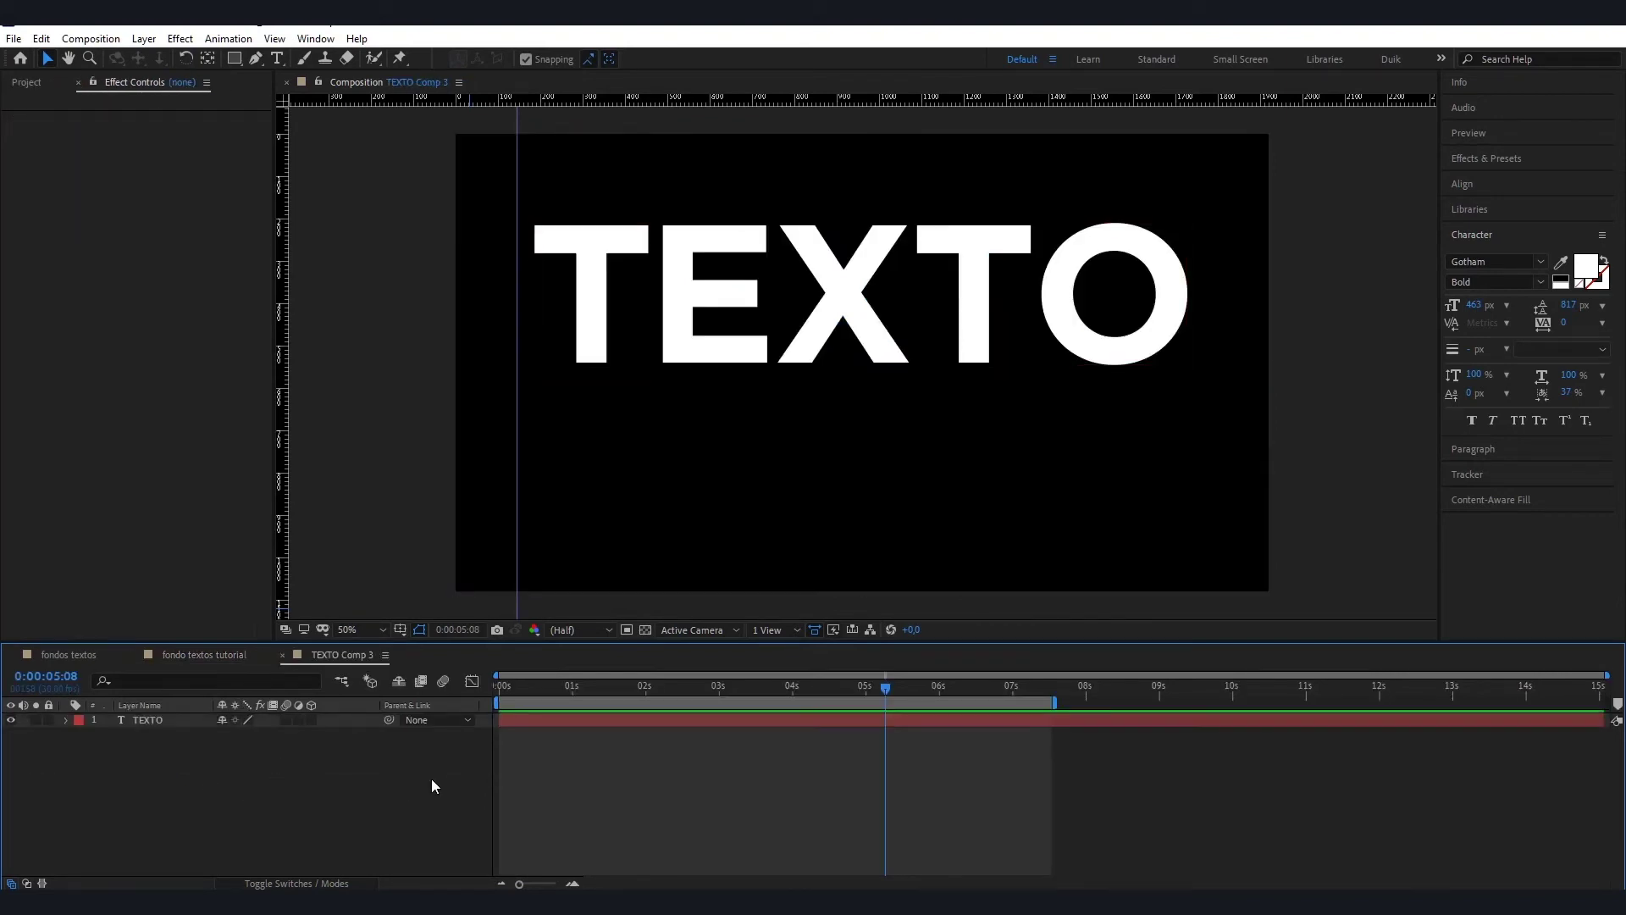
key(ctrl+v)
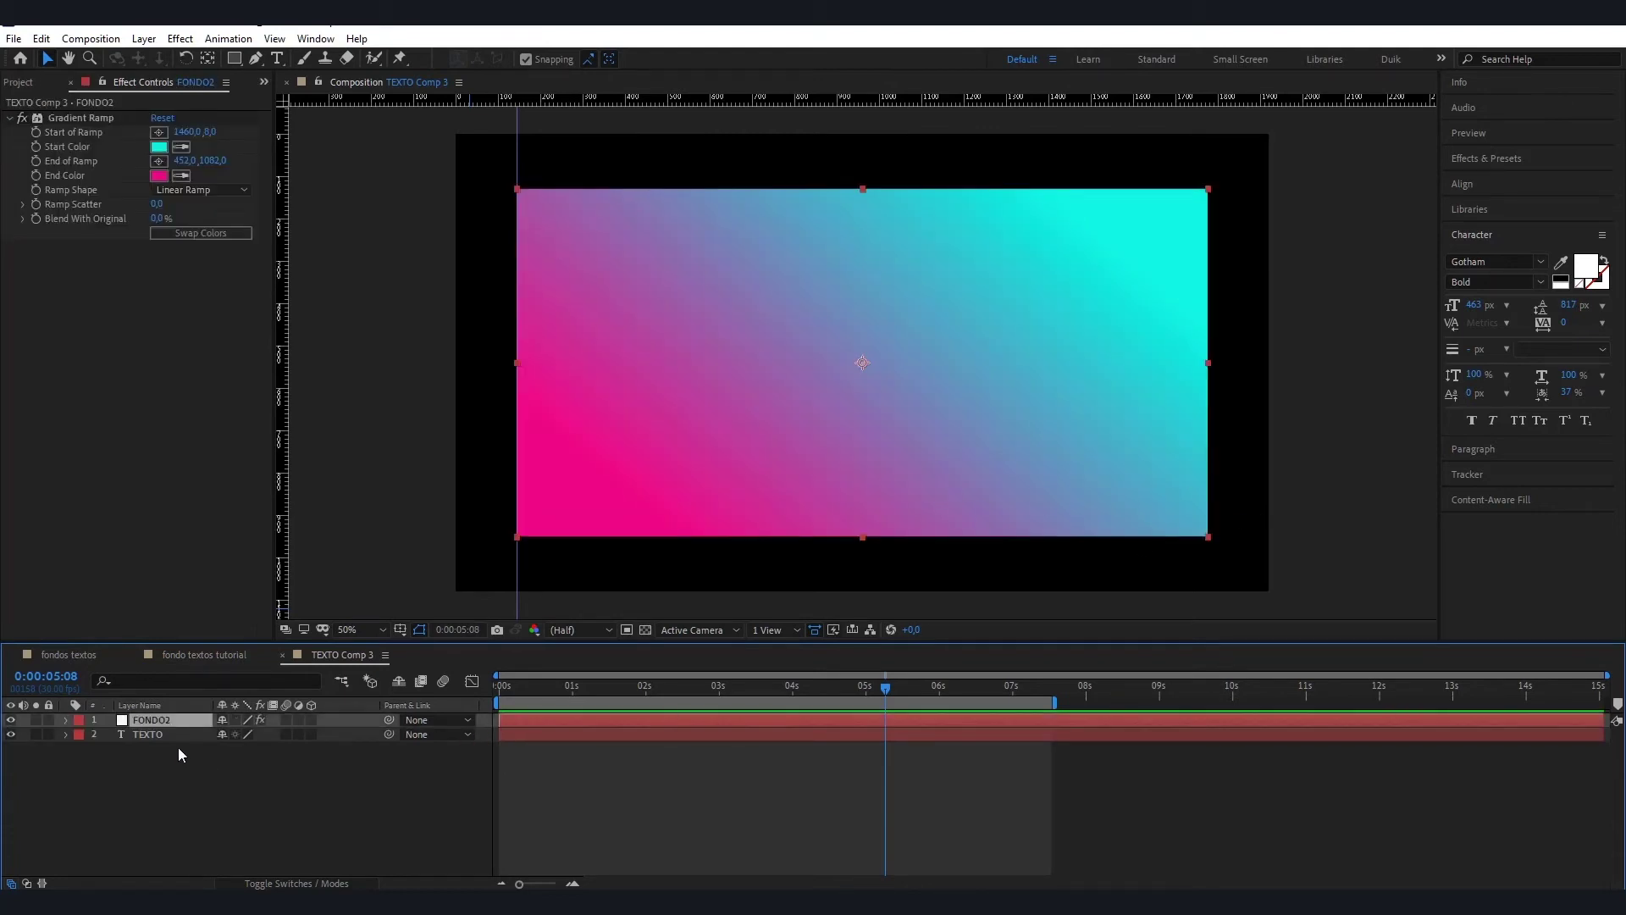
drag(181, 724, 235, 818)
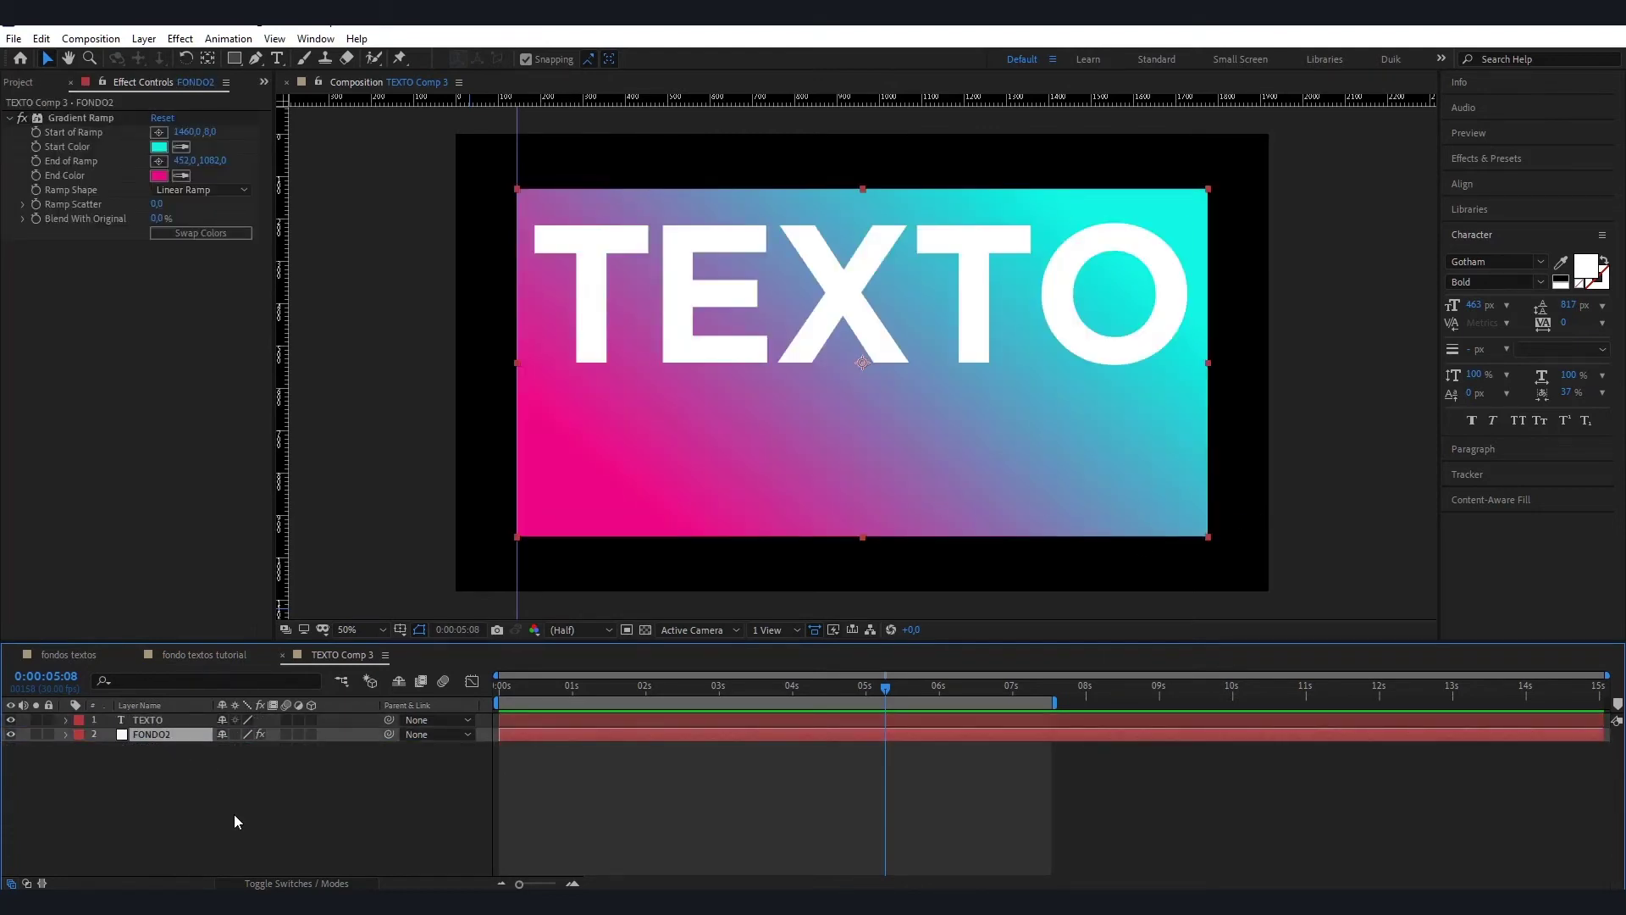
- Resize TEXTO Comp 3 to 1632 x 817 px to match the gradient panel
key(ctrl+k)
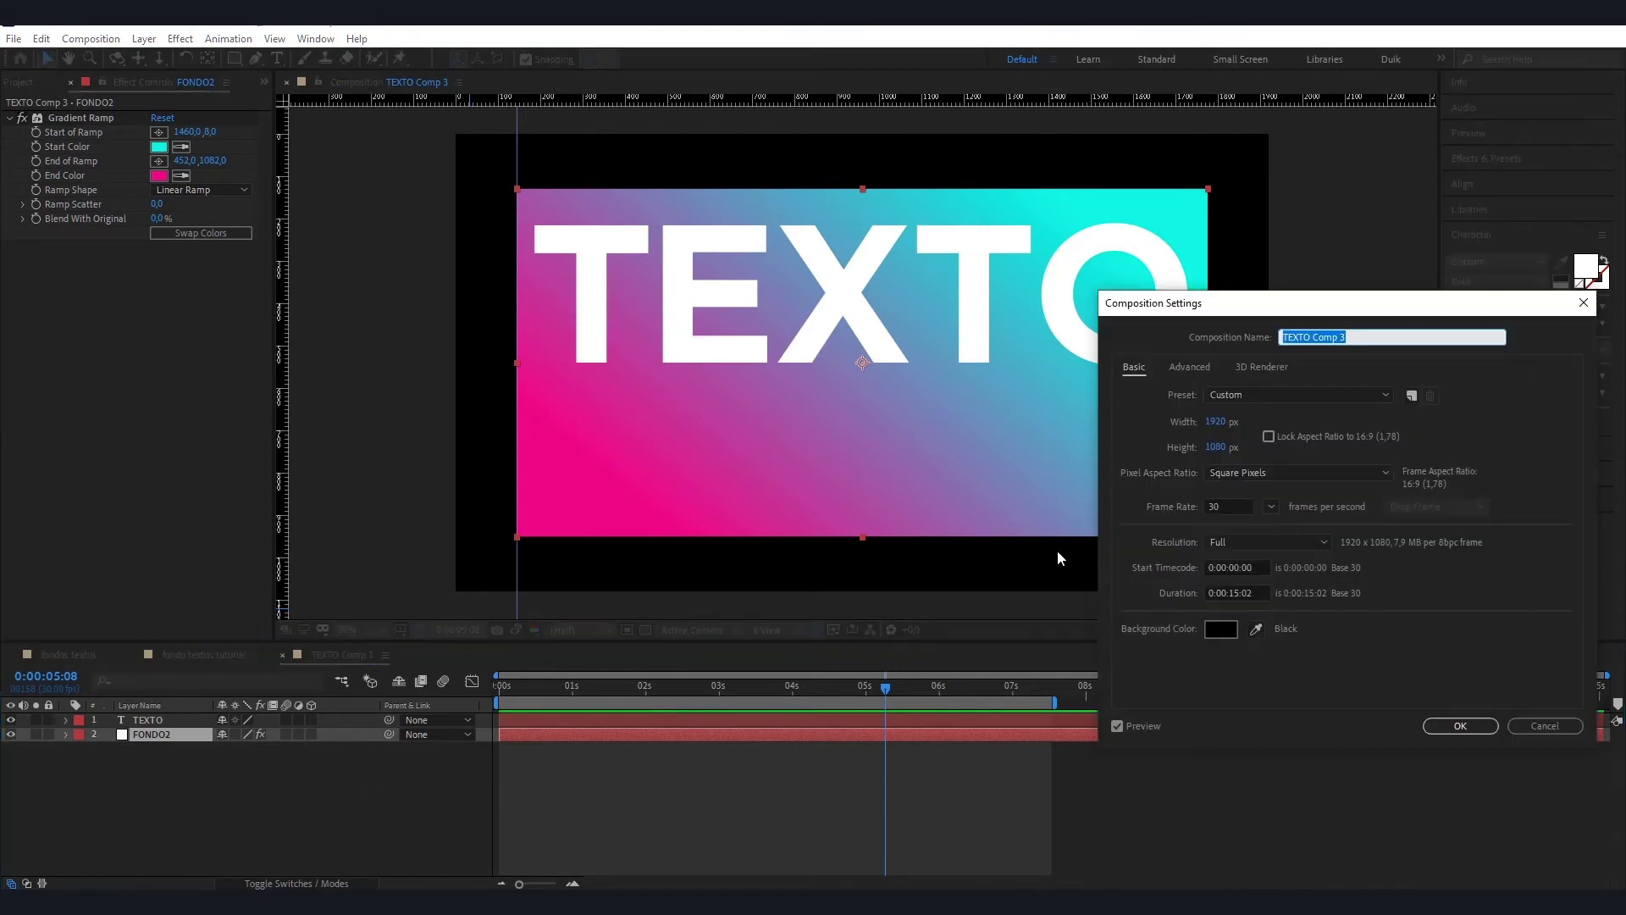
mouse_move(1218, 421)
mouse_down()
mouse_move(973, 505)
mouse_move(1219, 430)
mouse_move(1203, 449)
mouse_move(1241, 424)
mouse_up()
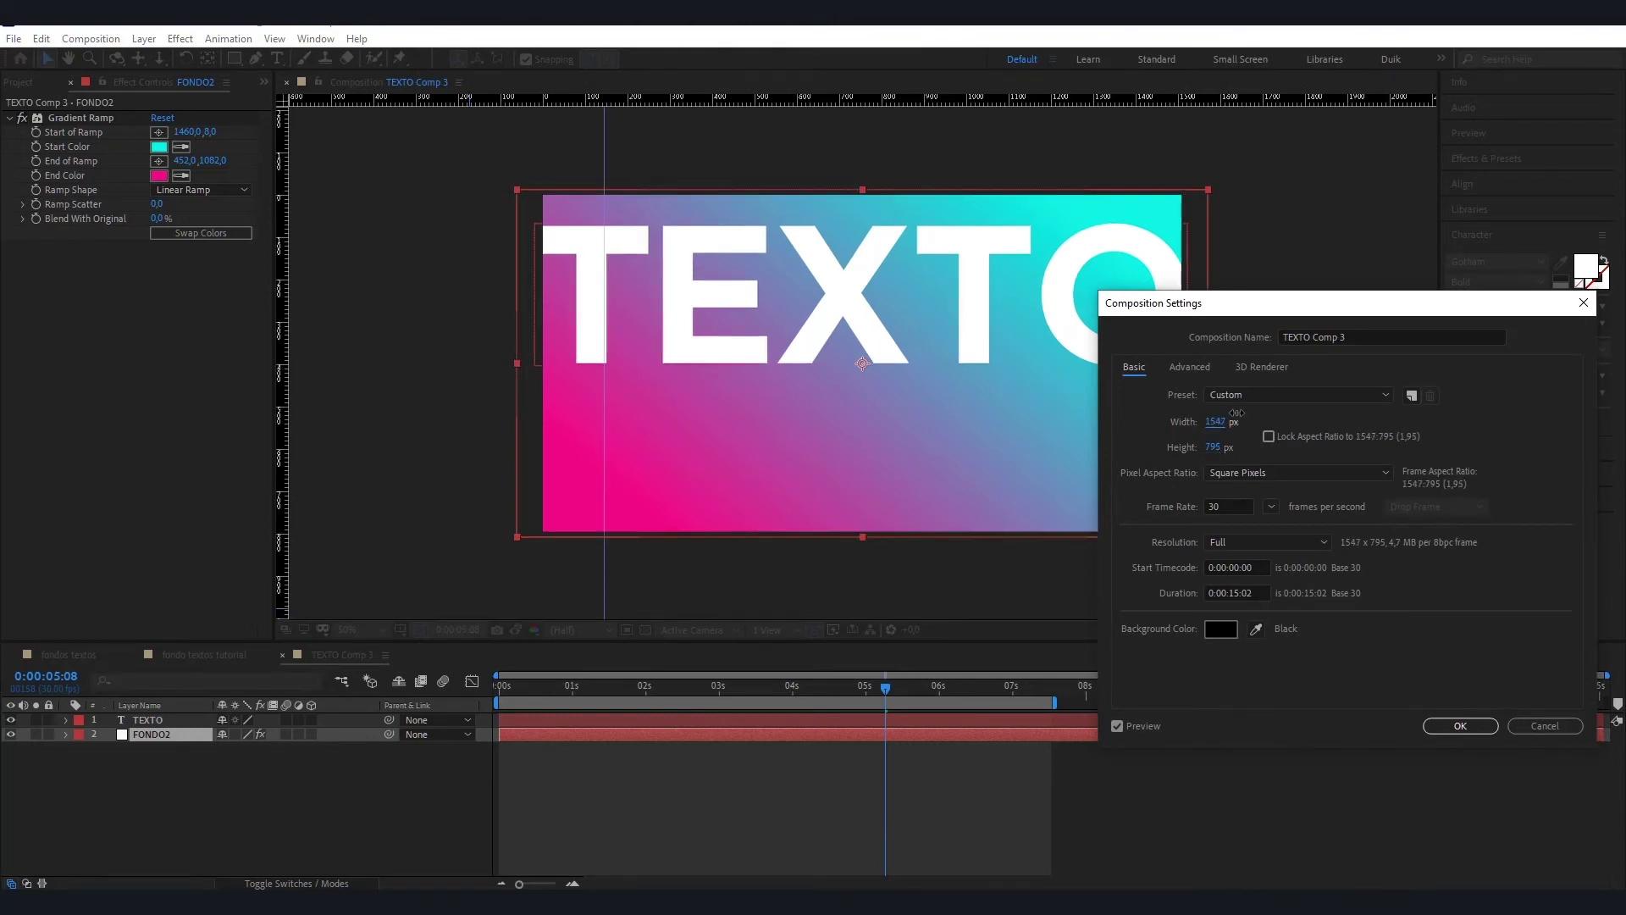
click(1461, 727)
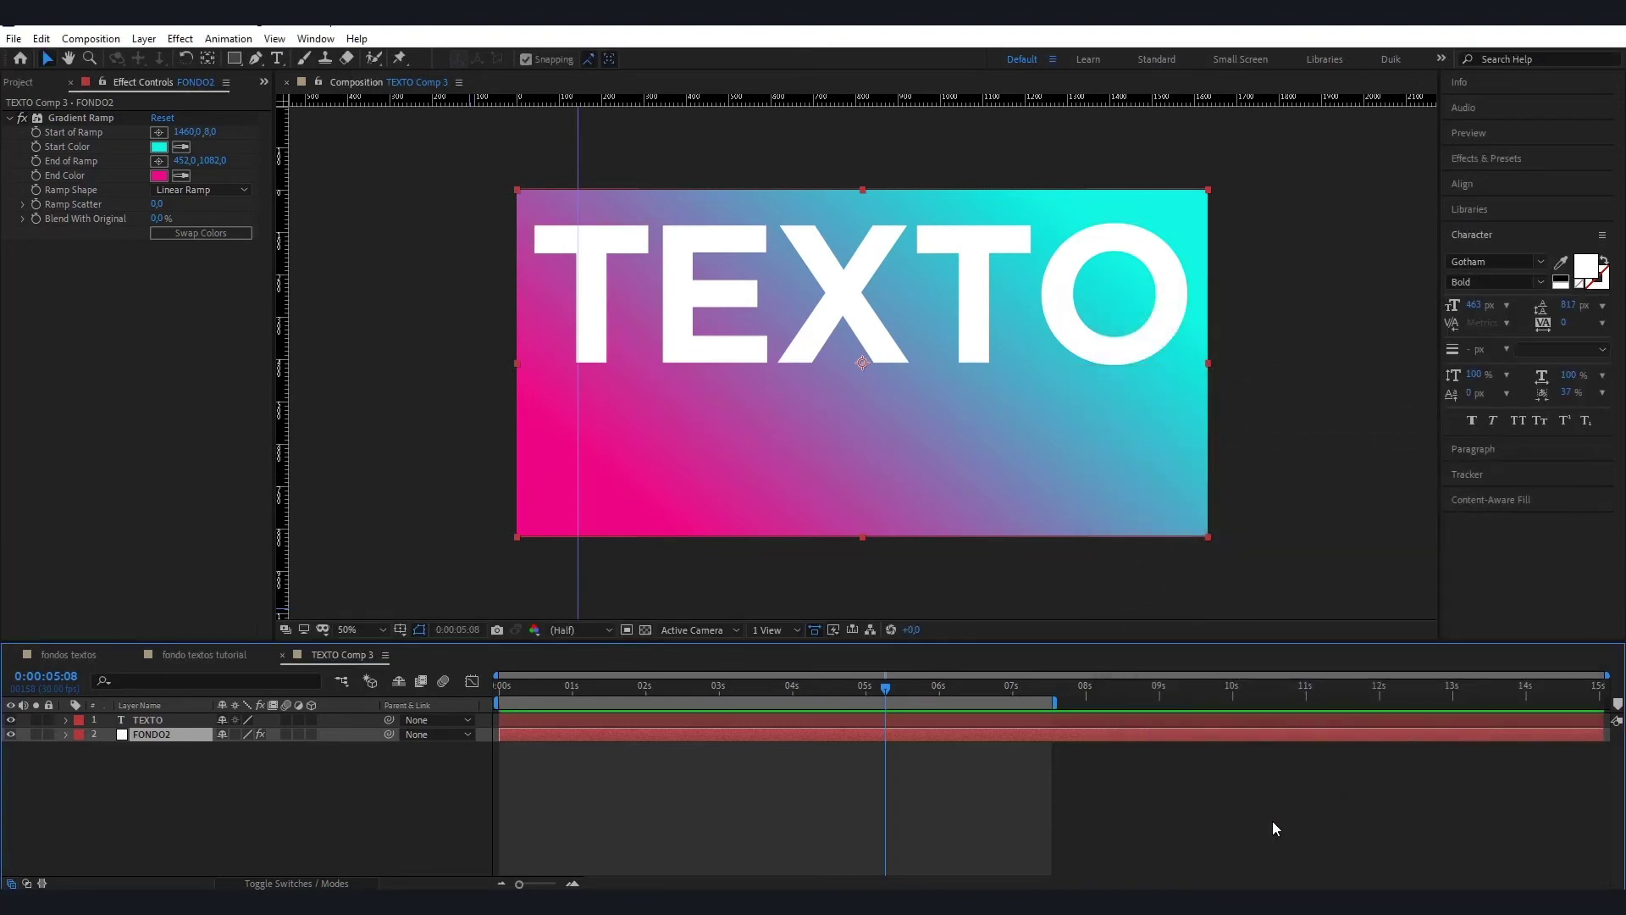
click(205, 789)
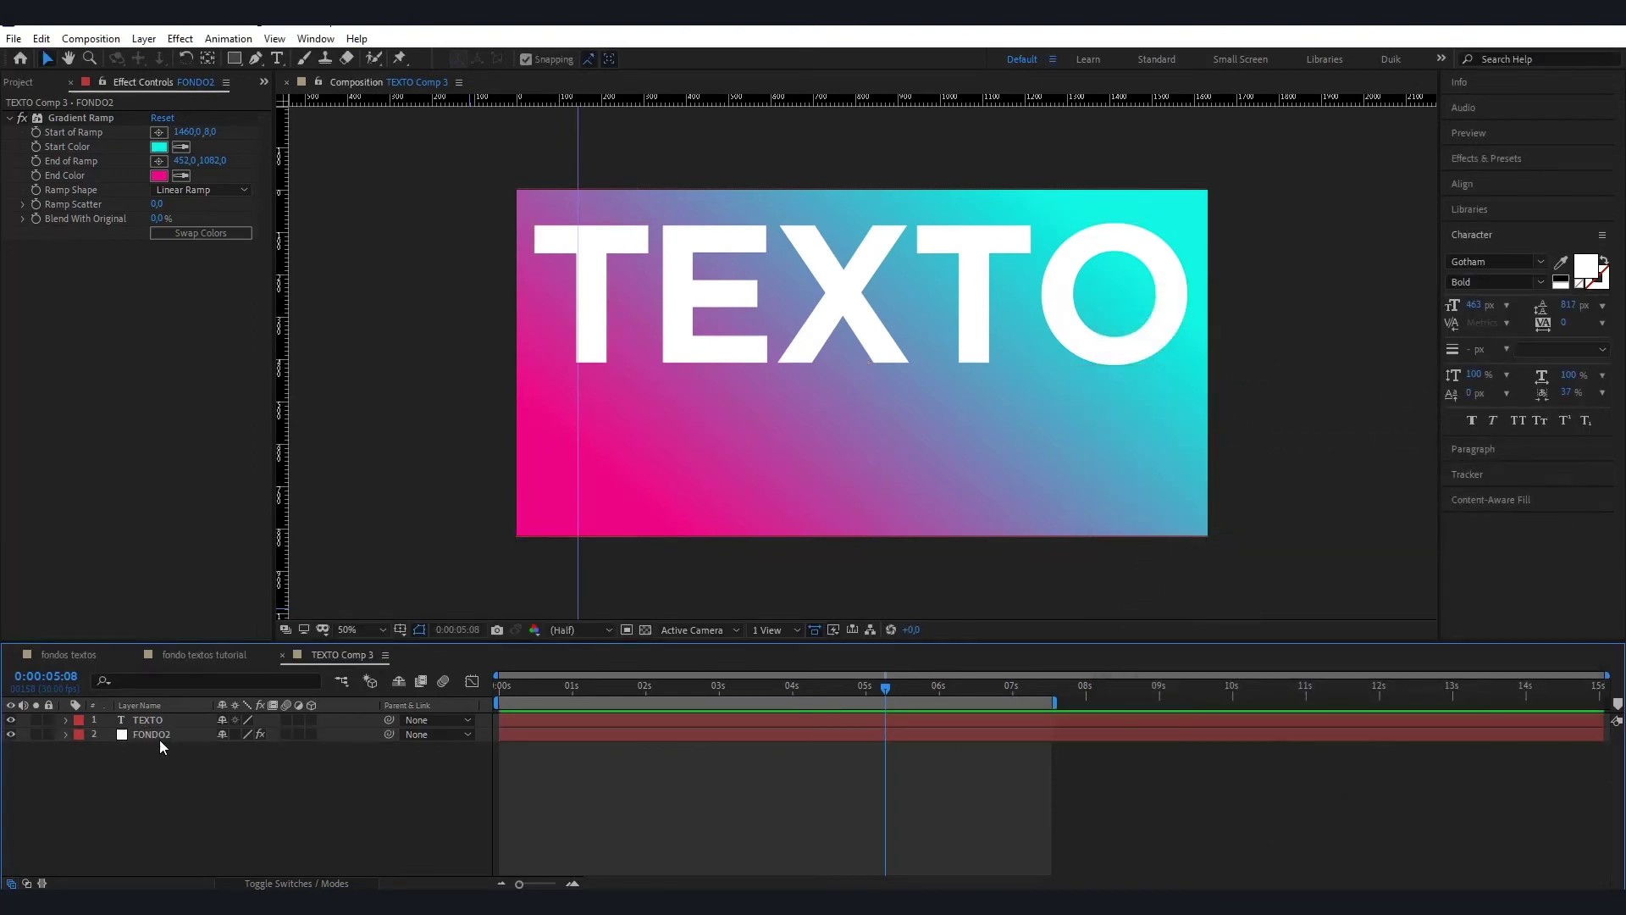
click(160, 736)
- Delete FONDO2 from the precomp, add a second text line and reduce the line spacing
key(Delete)
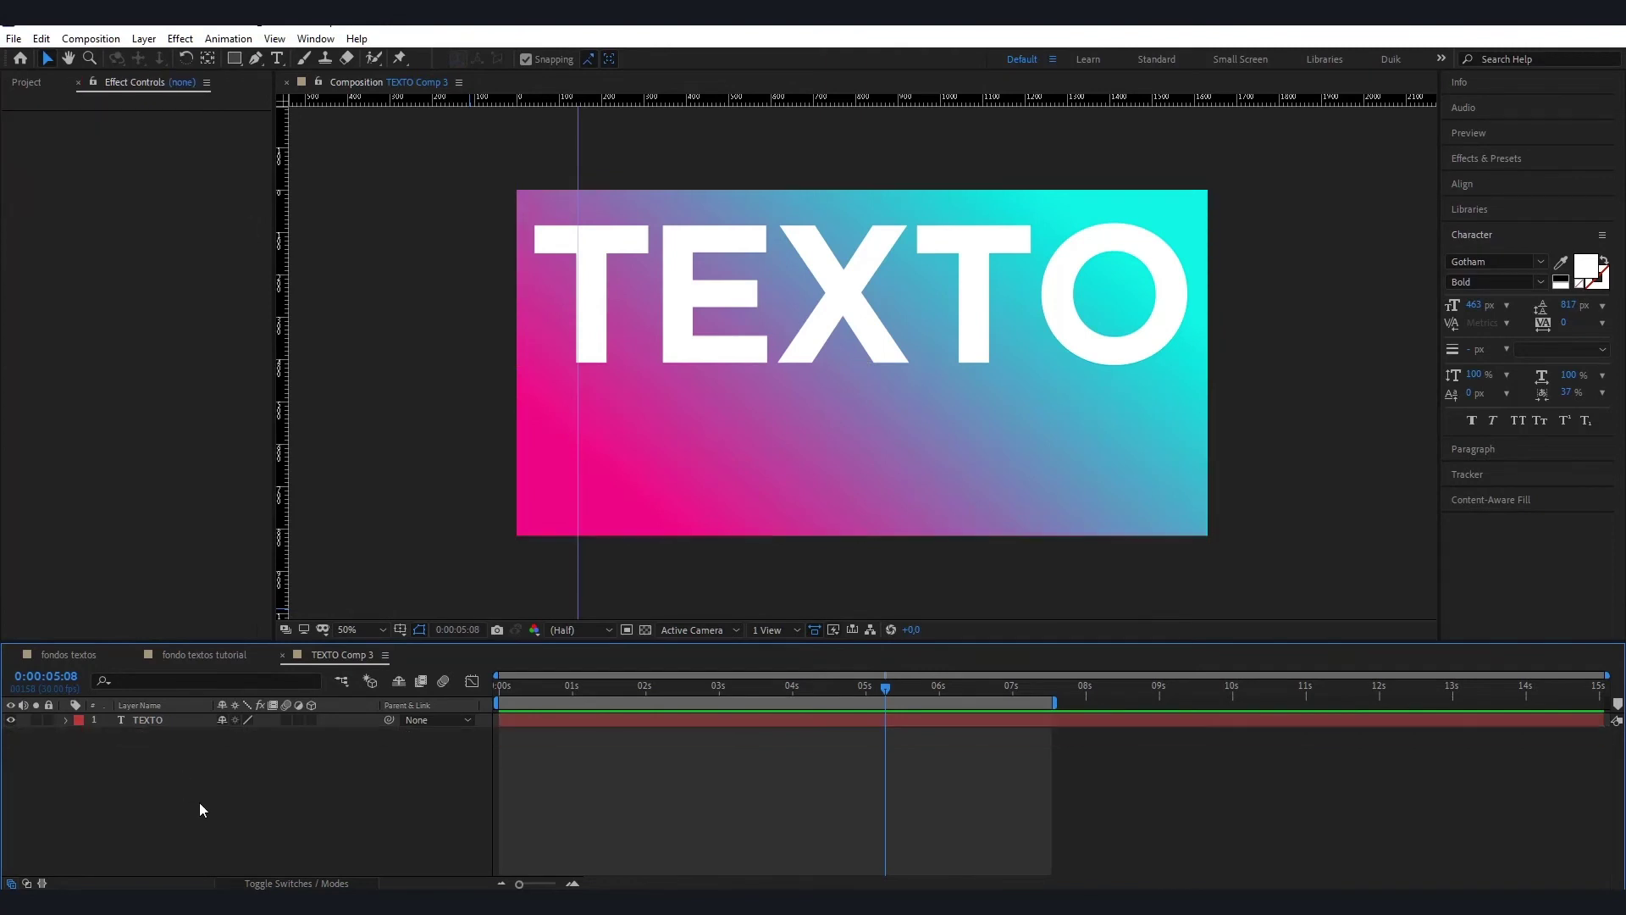
click(147, 720)
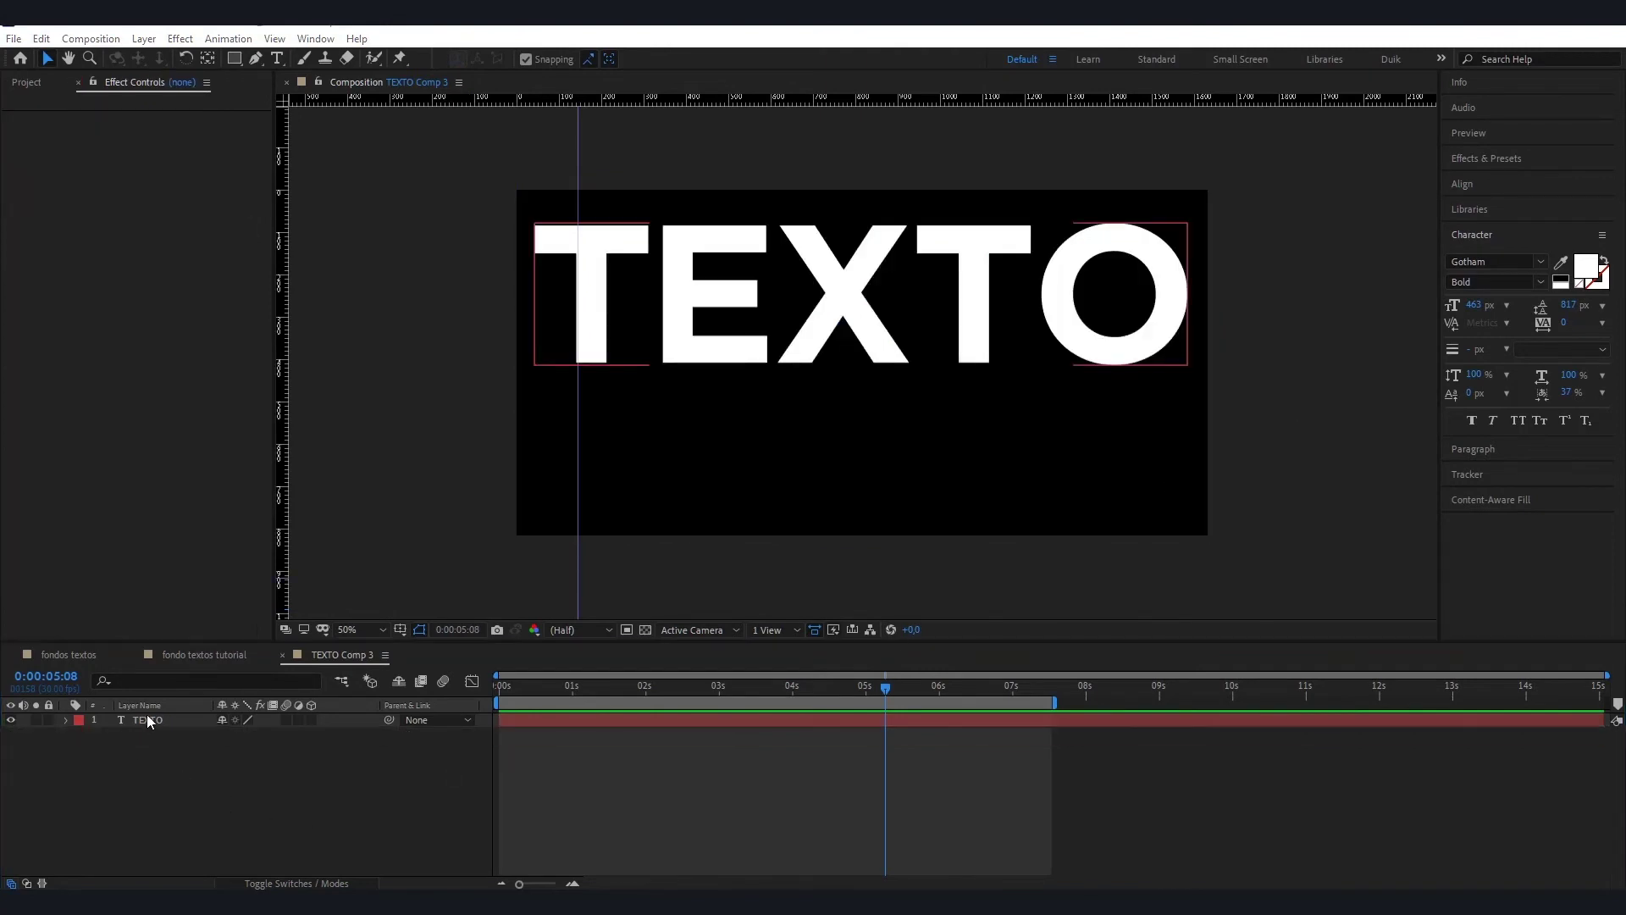
double_click(1166, 307)
click(1180, 297)
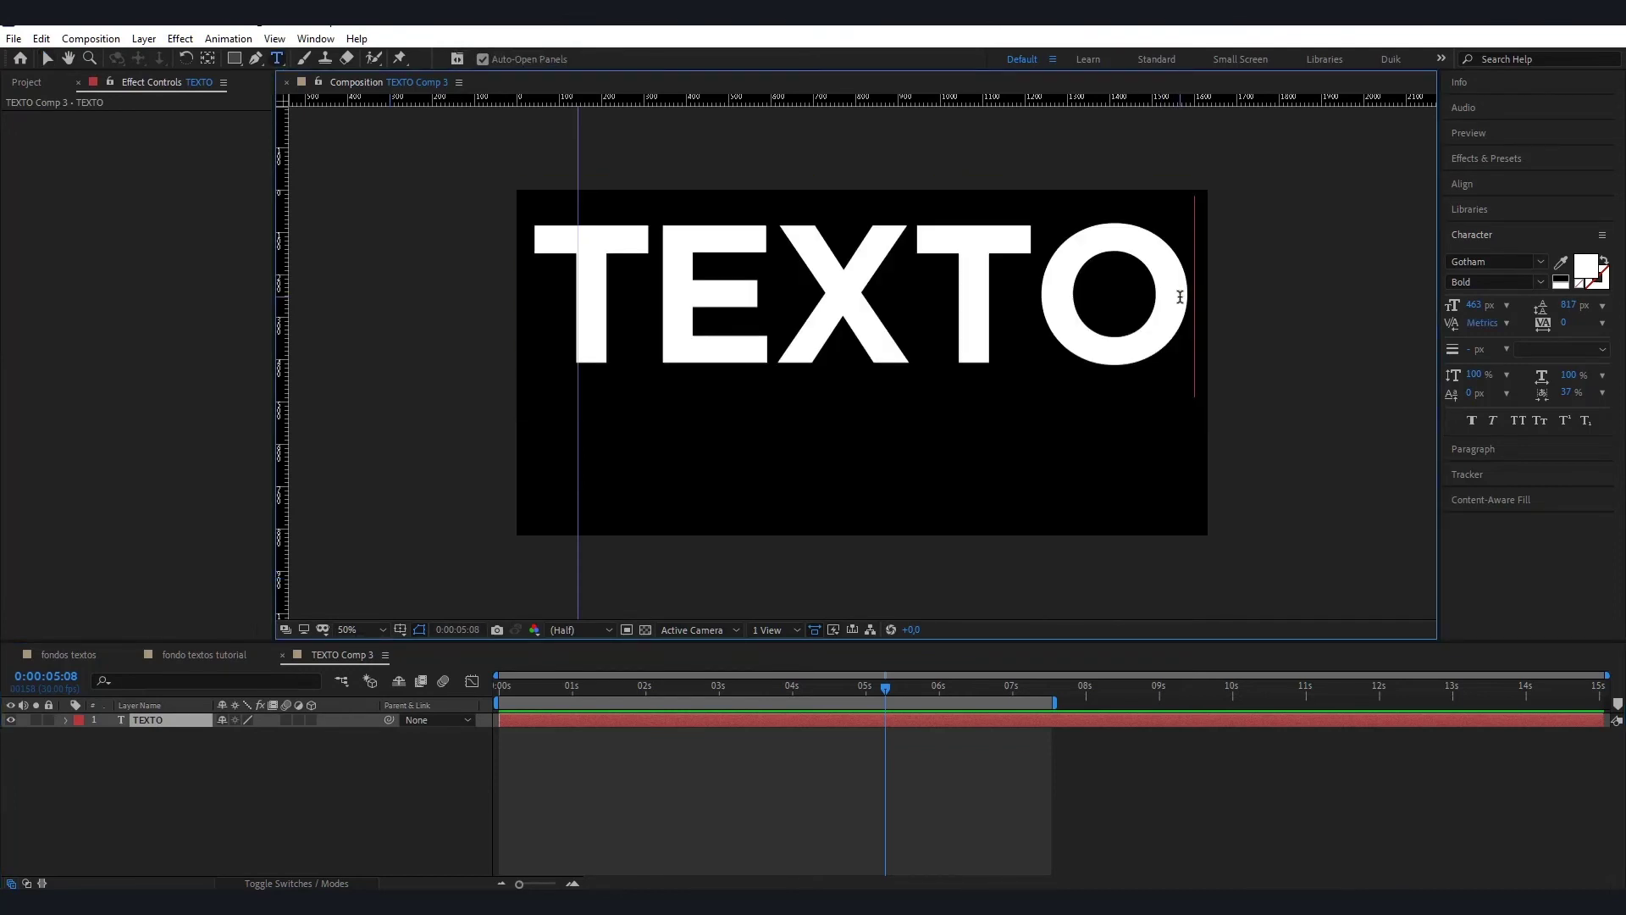
key(Return)
text(TE)
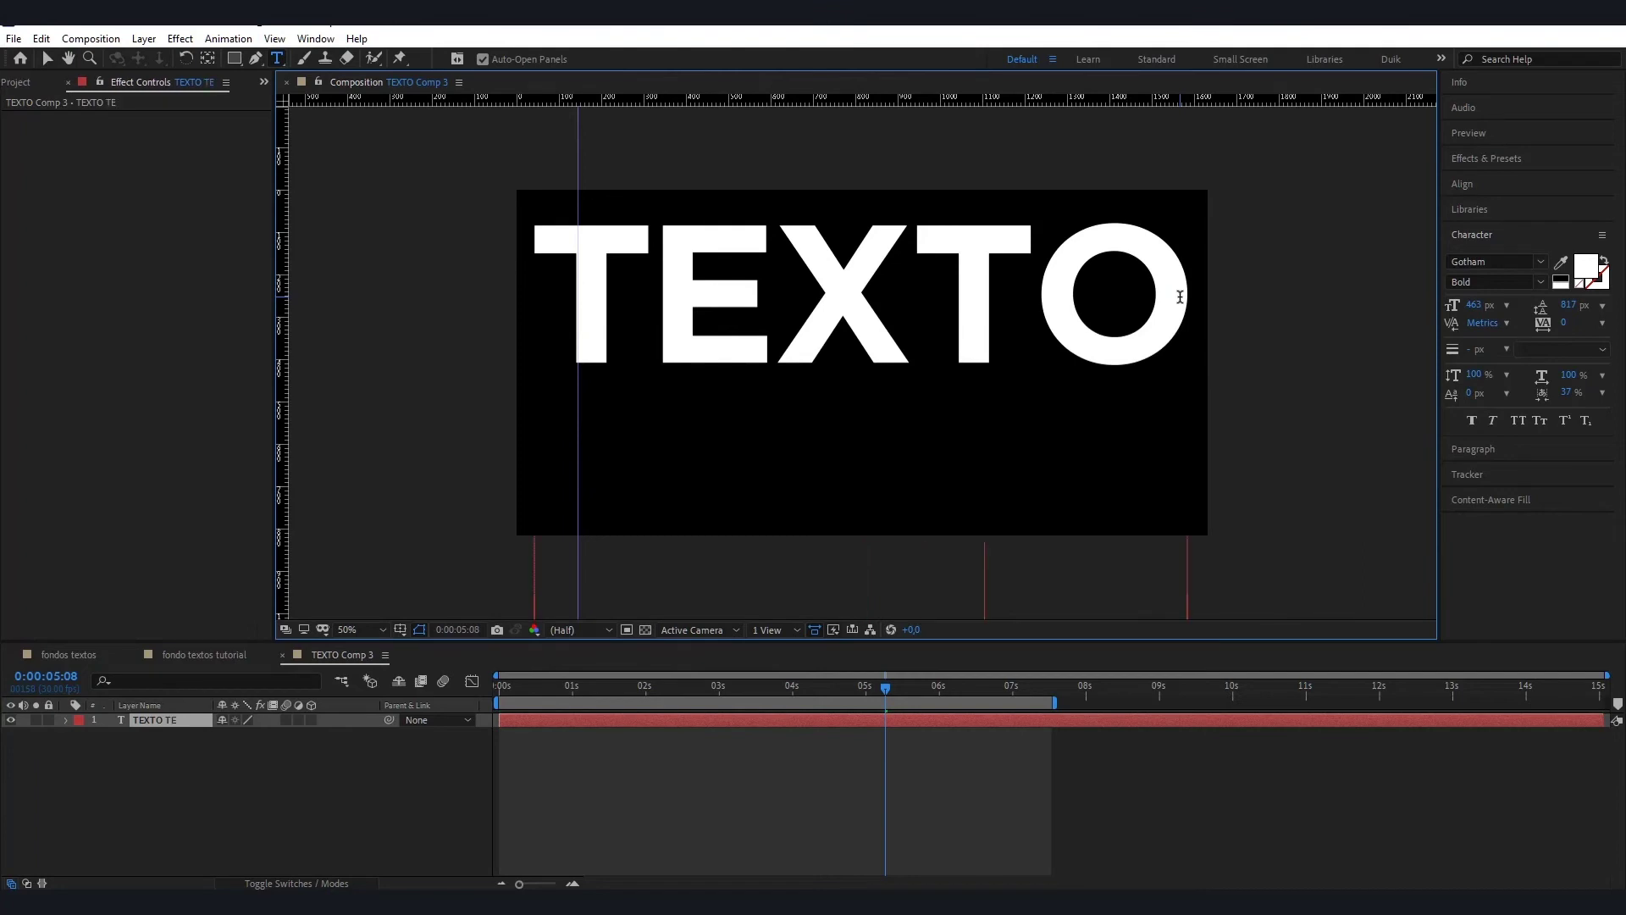
text(XTPO)
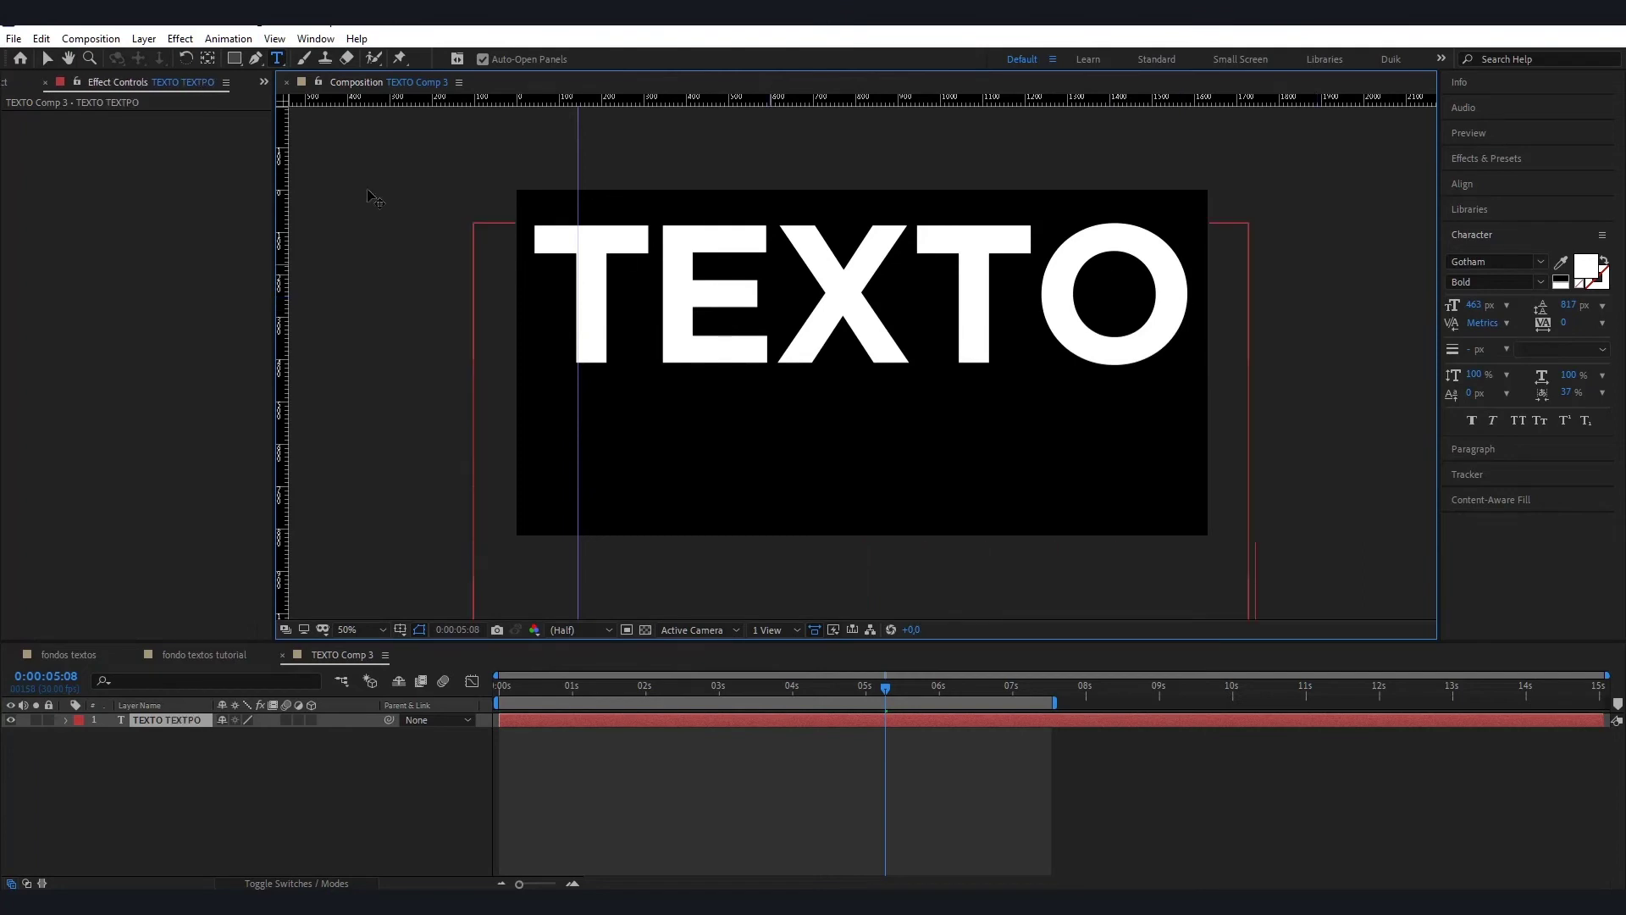
key(Escape)
drag(1569, 304, 1278, 378)
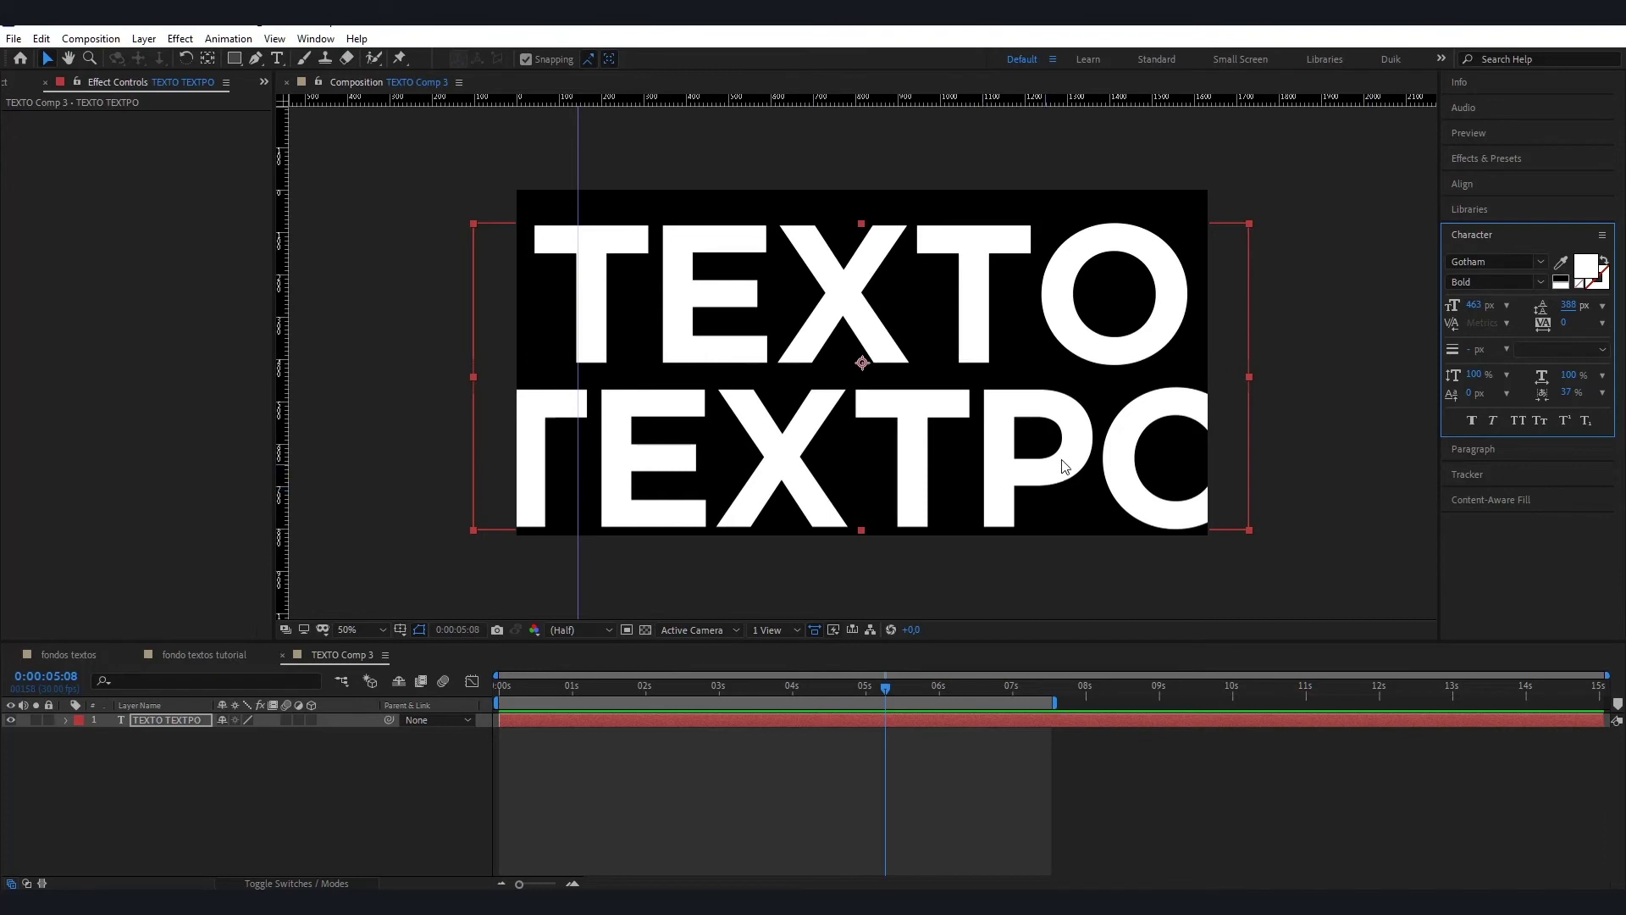
- Correct the second line to read TEXTO and tighten the leading to 396 px
double_click(1004, 468)
drag(987, 462, 1237, 464)
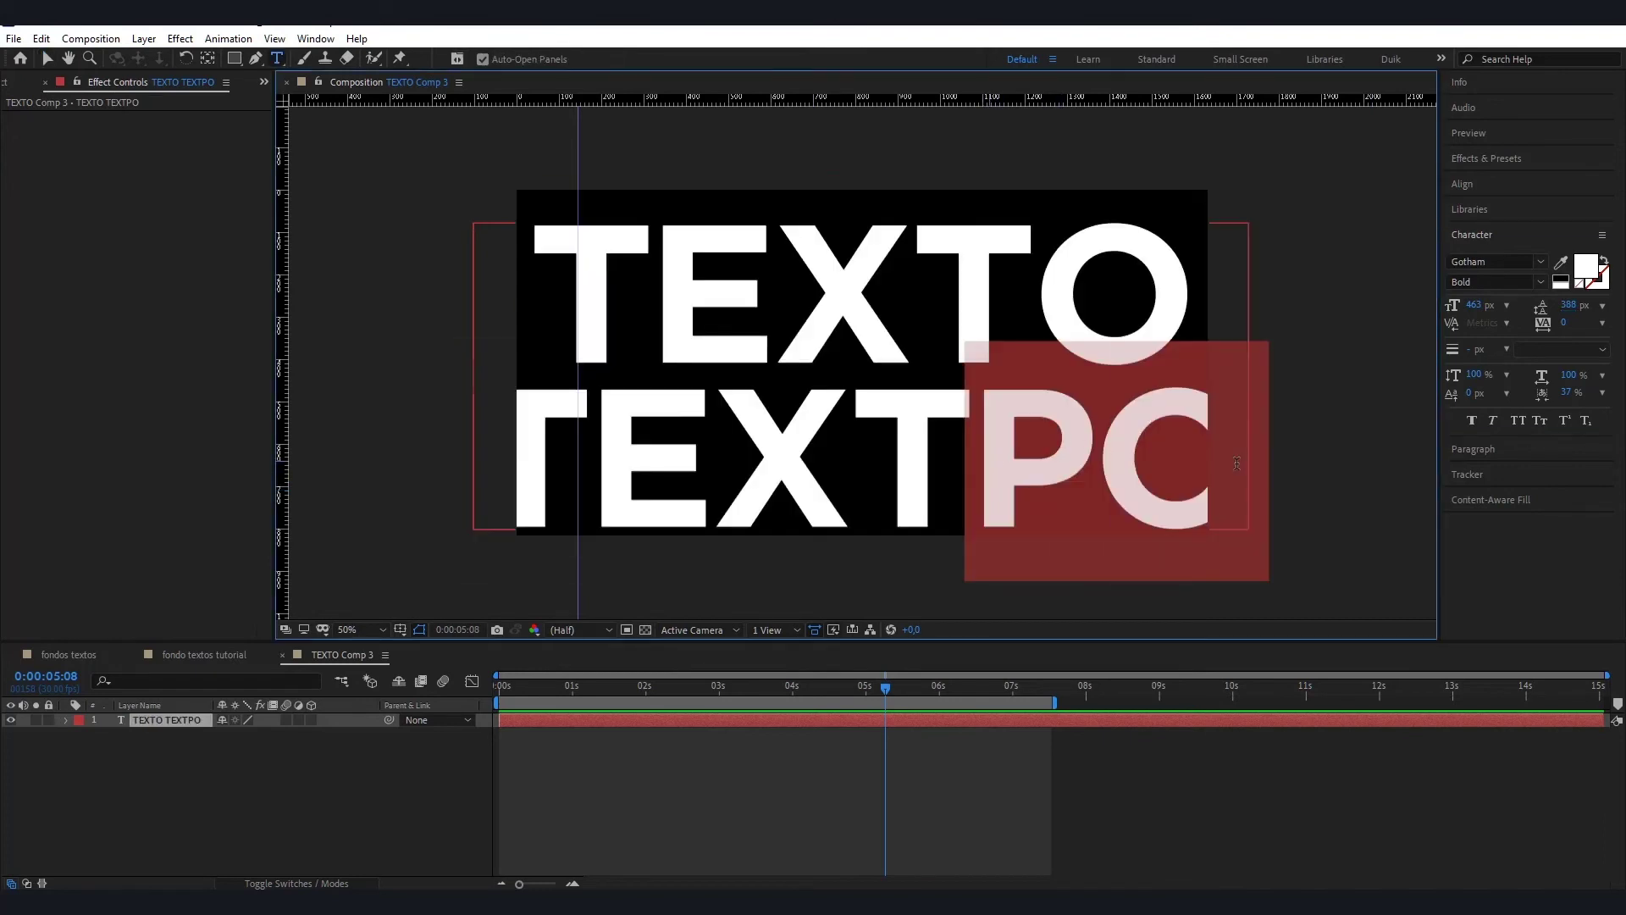
text(o)
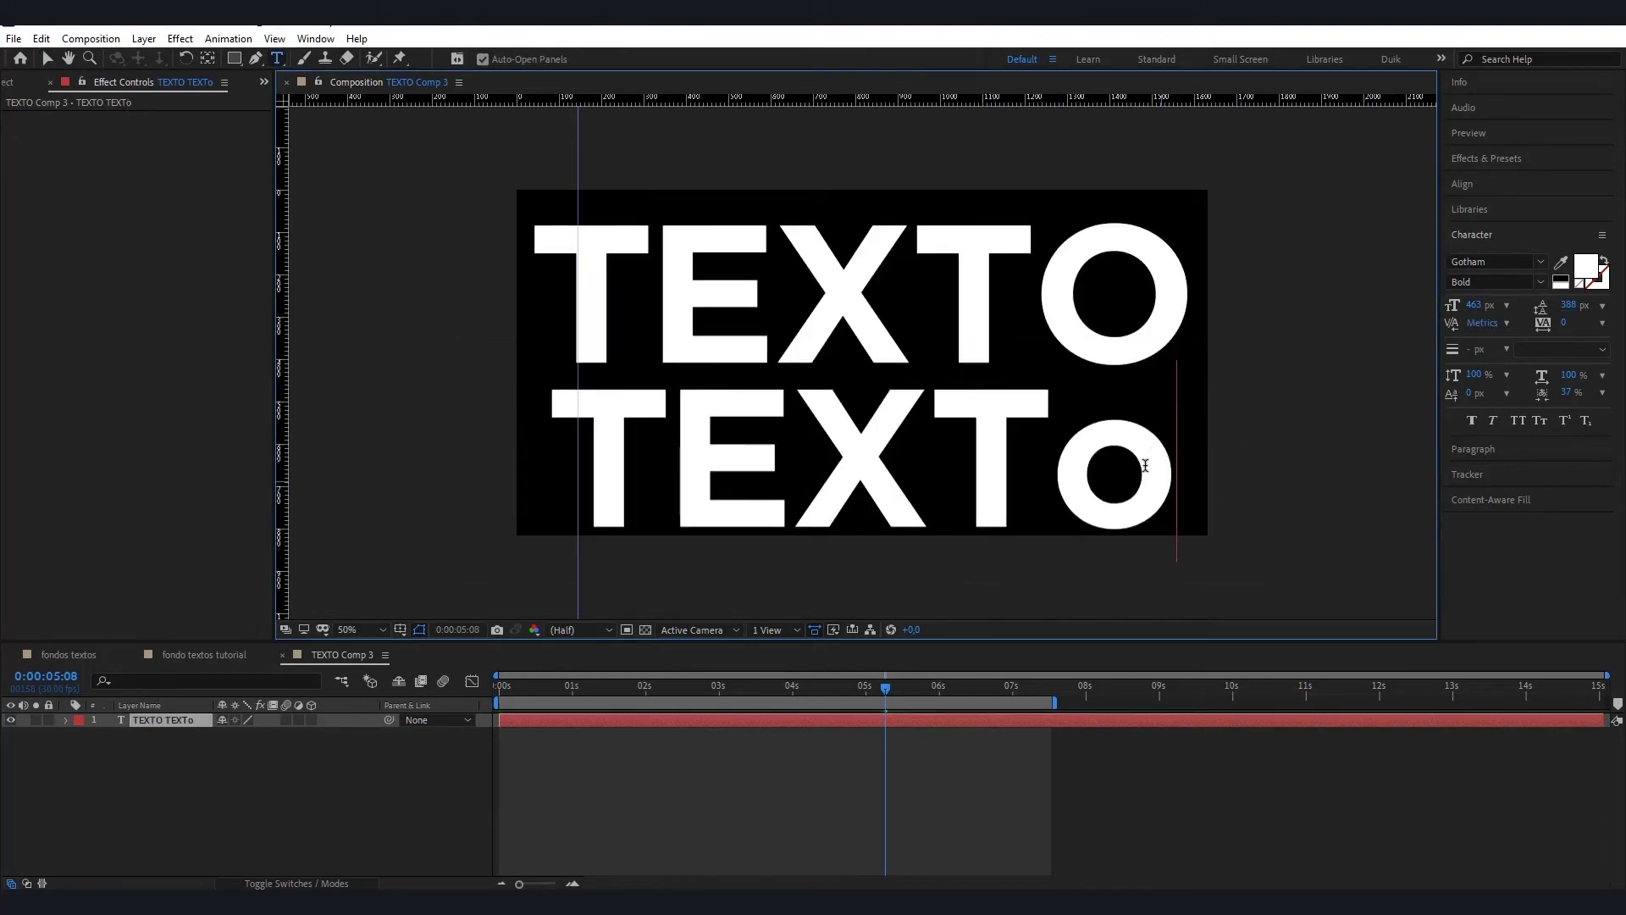
drag(1119, 473, 1160, 484)
text(O)
key(Escape)
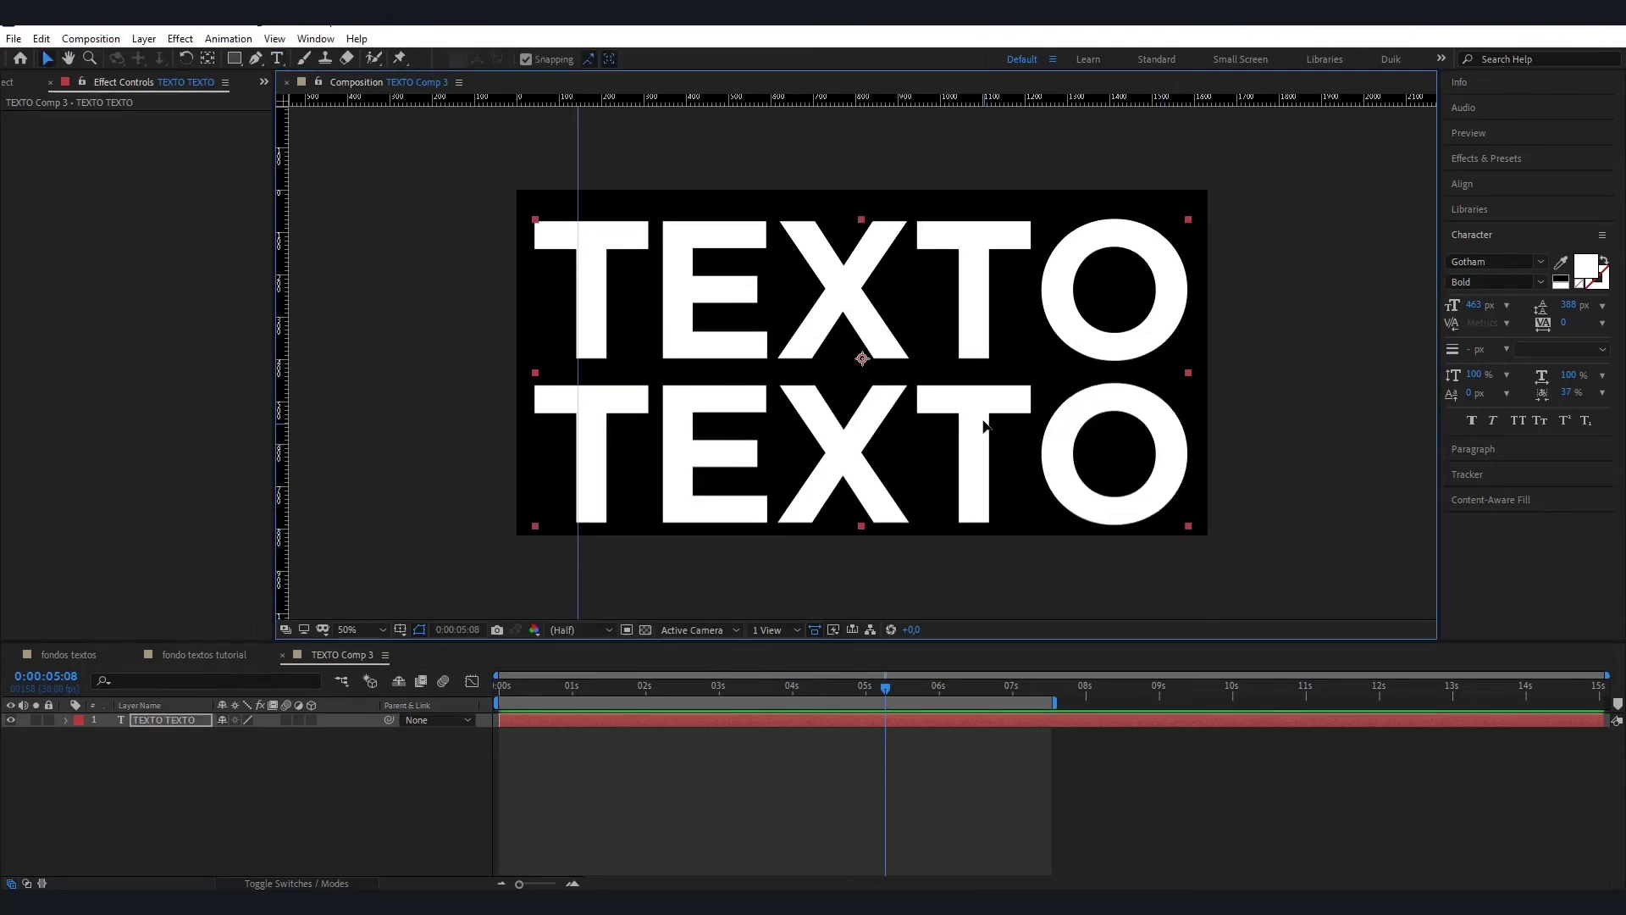
drag(1584, 305, 1582, 305)
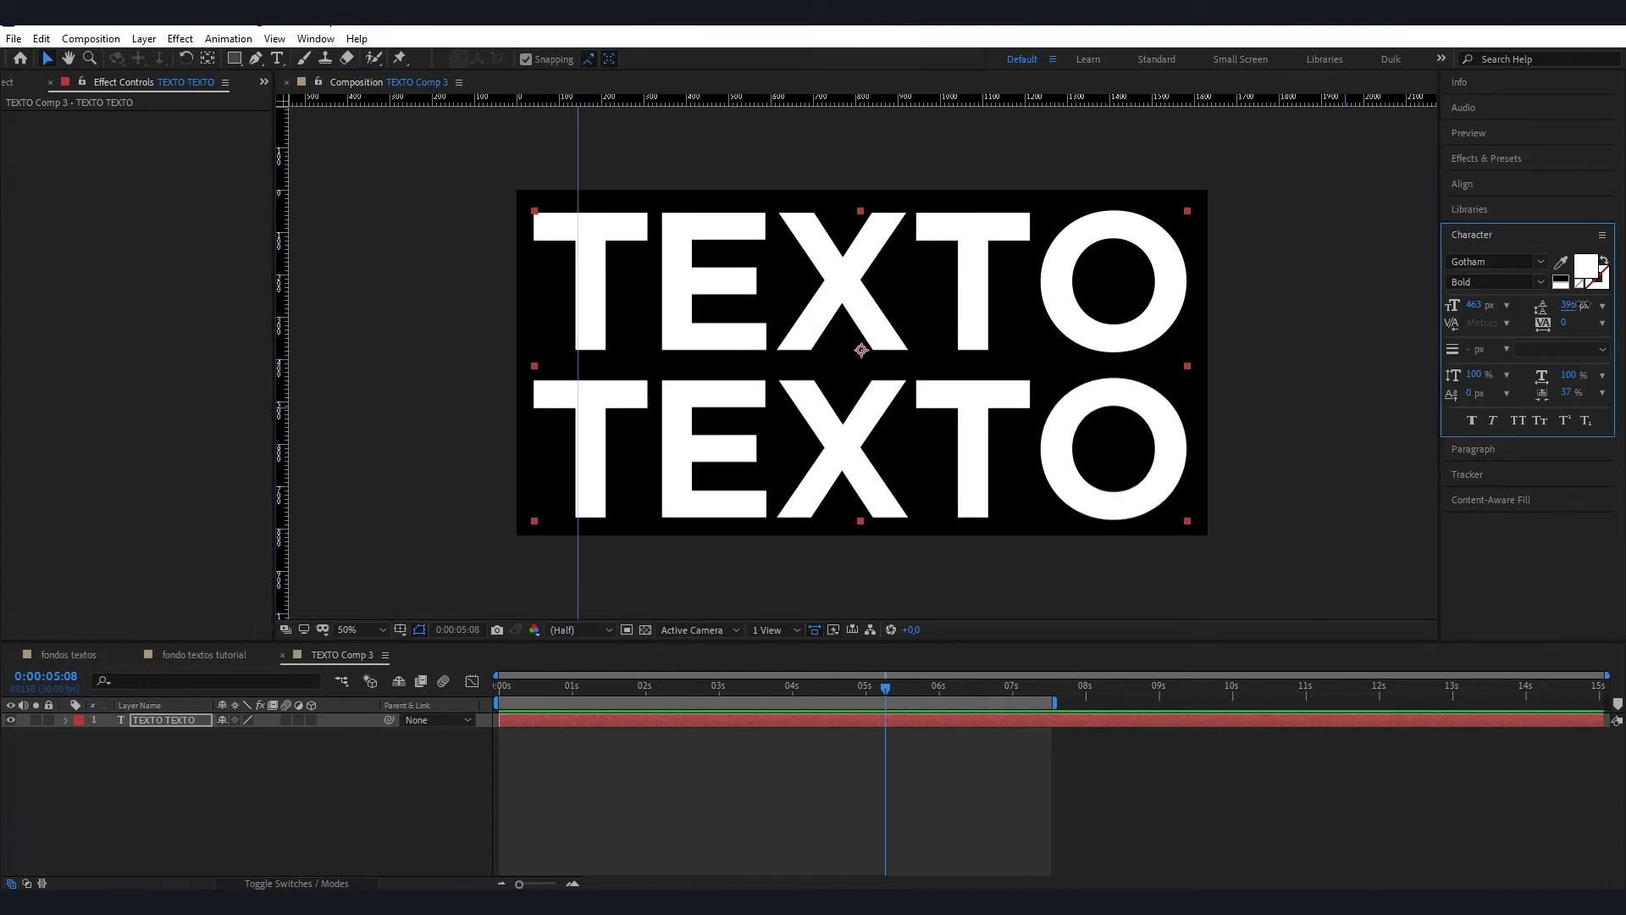
click(1397, 437)
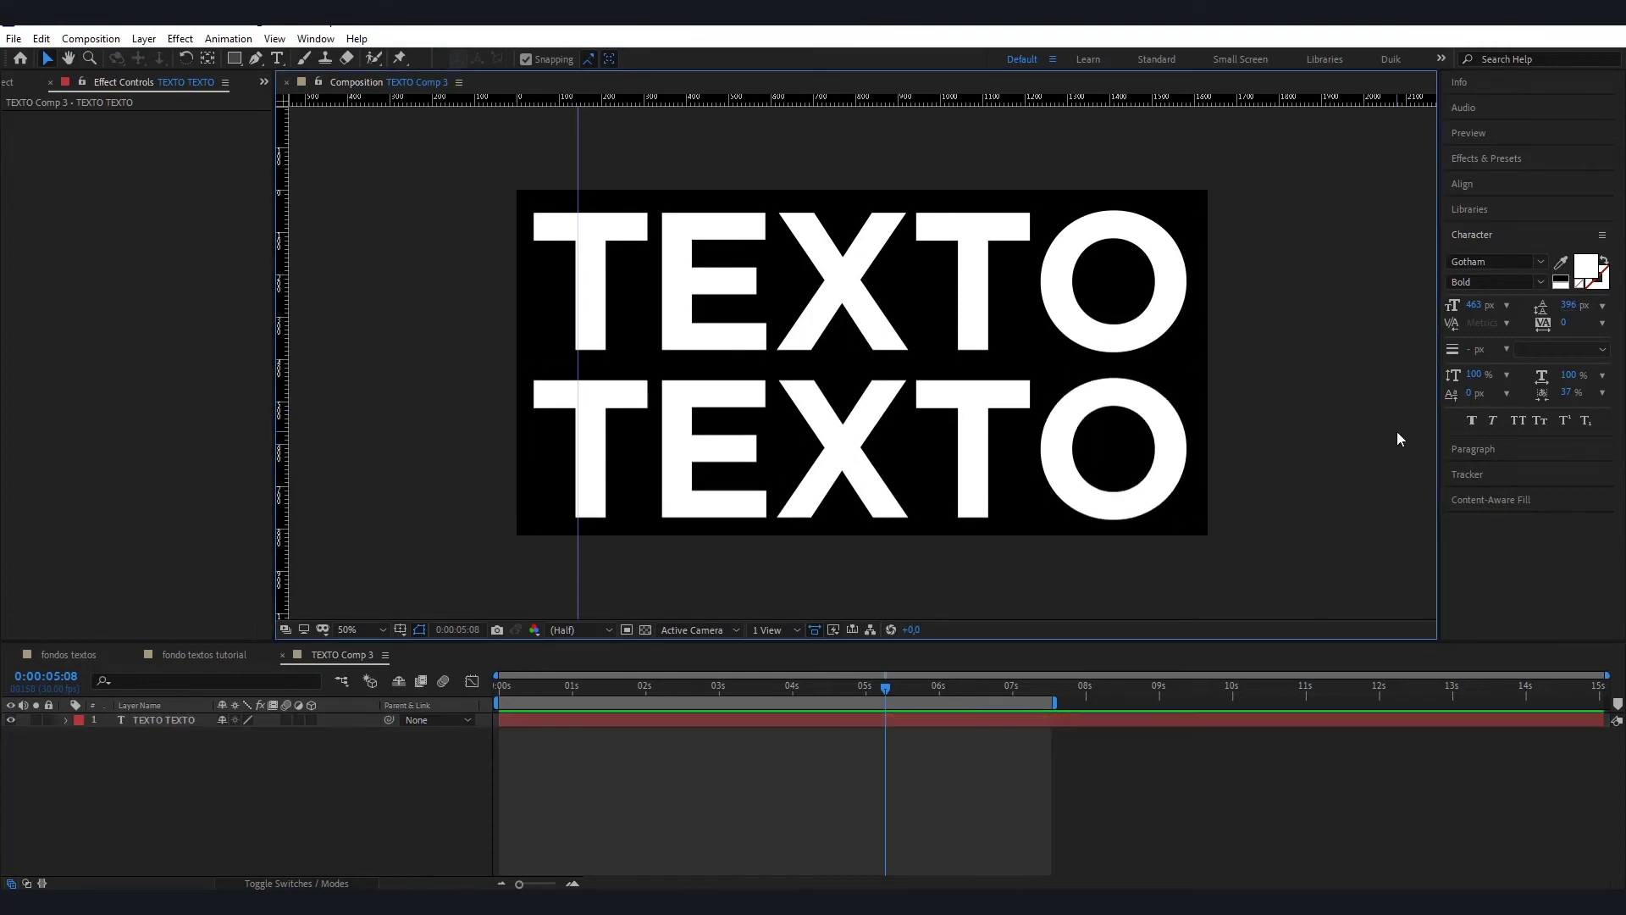
- In fondo textos tutorial, apply Motion Tile to TEXTO Comp 3 and keyframe Tile Center at 0:00
click(221, 655)
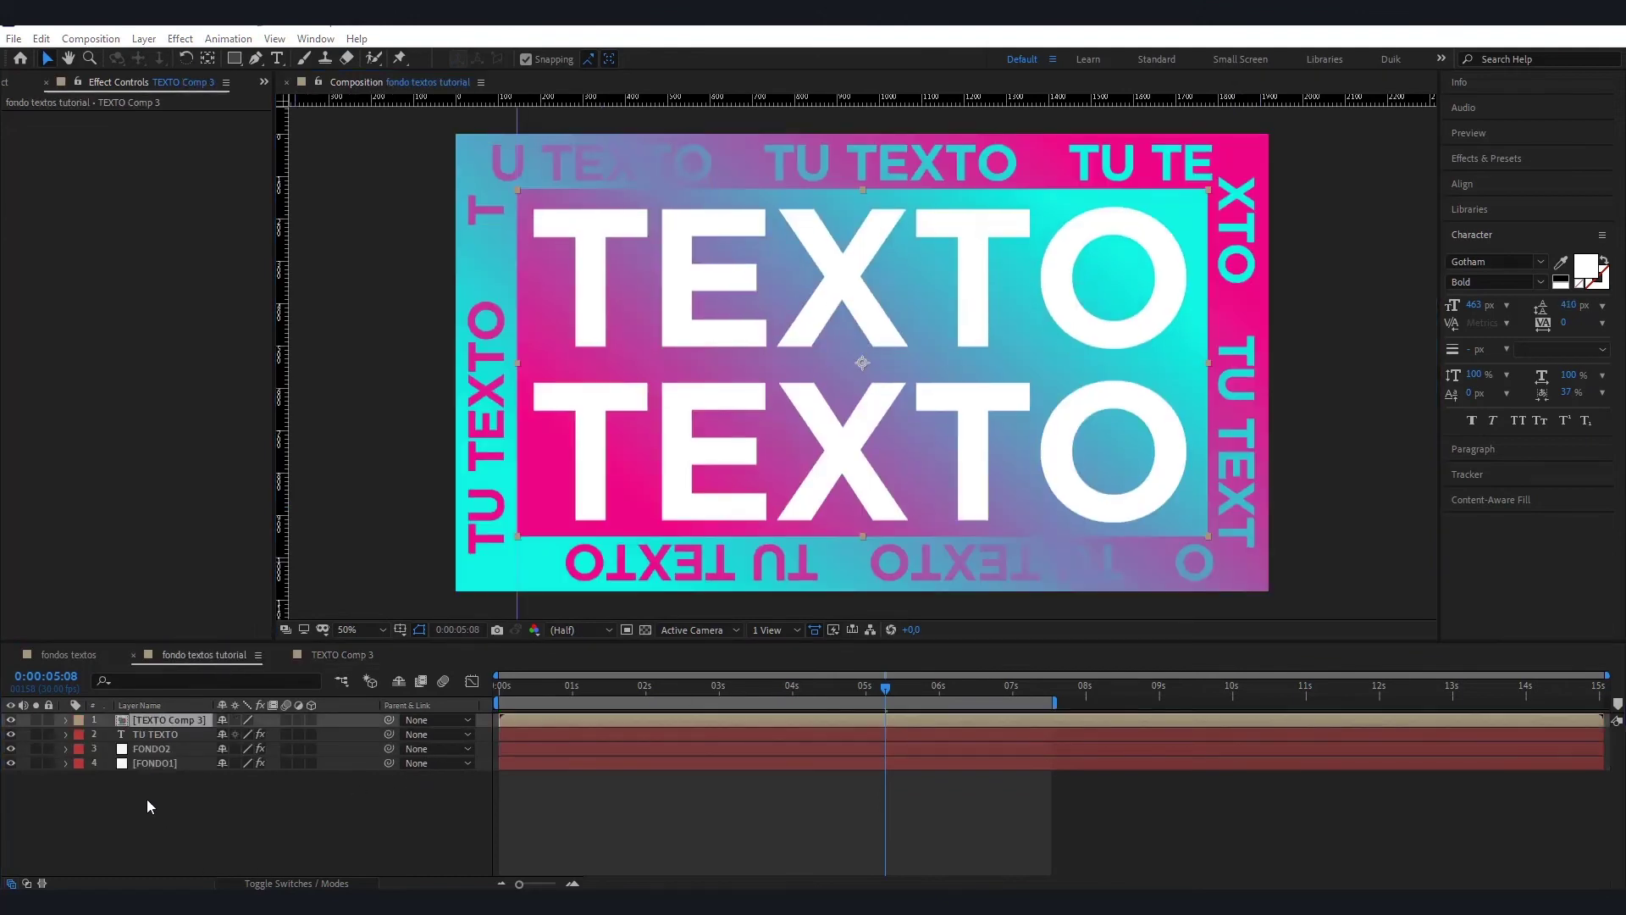
click(131, 722)
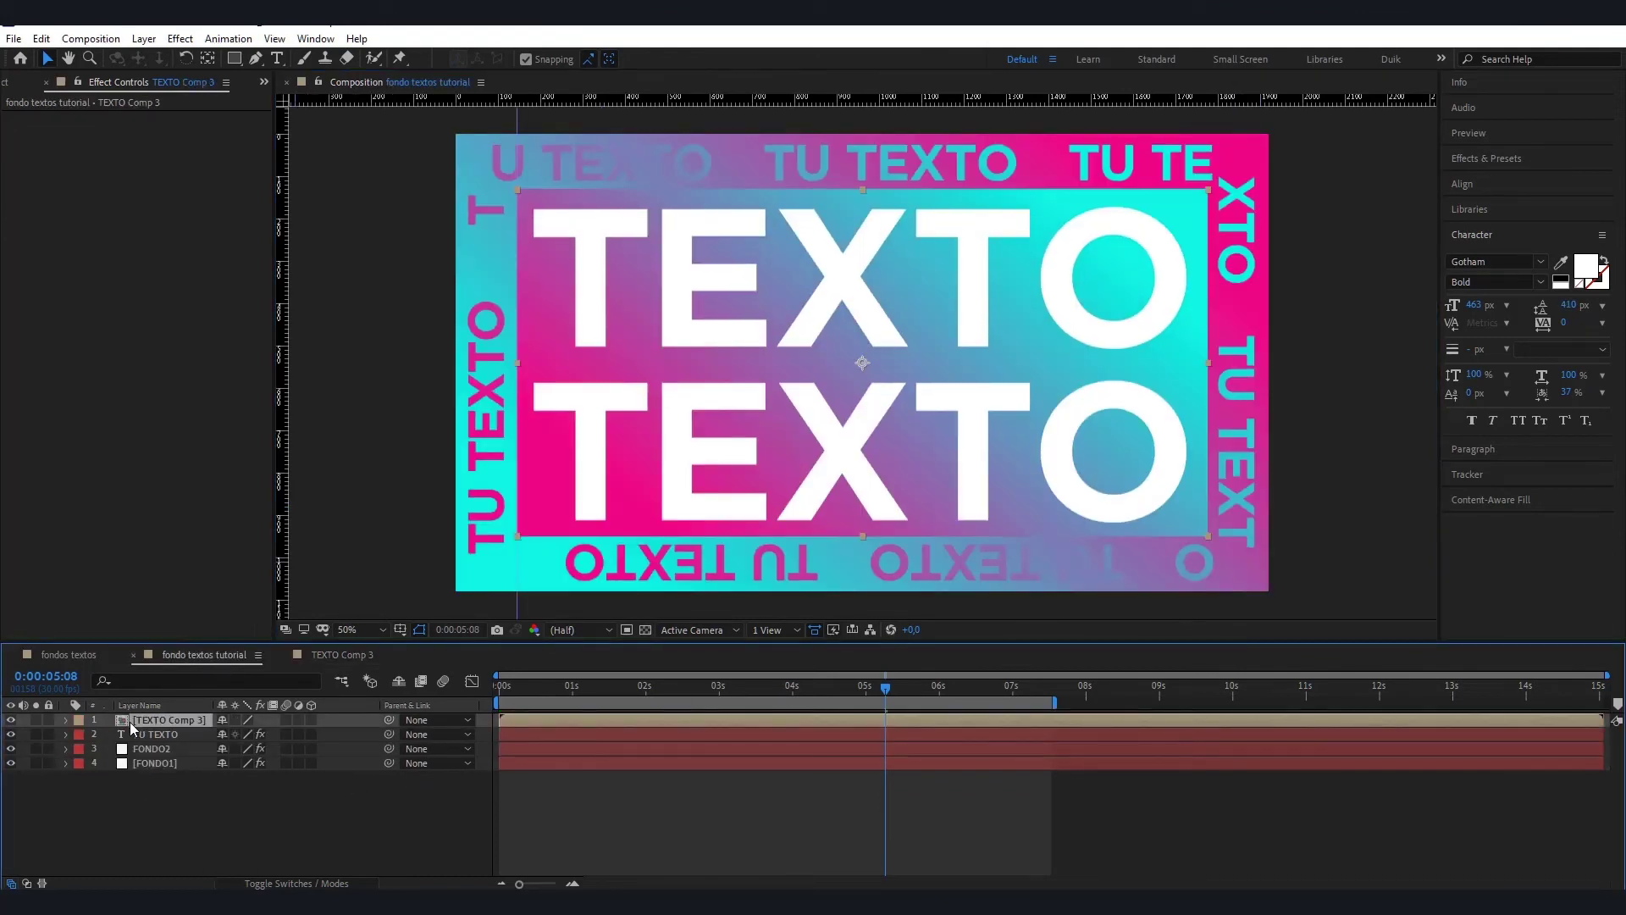
key(ctrl+space)
text(m)
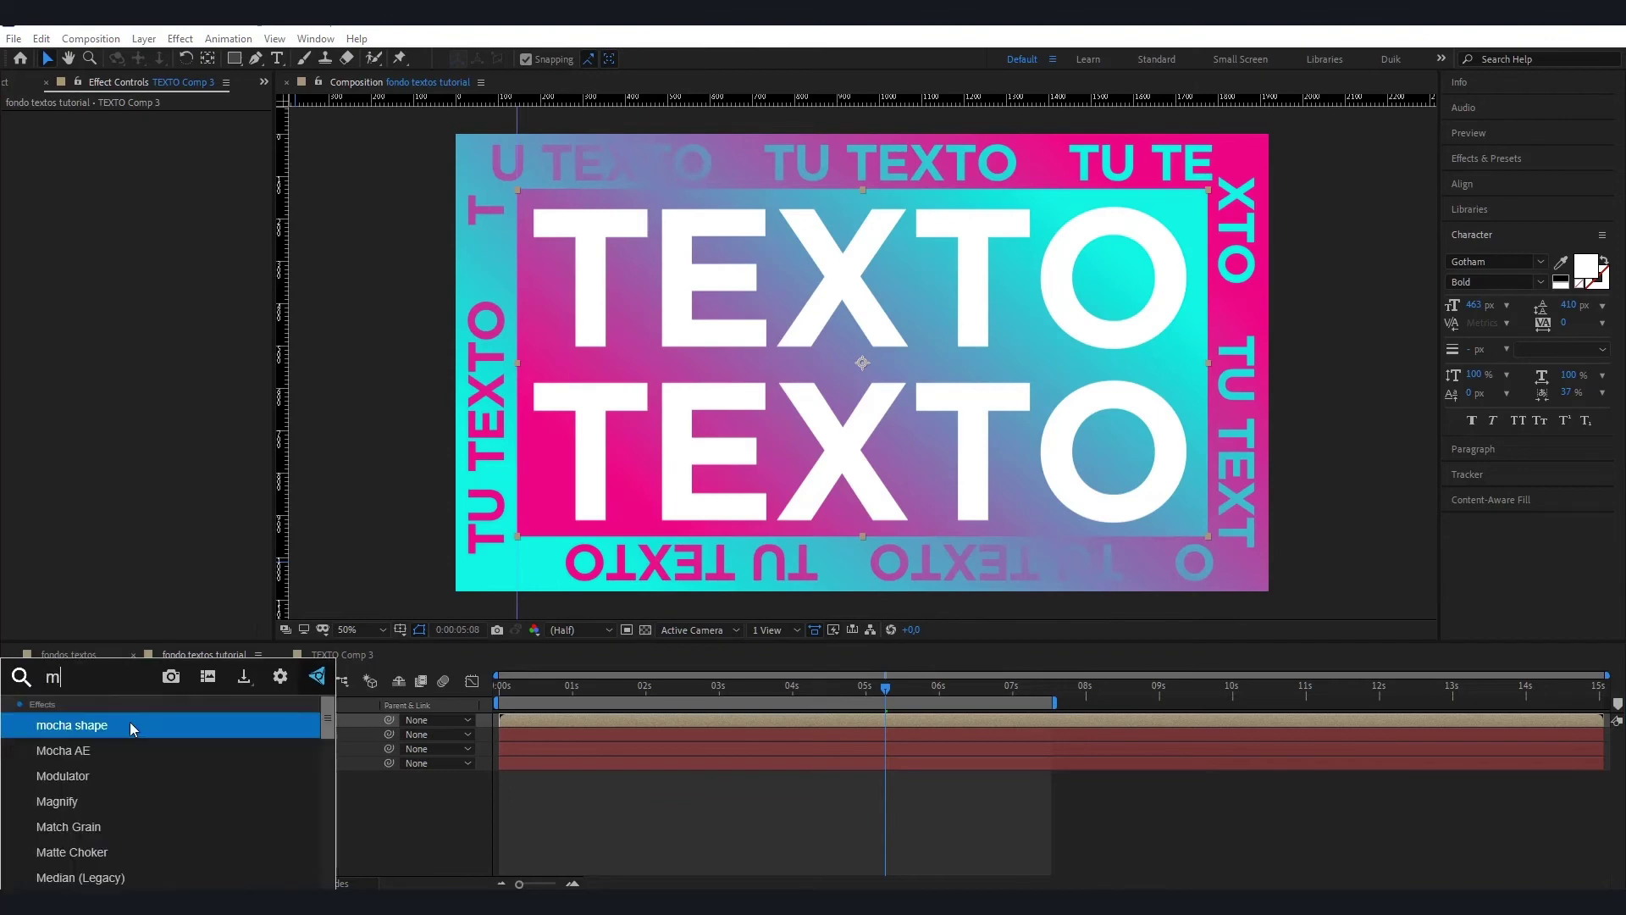
text(otio)
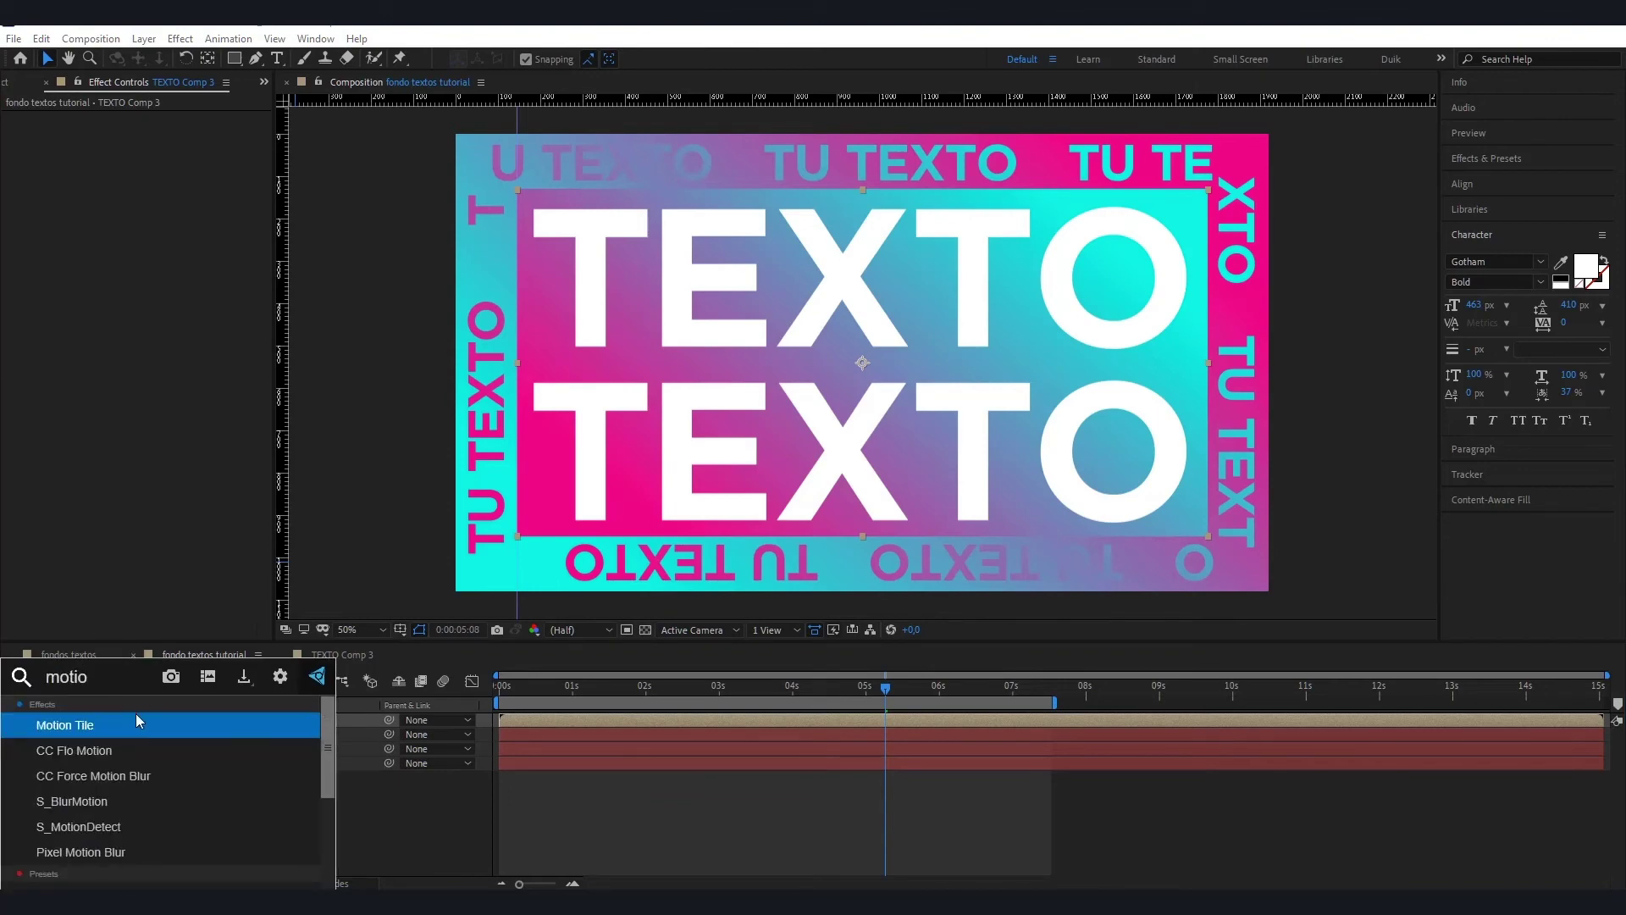
click(135, 713)
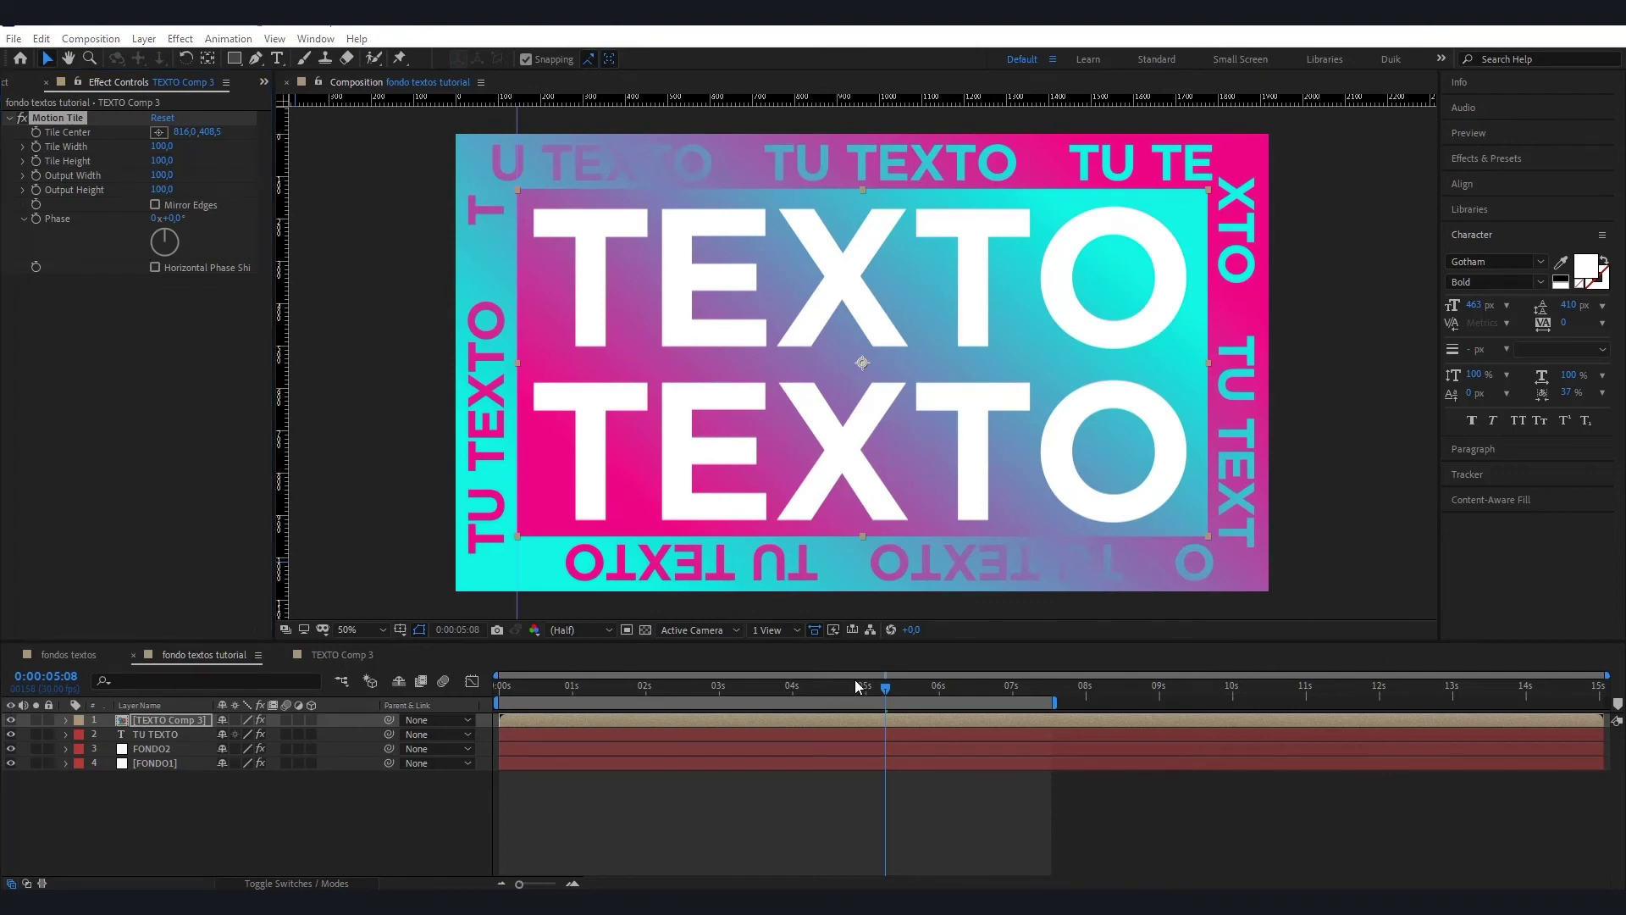
drag(881, 690, 498, 690)
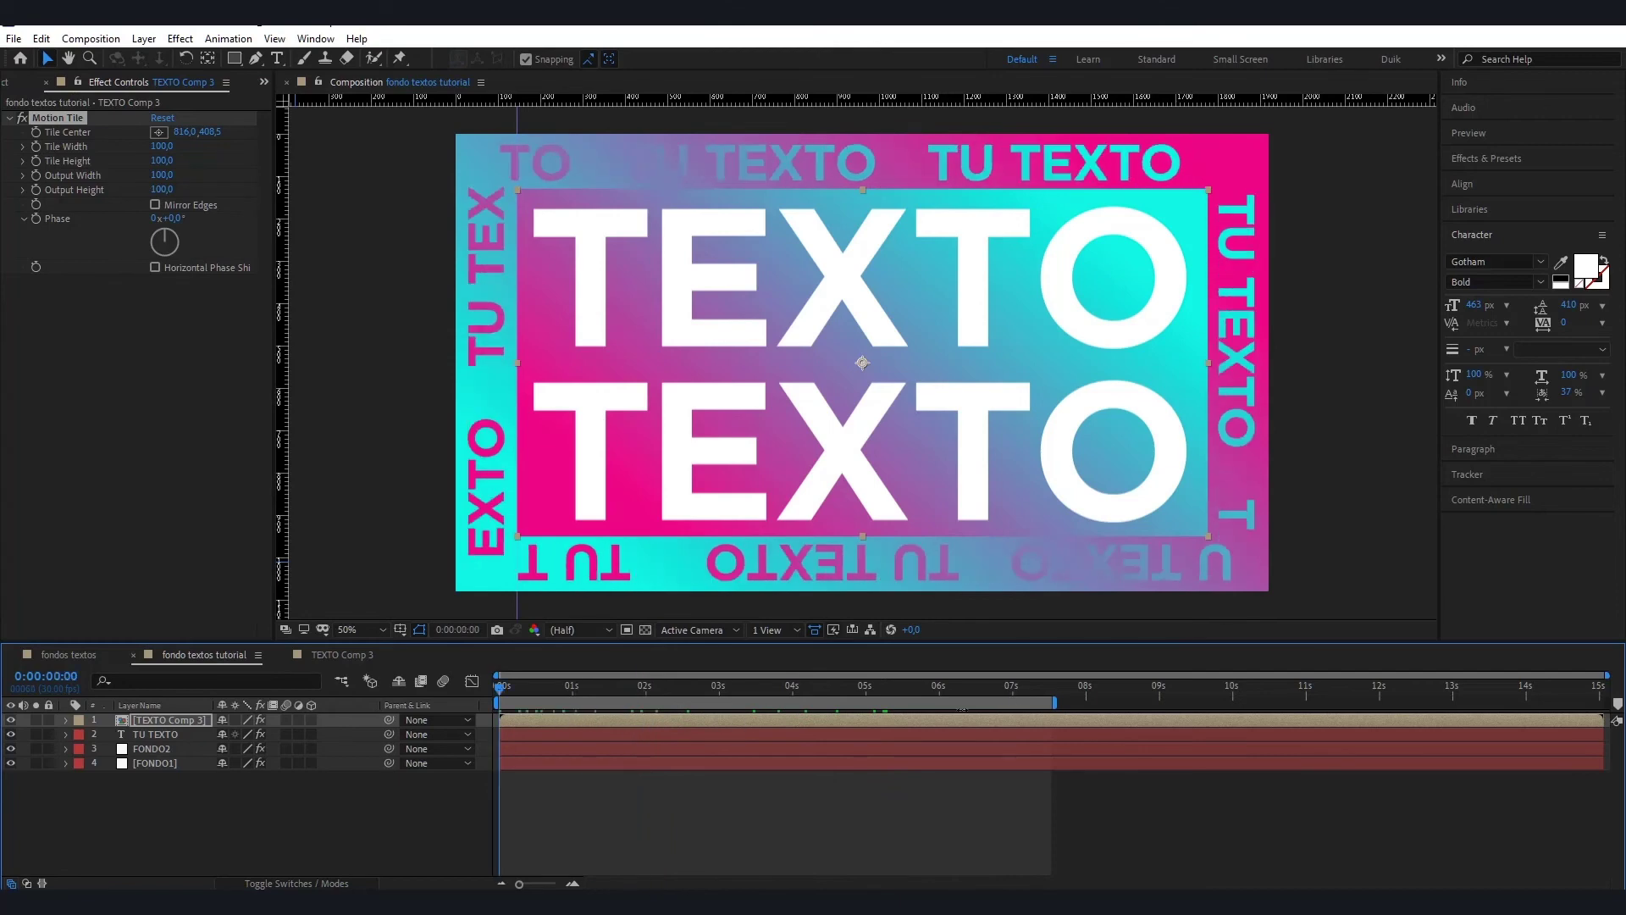
click(36, 133)
click(175, 719)
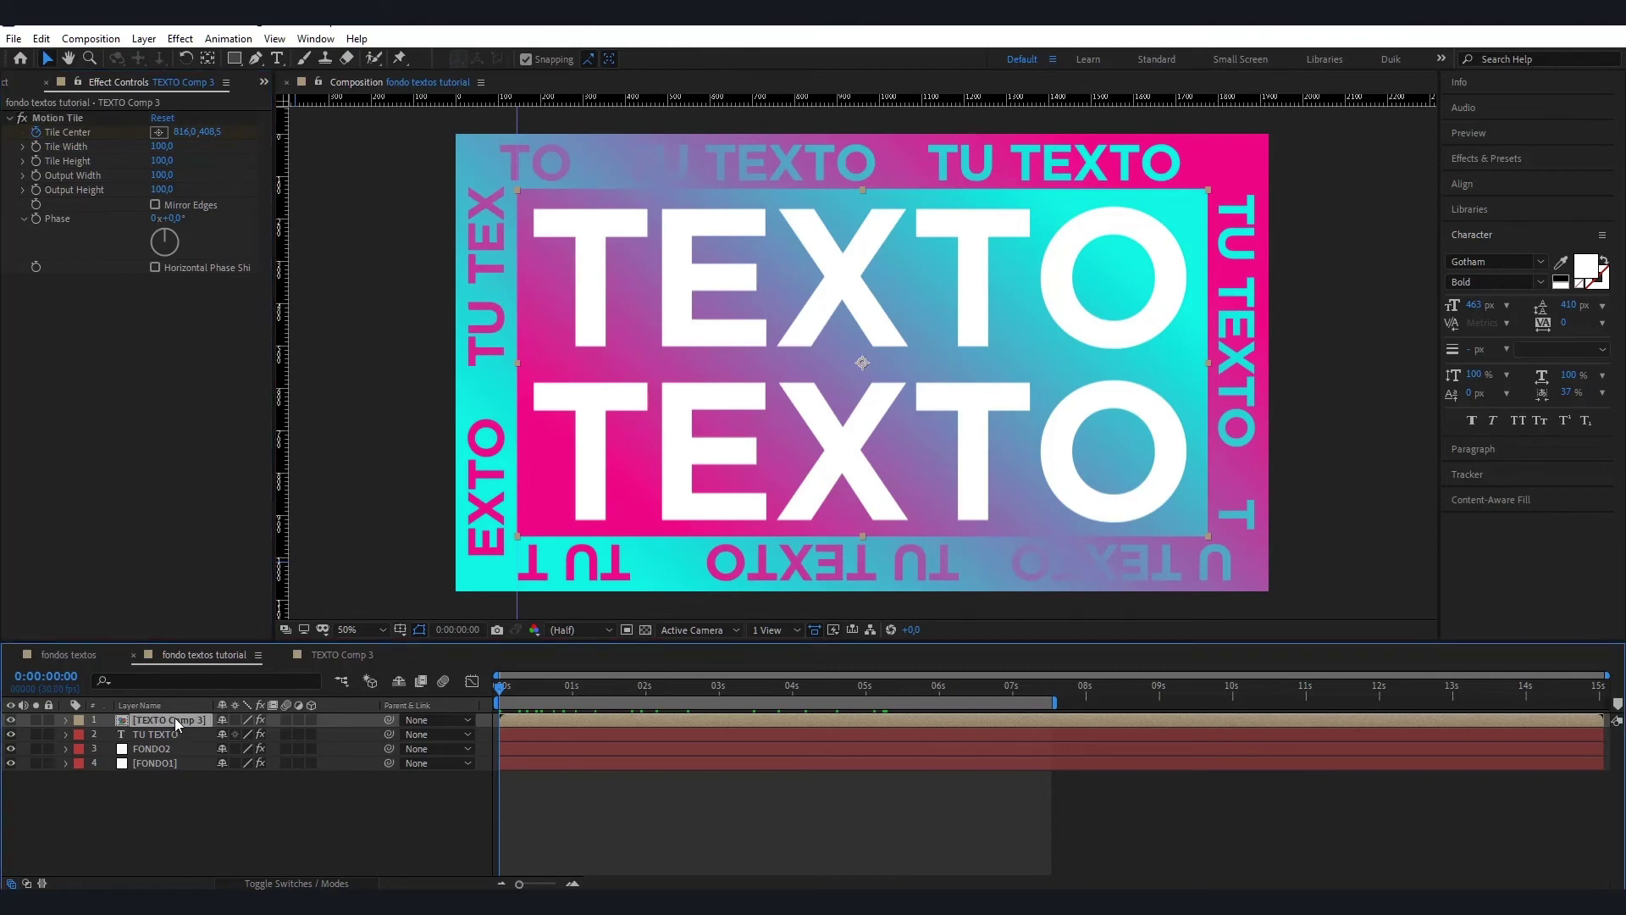
- Add a guide, raise Tile Center Y above 1200 at 7:15, and preview the vertical scroll
key(u)
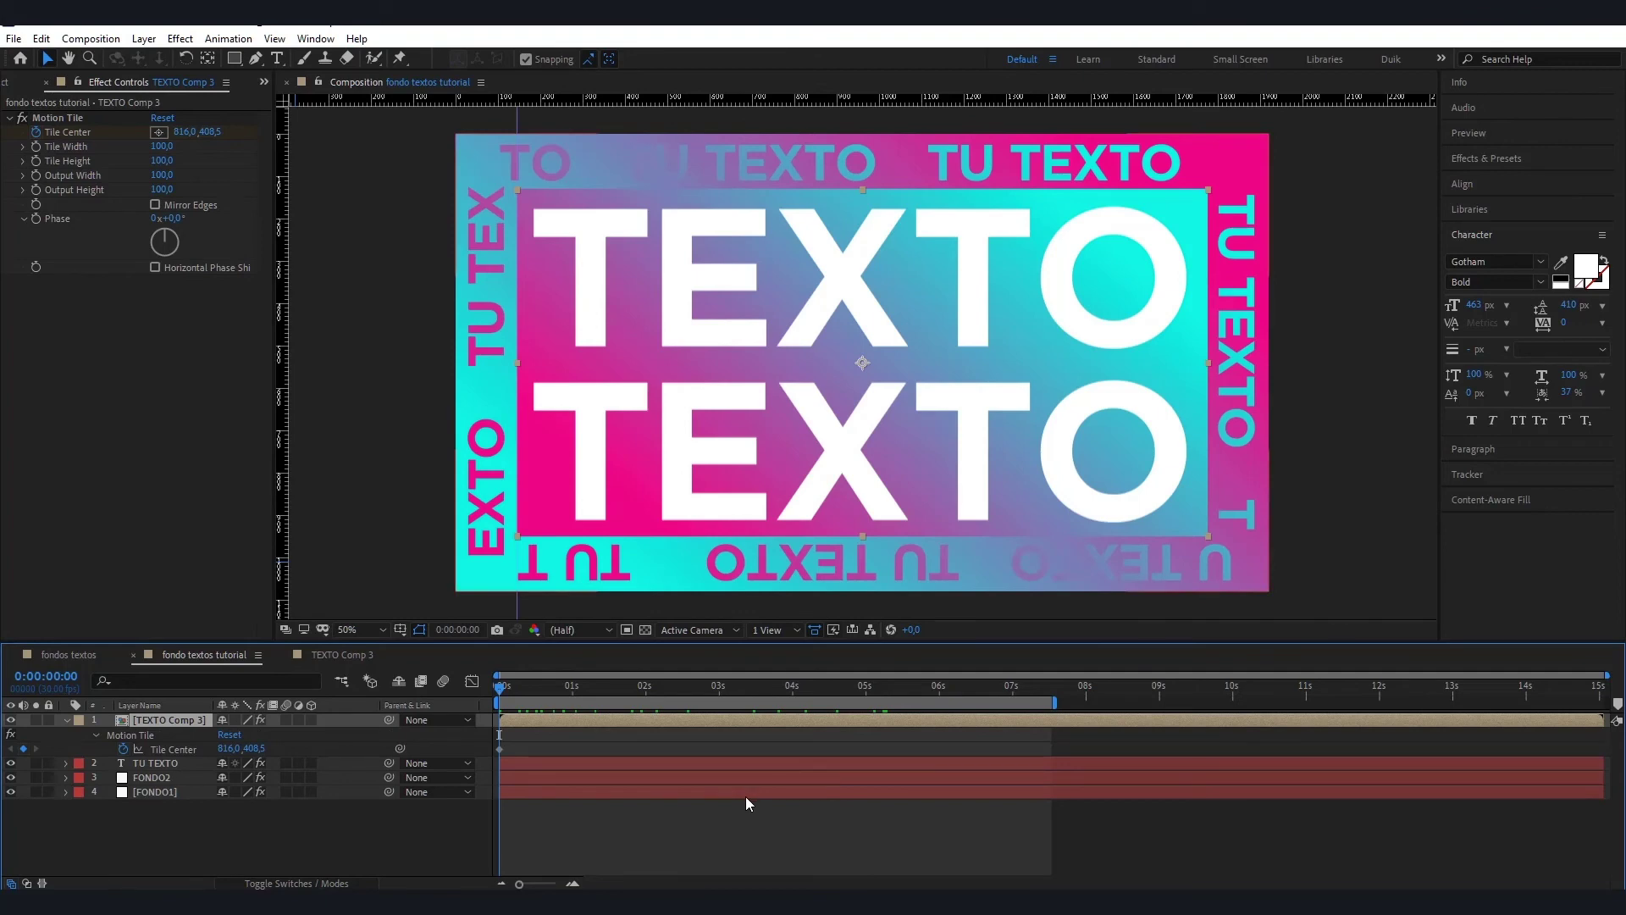
key(space)
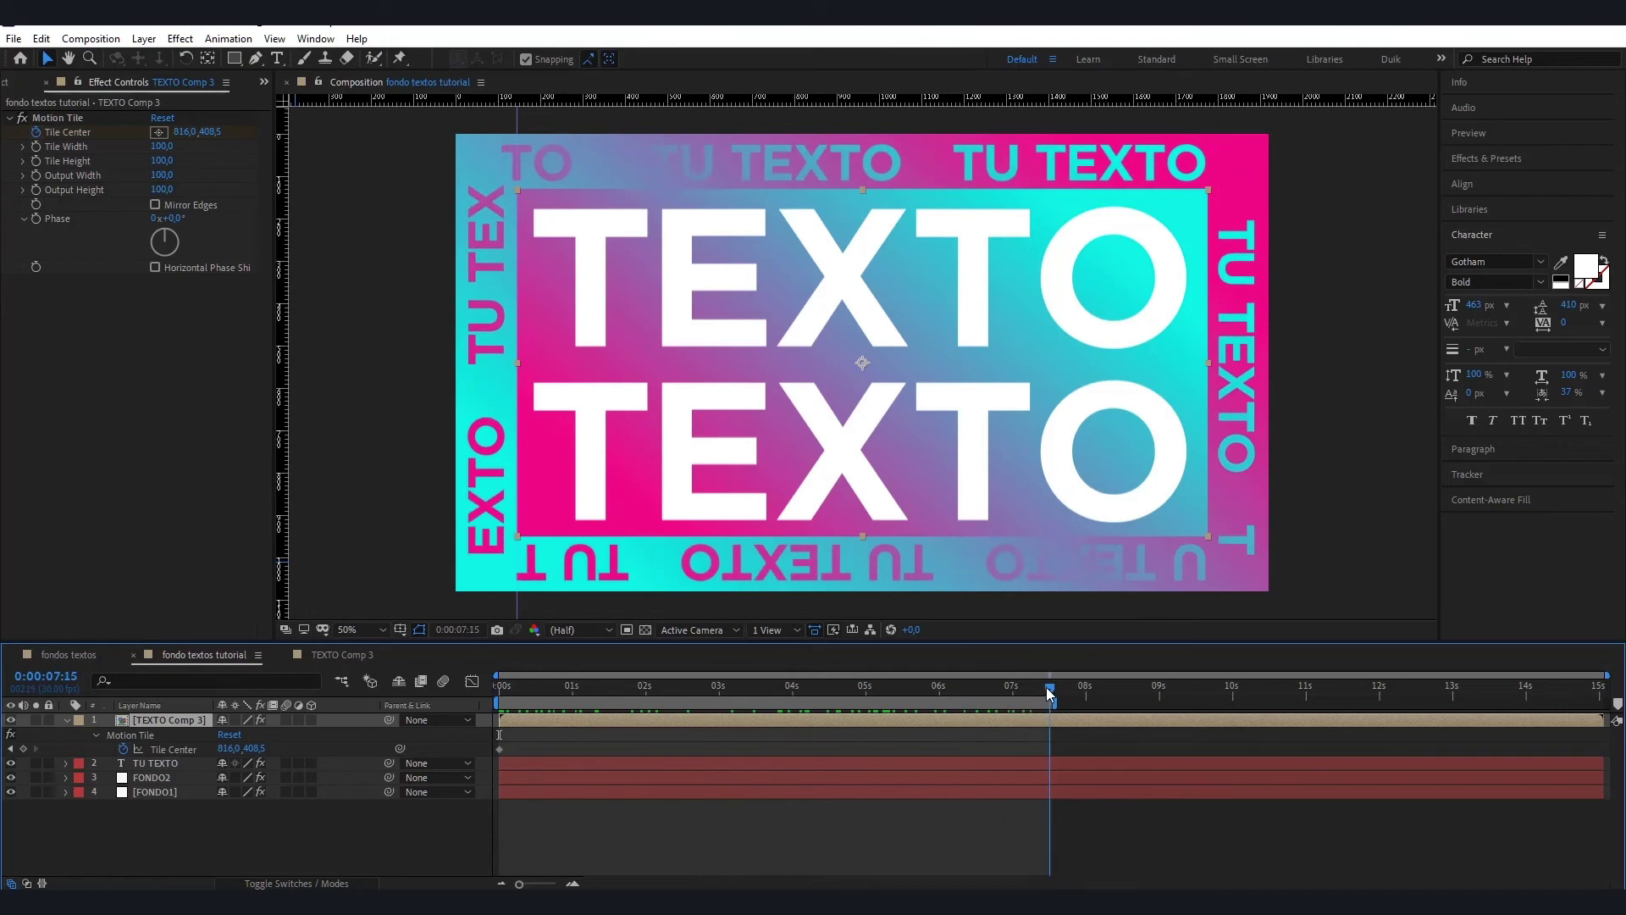
drag(659, 100, 659, 346)
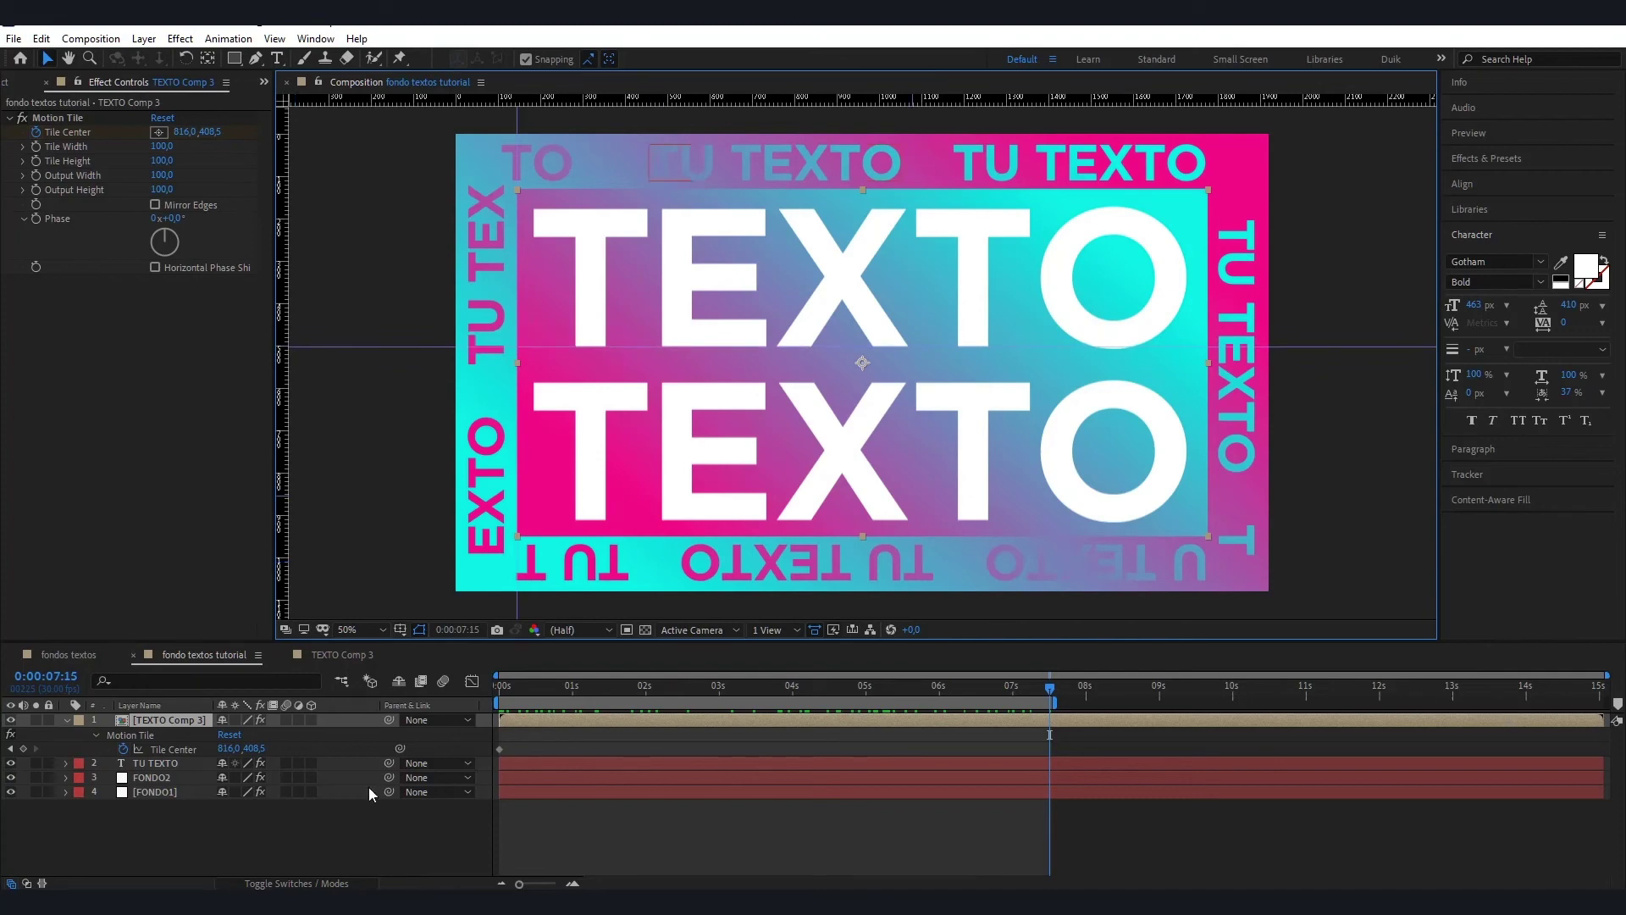
click(209, 136)
drag(210, 139, 770, 266)
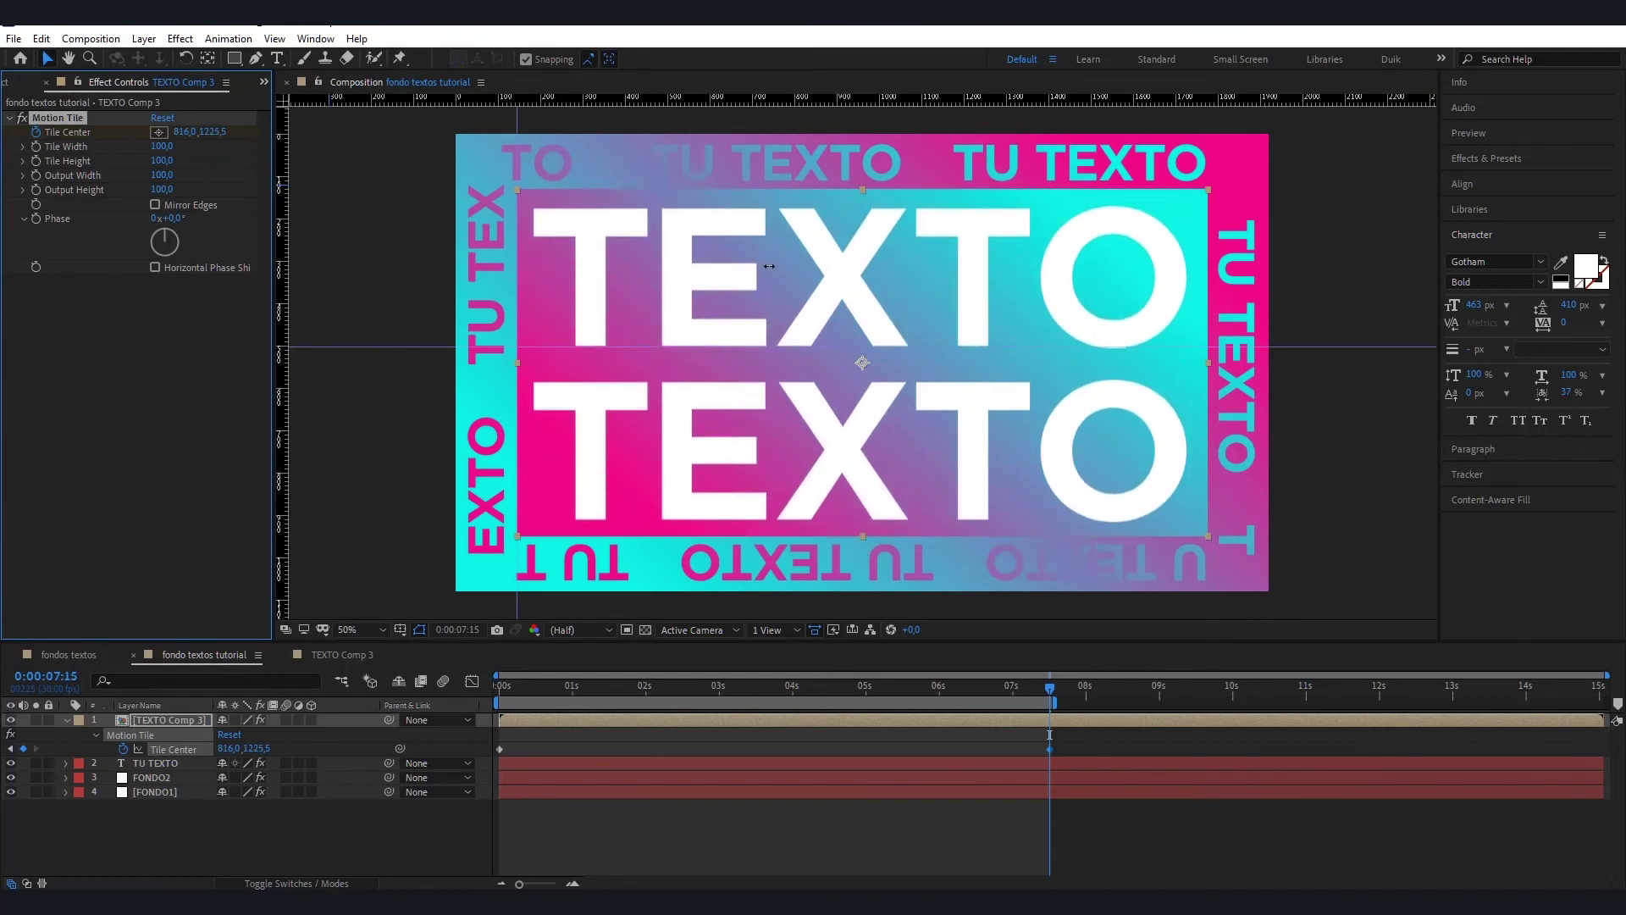
drag(770, 266, 770, 268)
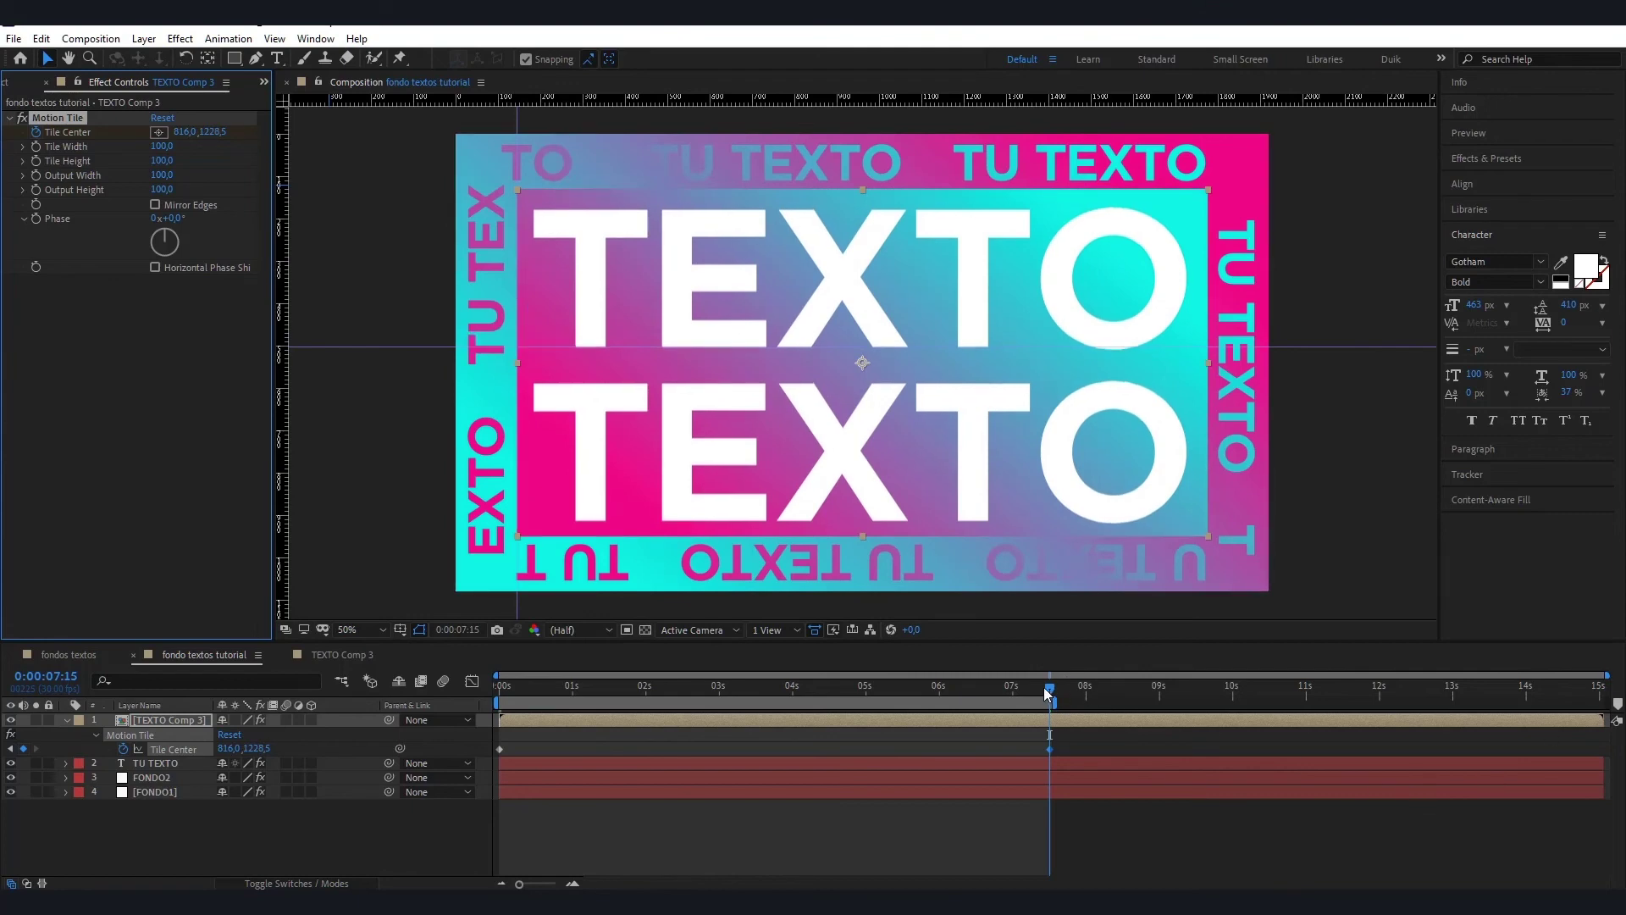
drag(1050, 688, 981, 688)
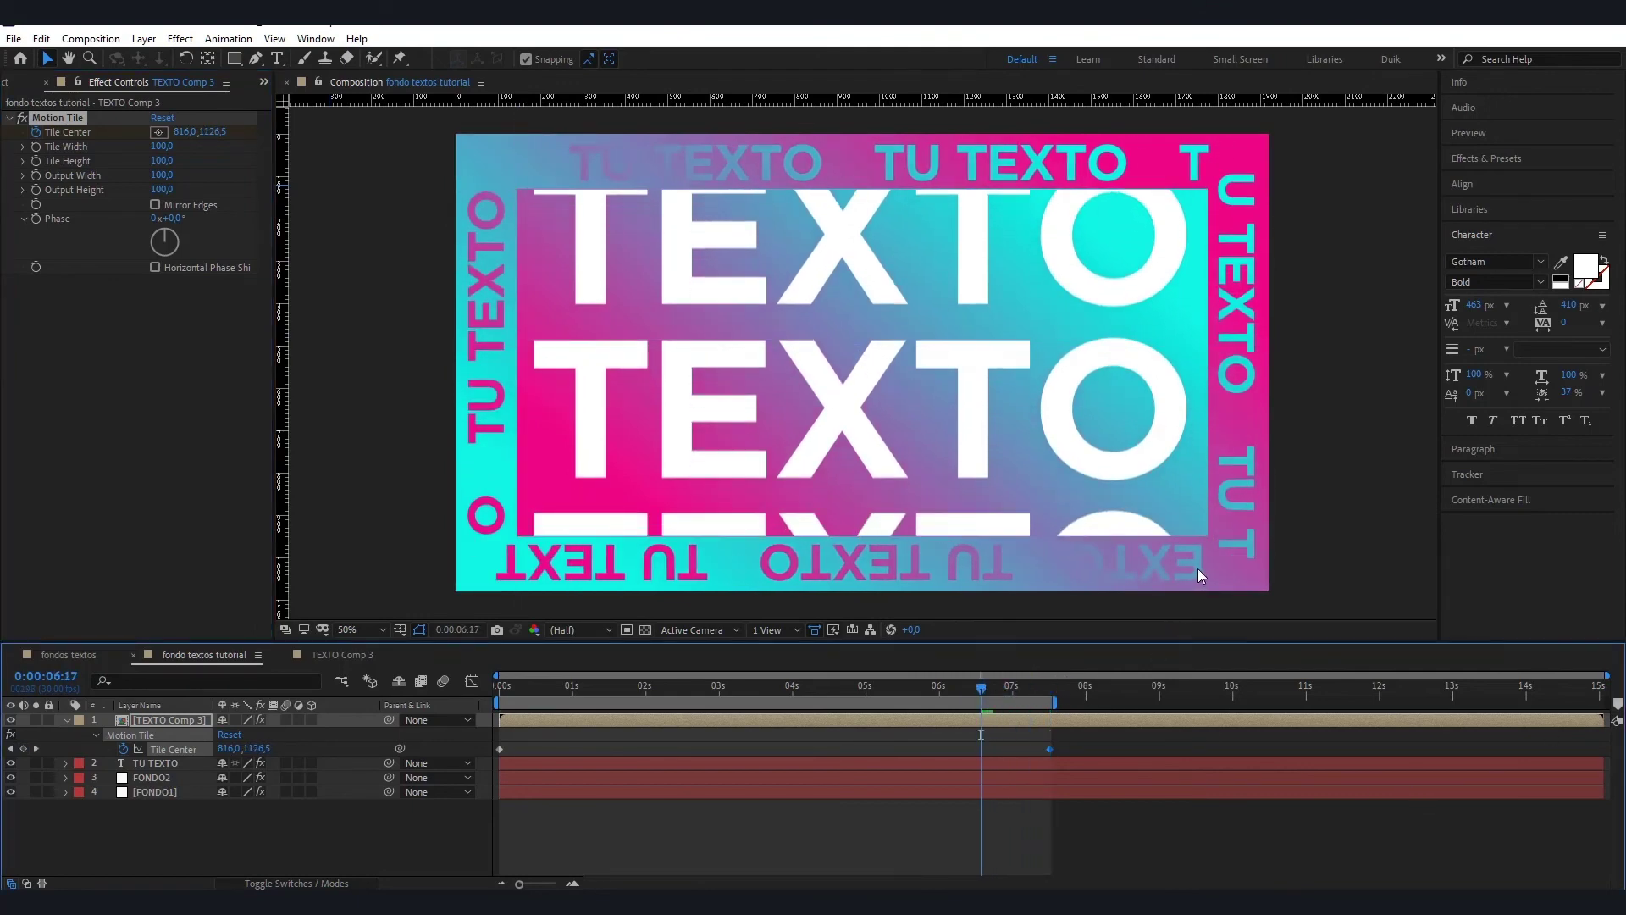
key(space)
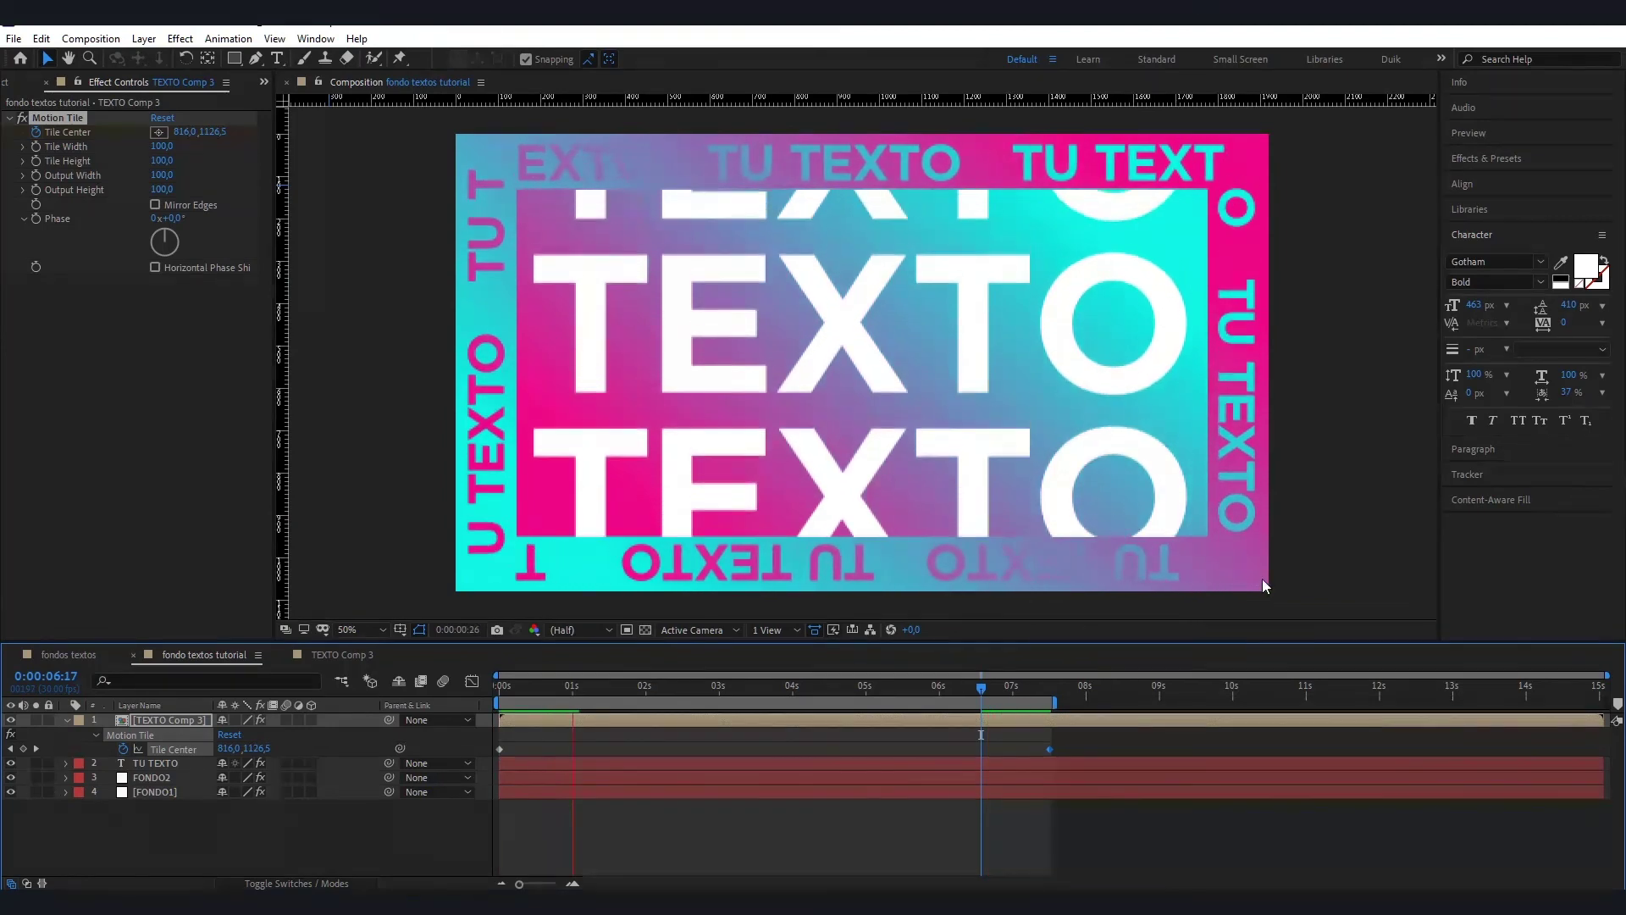
click(1010, 686)
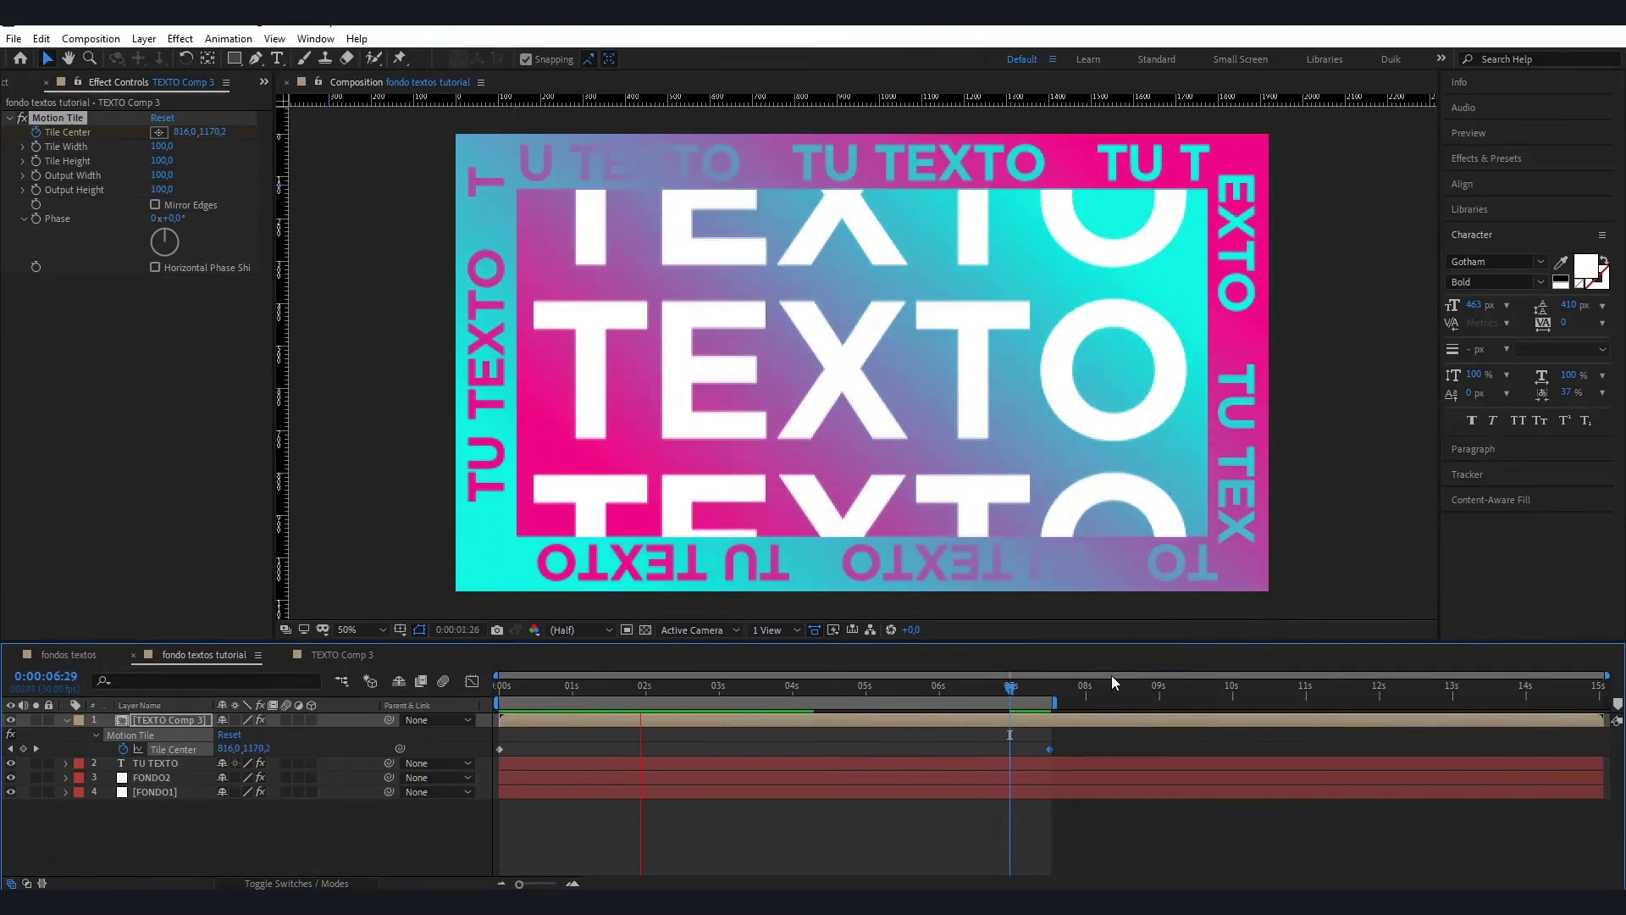
key(space)
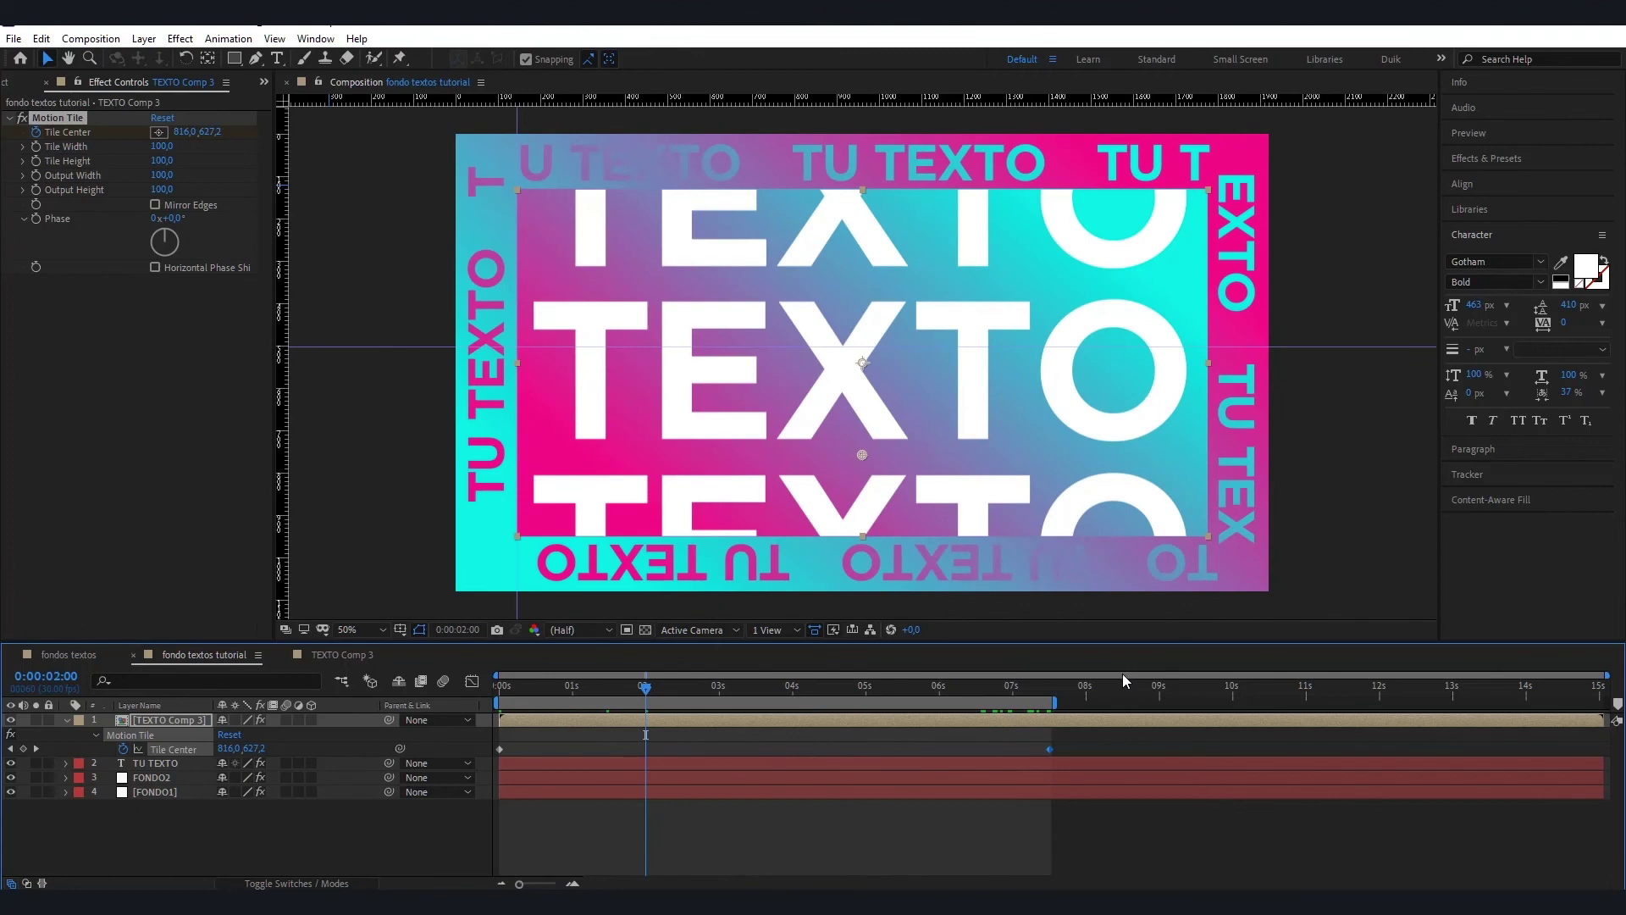
- Copy FONDO1's Gradient Ramp and paste it onto the TEXTO Comp 3 layer
click(68, 720)
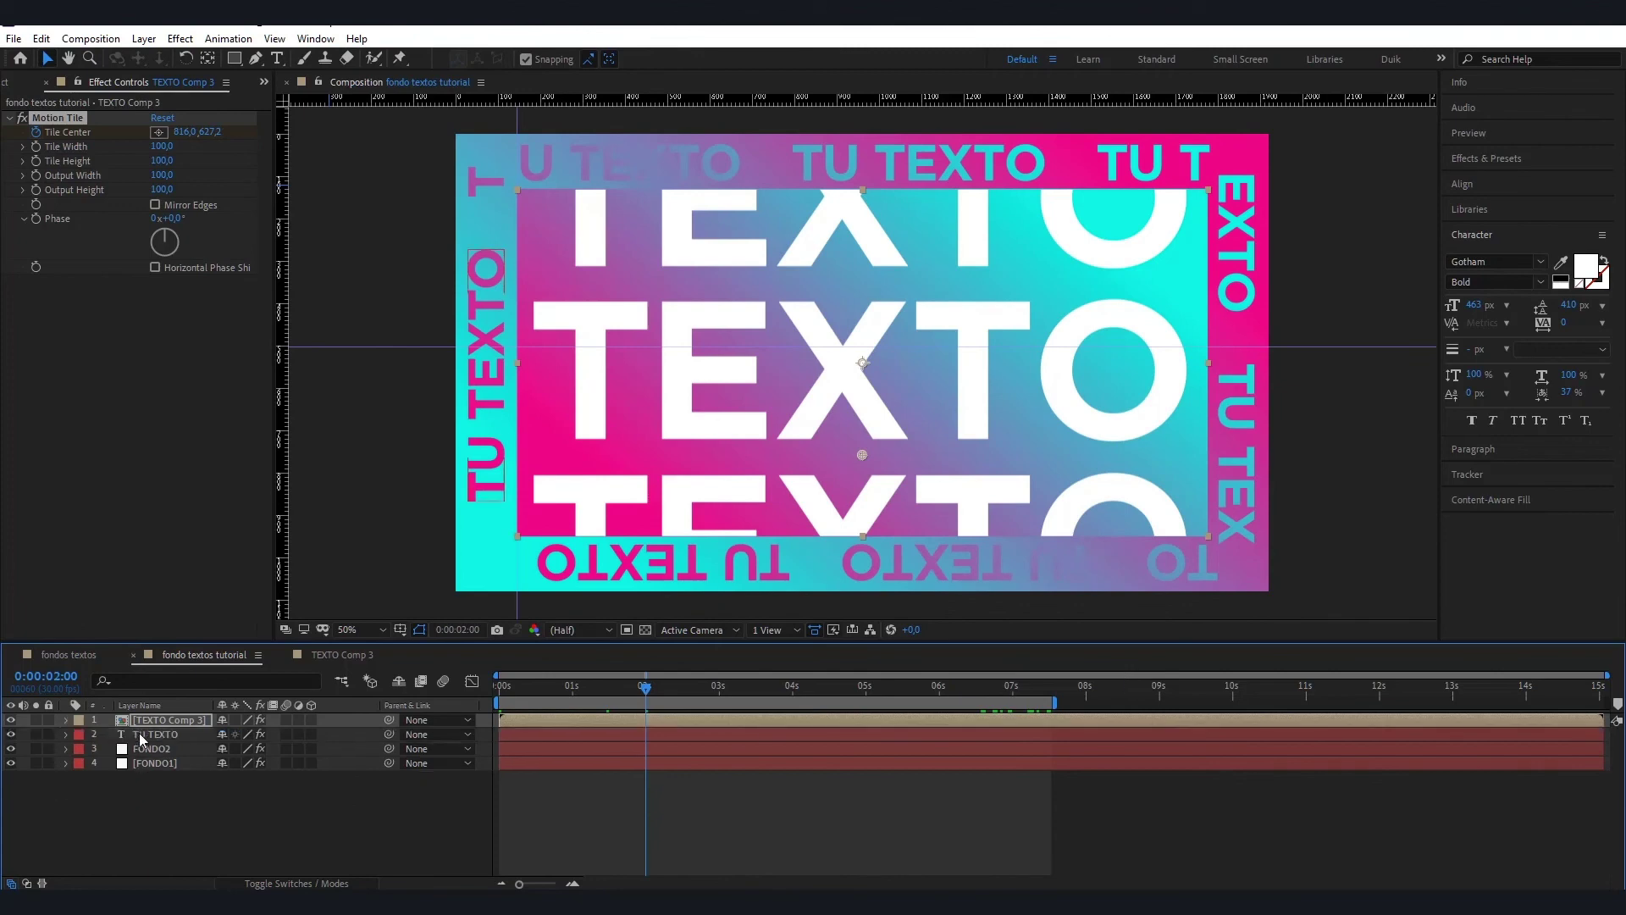
click(164, 736)
key(ctrl+Up)
key(Page_Down)
key(Page_Down)
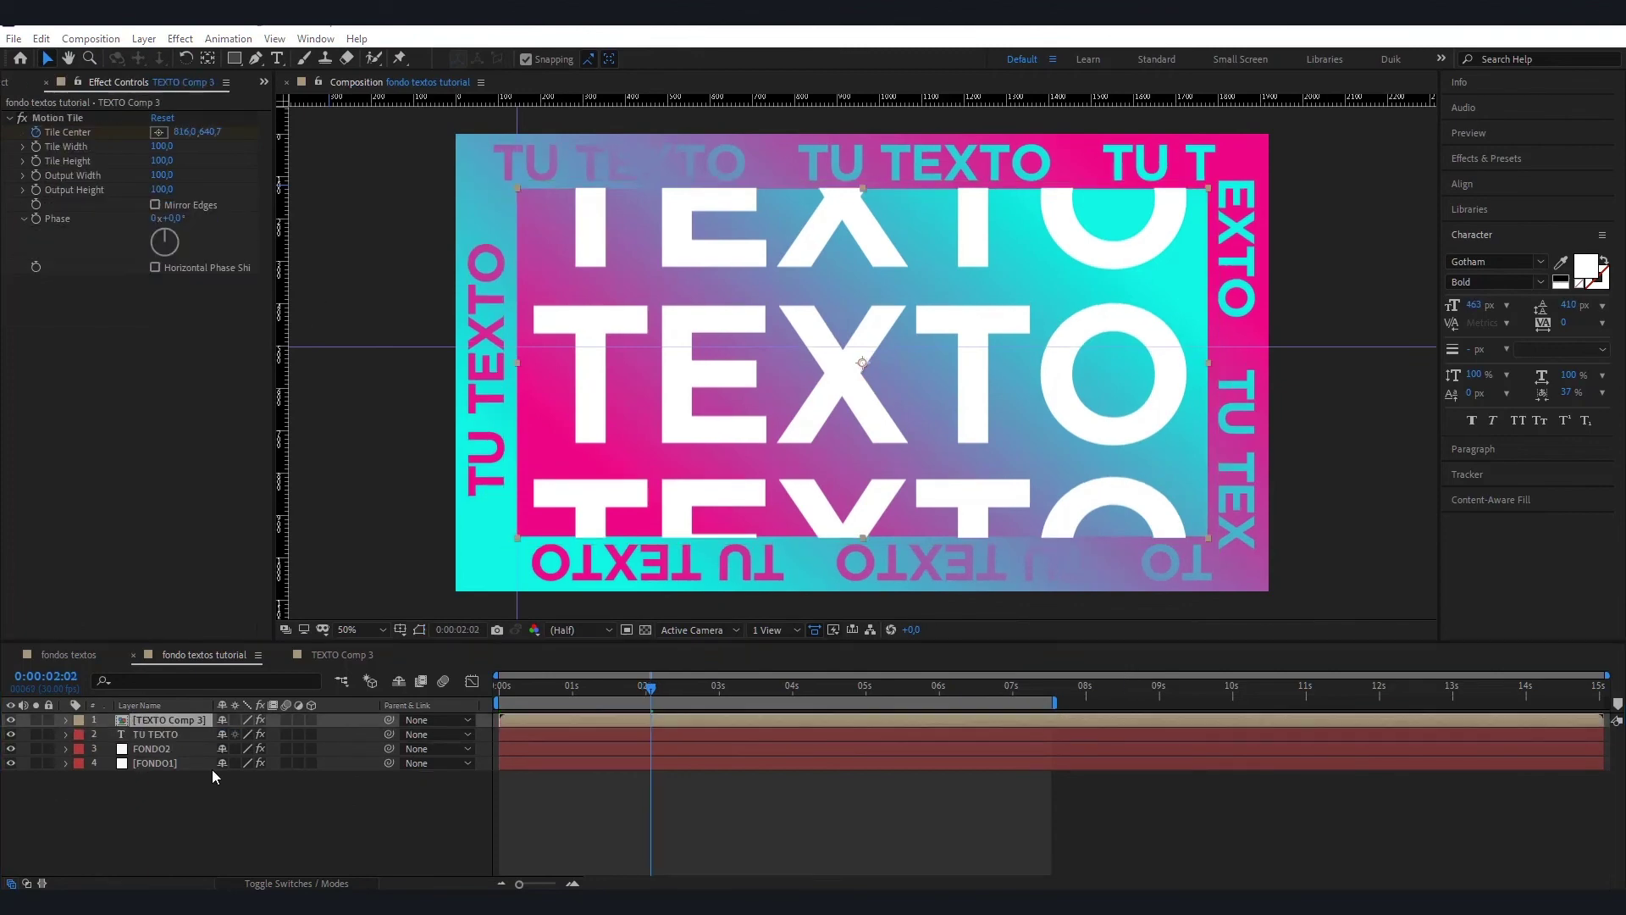
click(145, 766)
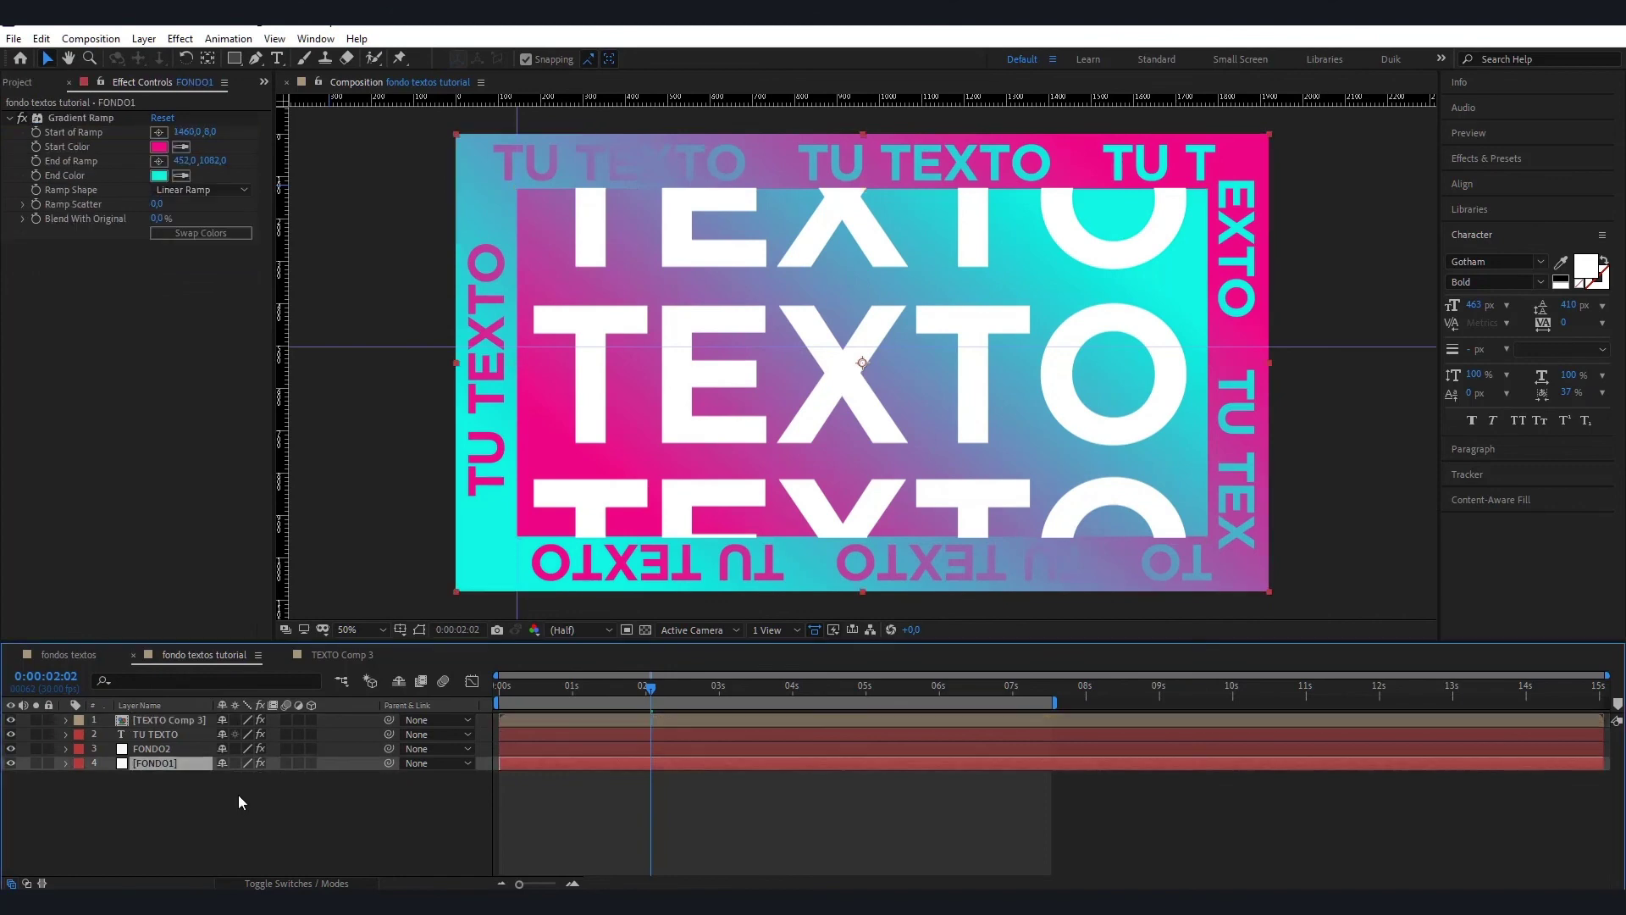
click(80, 119)
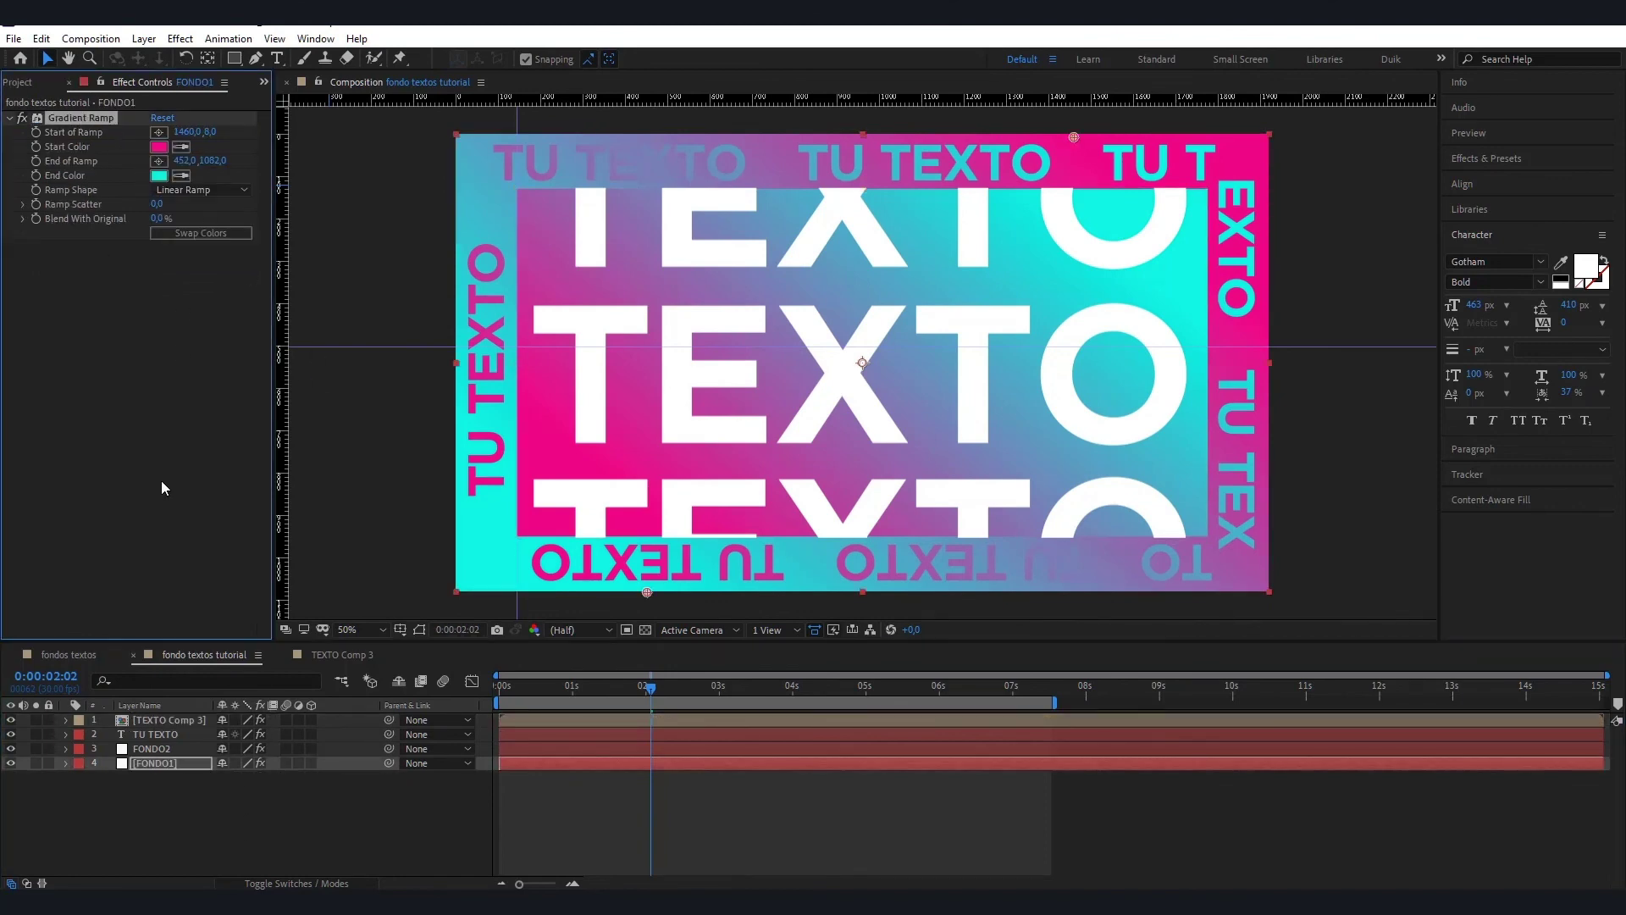
key(ctrl+Up)
key(ctrl+Up)
key(ctrl+Up)
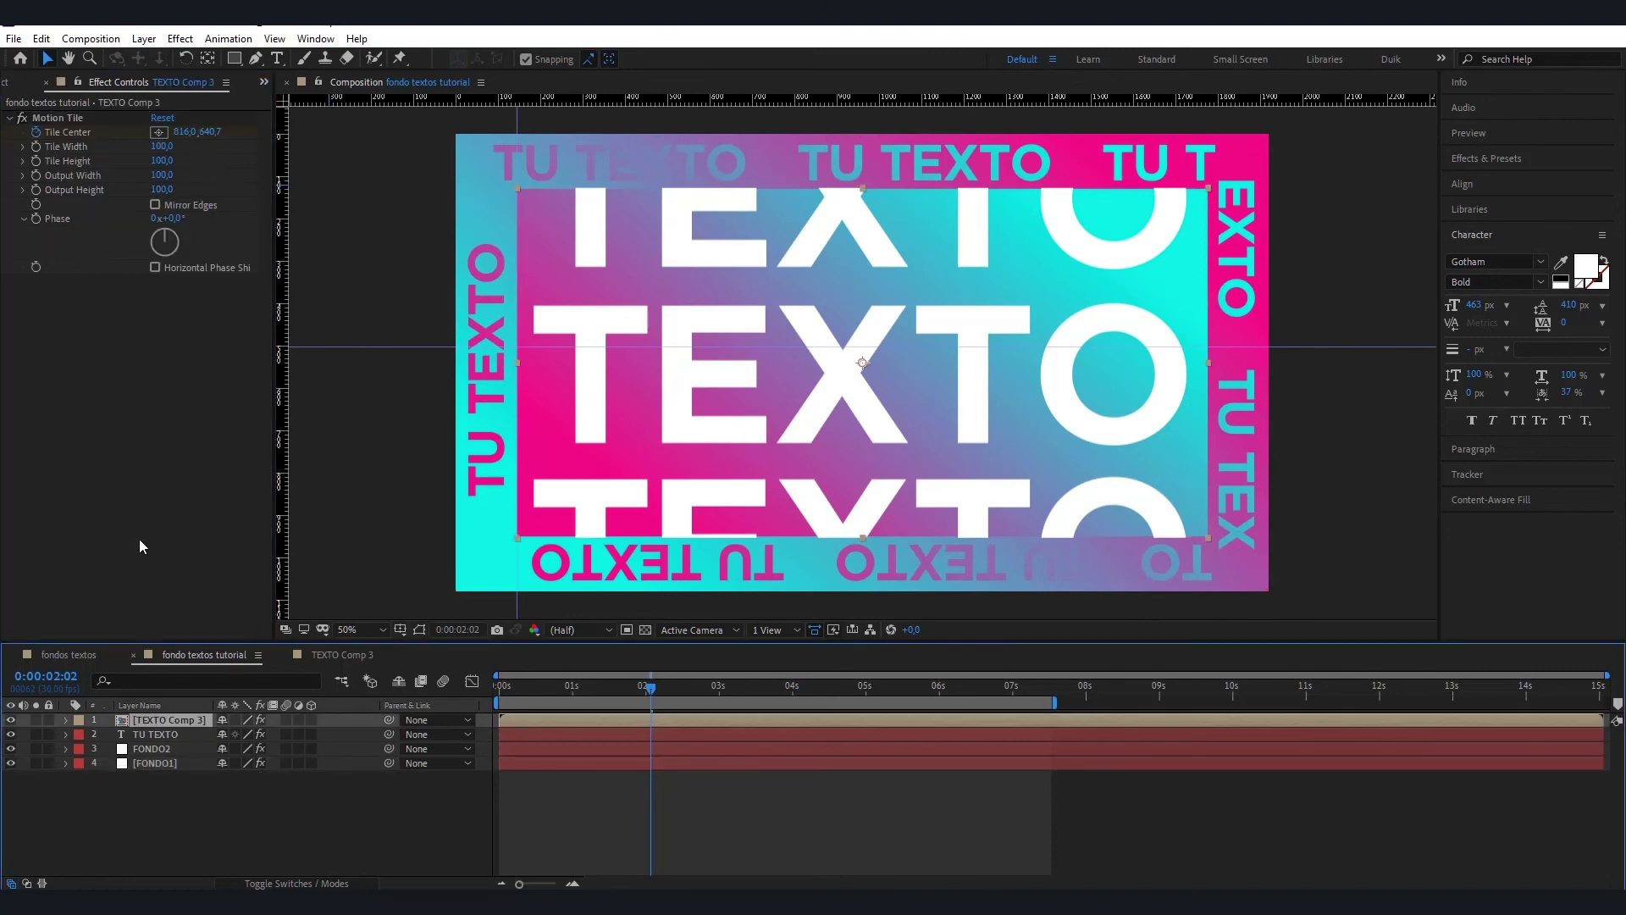
key(ctrl+v)
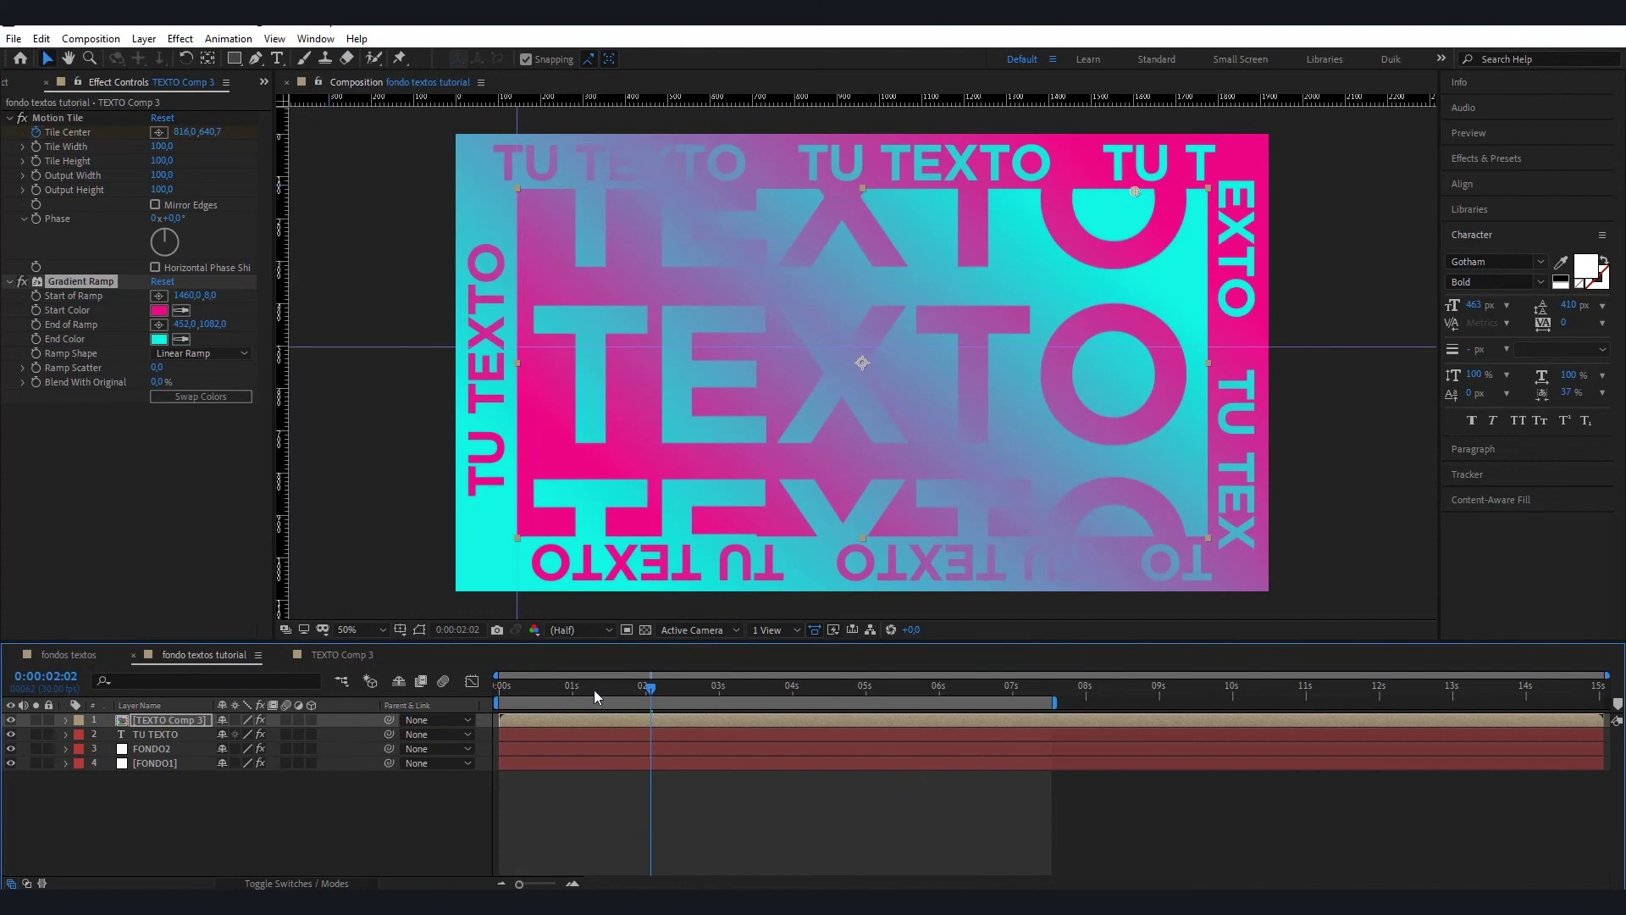
- Preview the gradient-filled scrolling tiles, then select all four layers
mouse_move(593, 689)
mouse_down()
mouse_move(991, 734)
mouse_move(1009, 713)
mouse_up()
key(space)
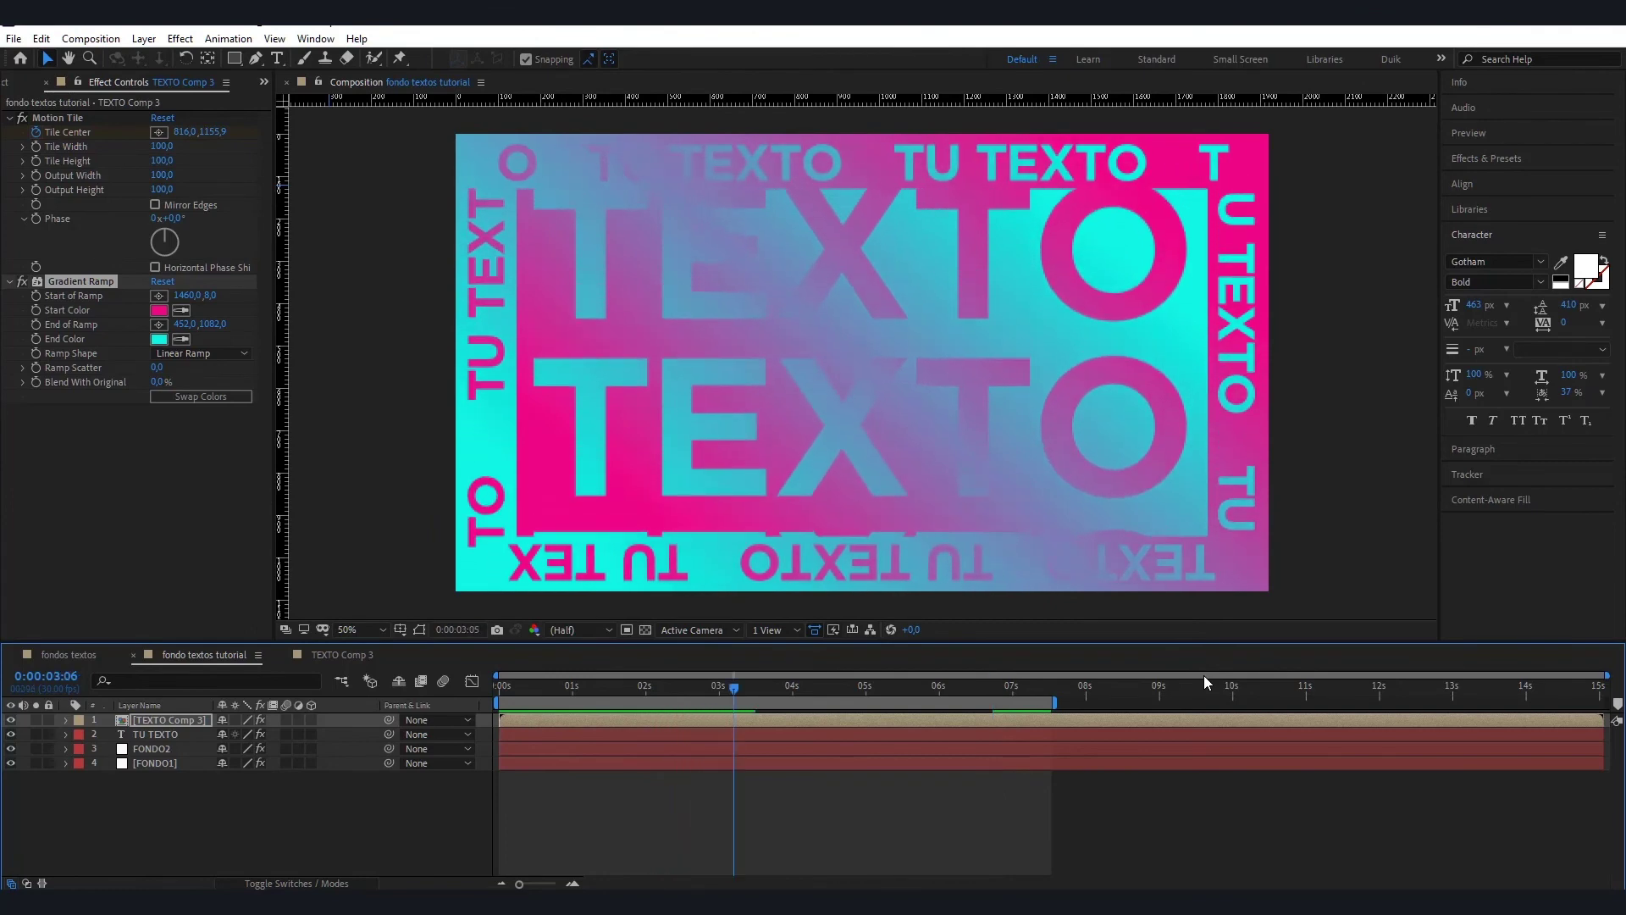
key(space)
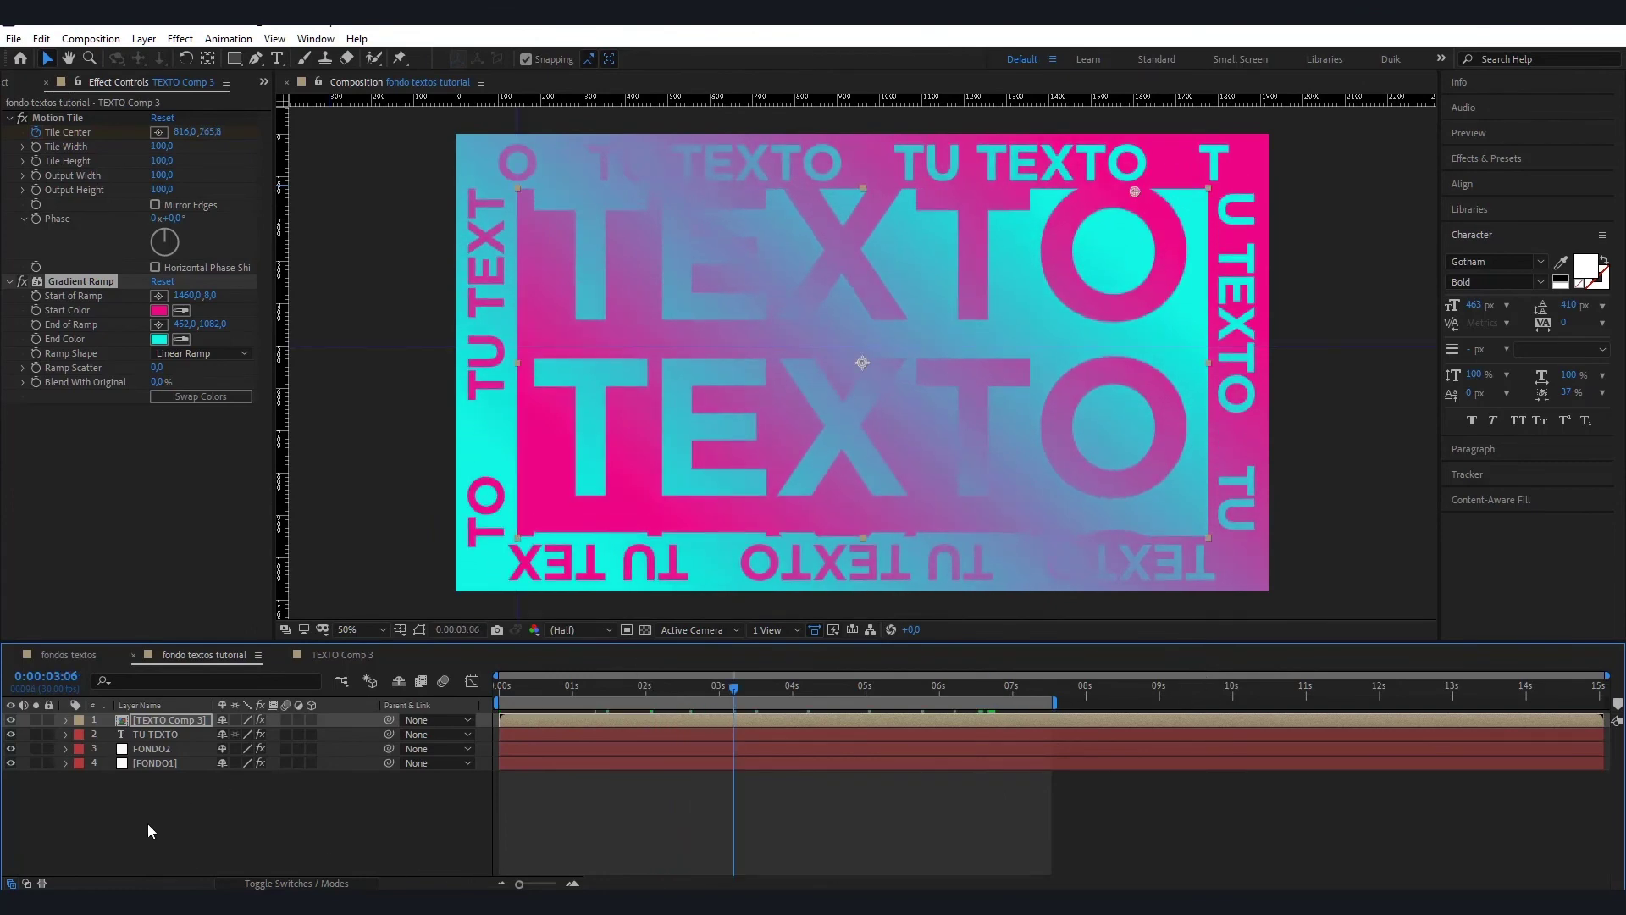
drag(148, 830, 176, 714)
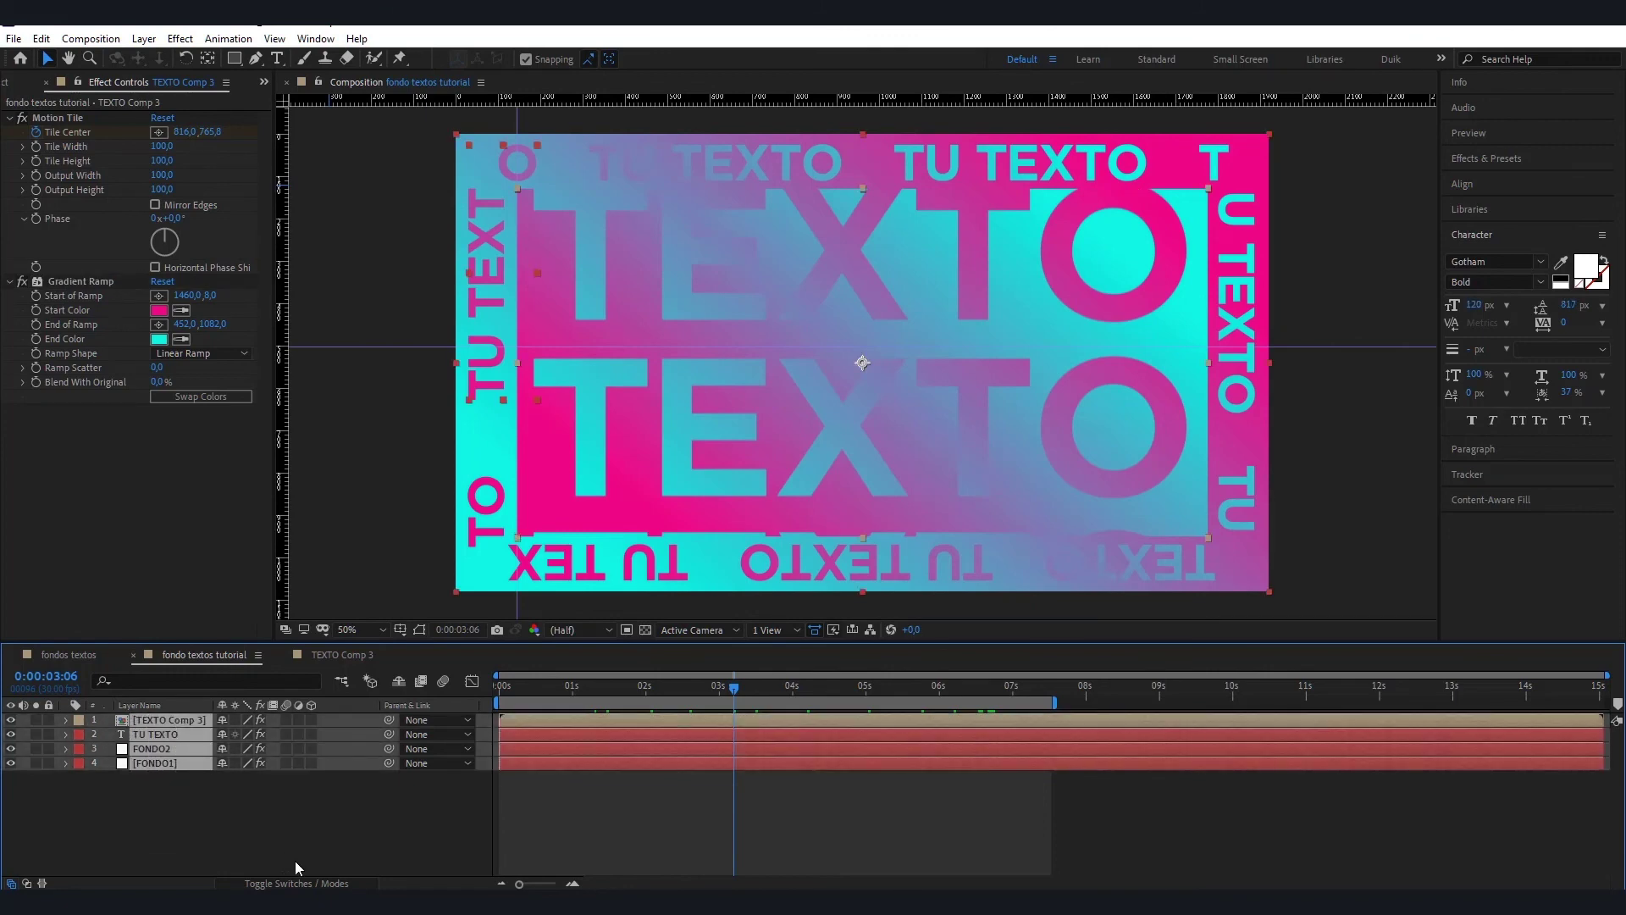
- Rotate all four selected layers to -3°
key(r)
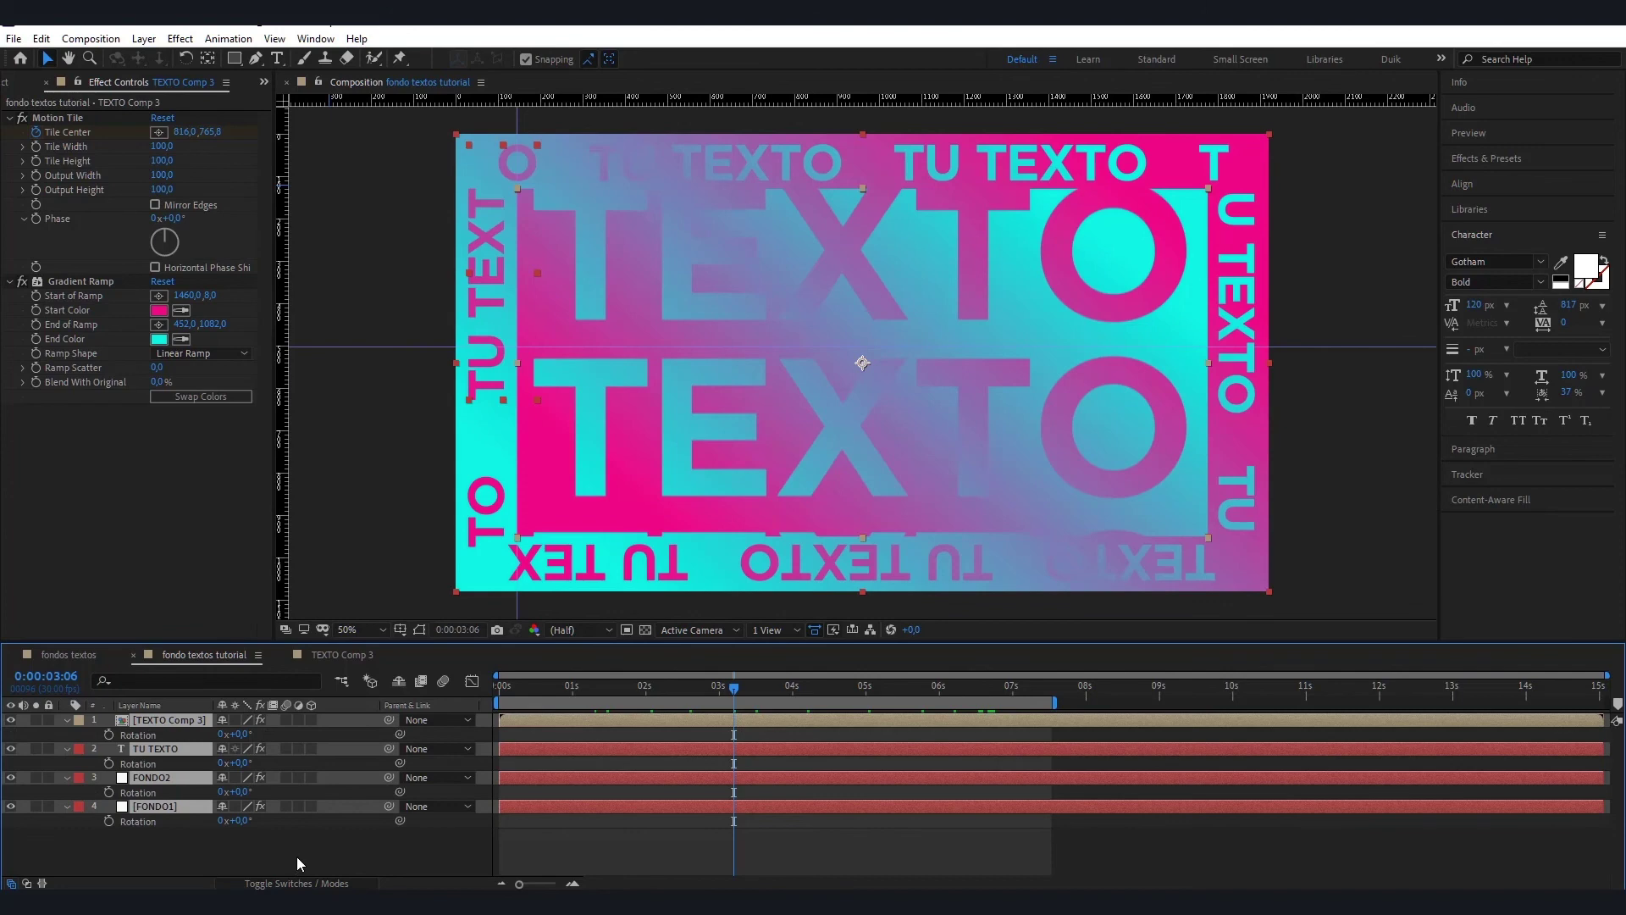
click(238, 734)
text(-3)
key(Return)
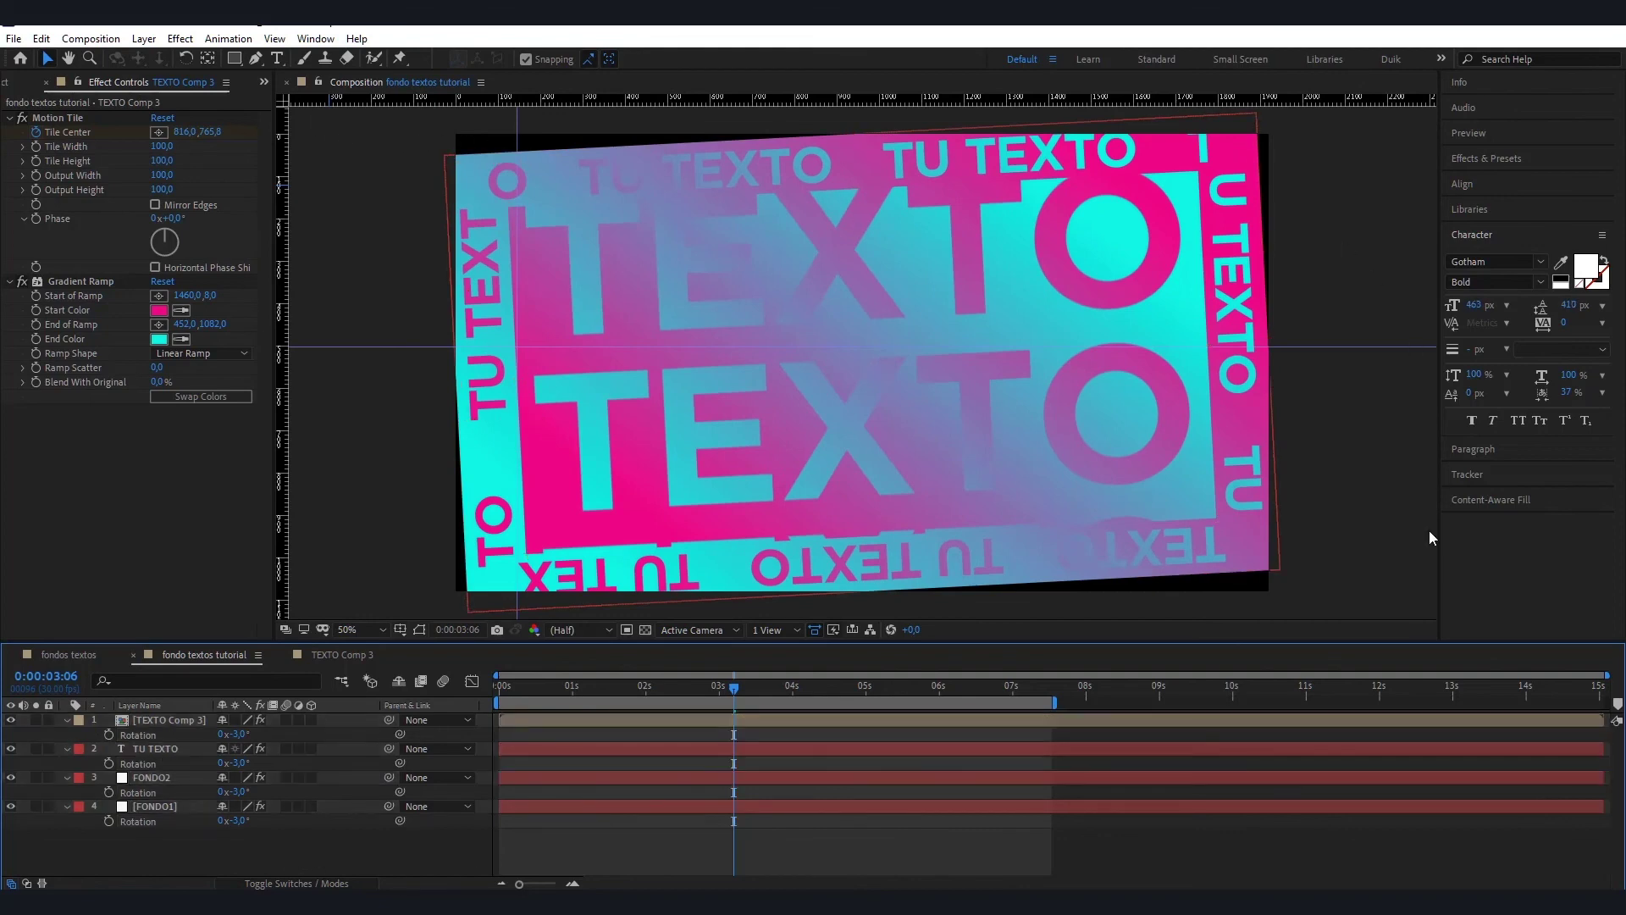
- Enlarge FONDO1 to about 110% so it covers the frame, then preview
click(154, 807)
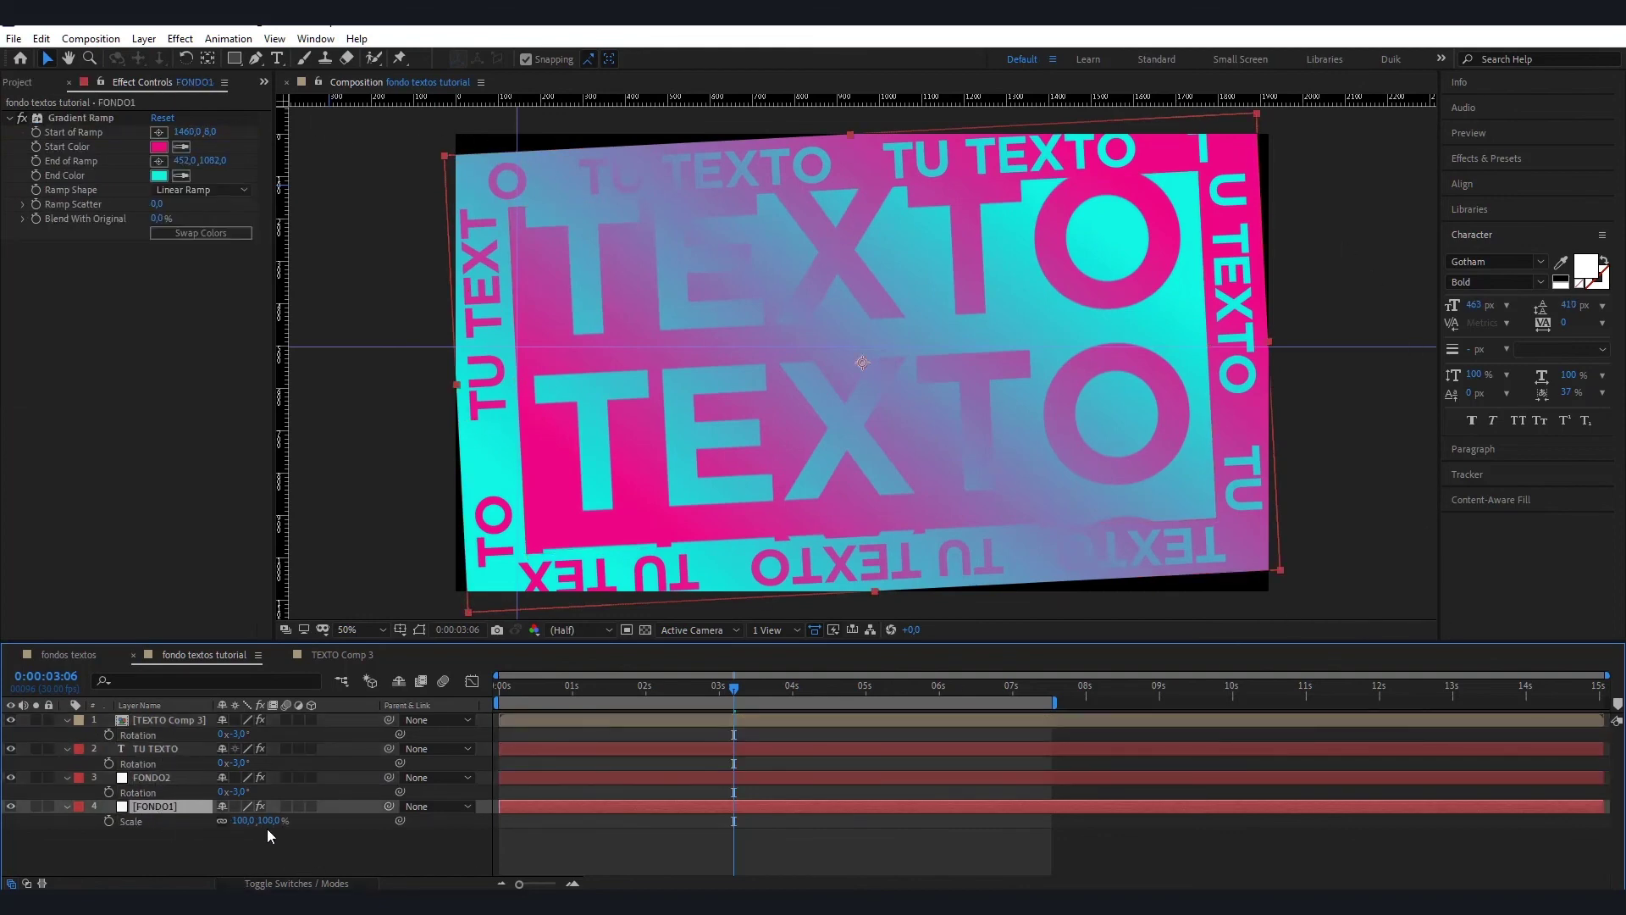
drag(264, 820, 272, 820)
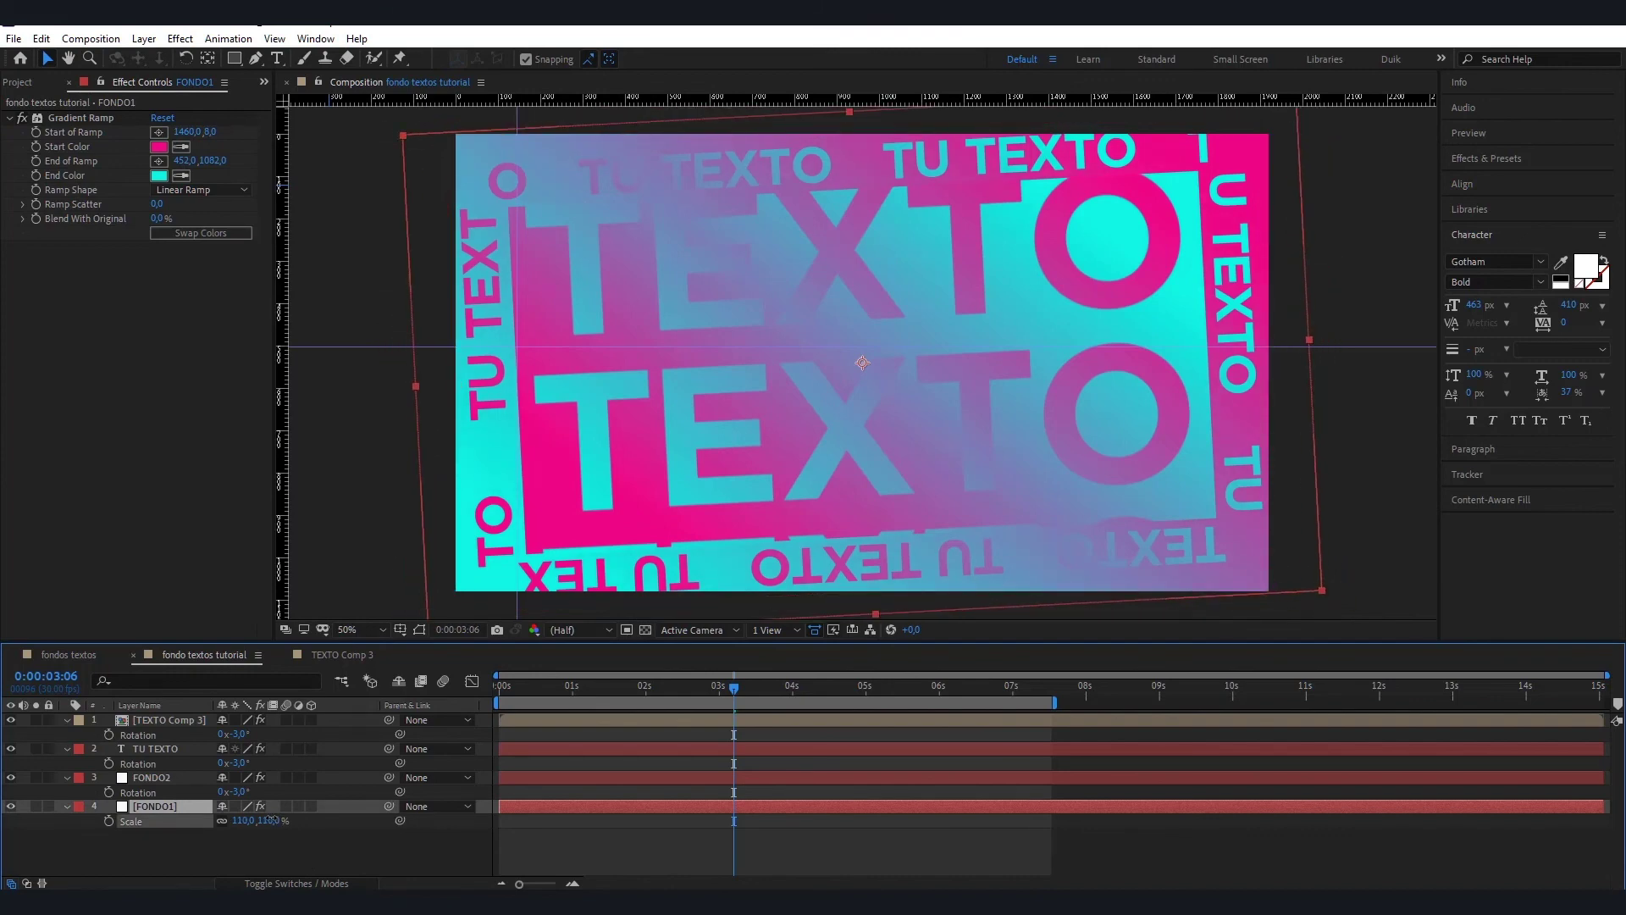
click(1344, 561)
key(space)
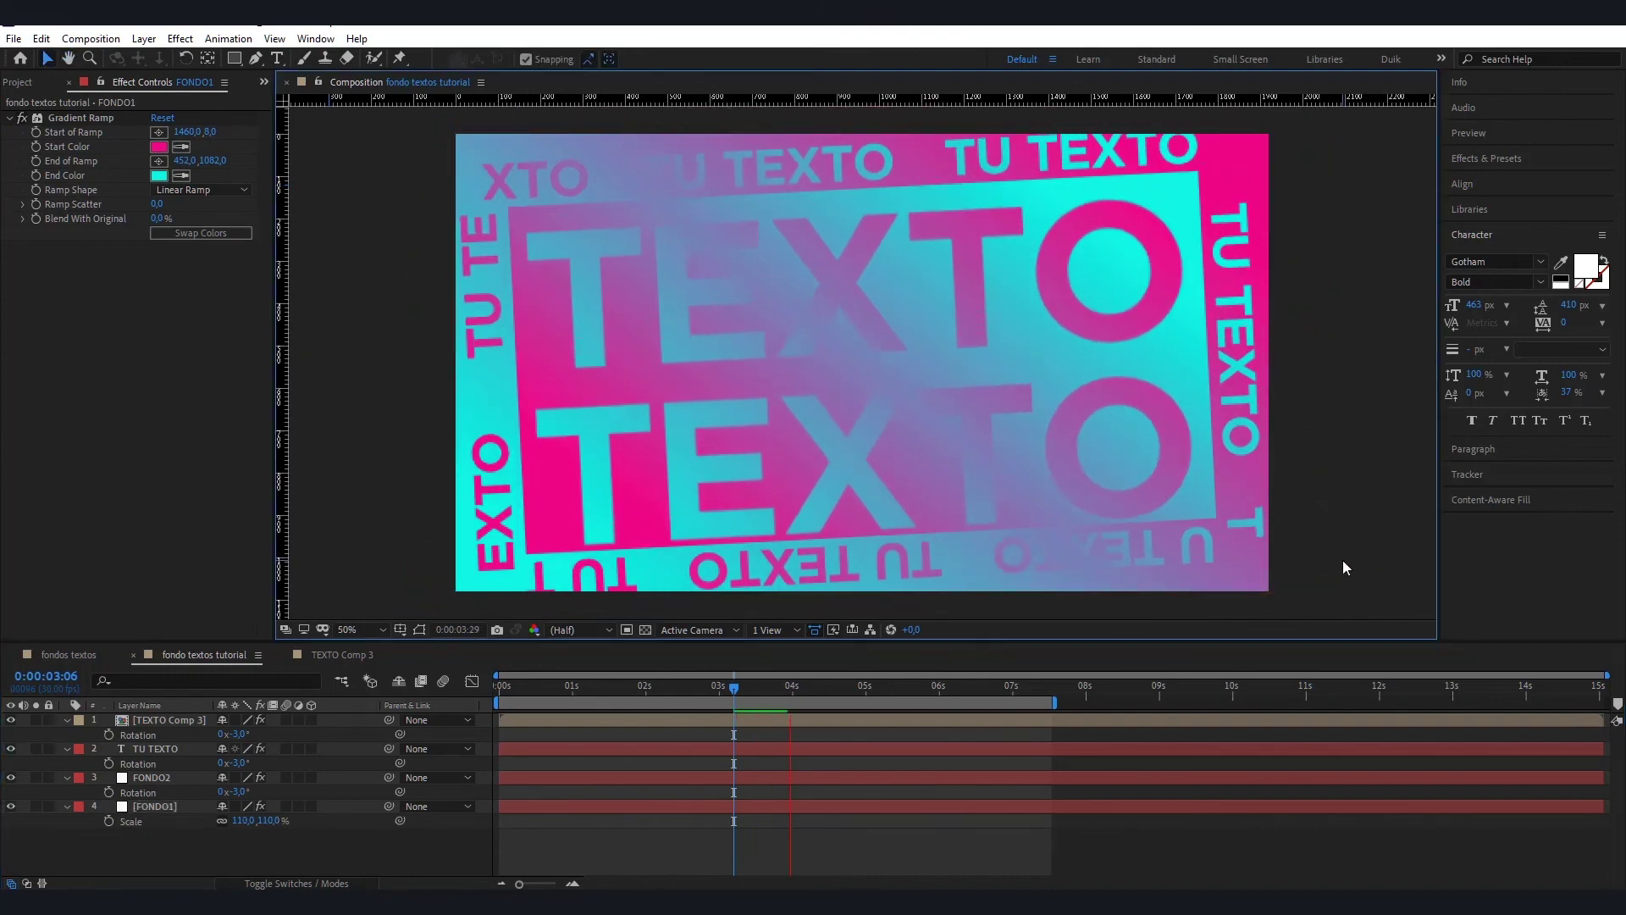